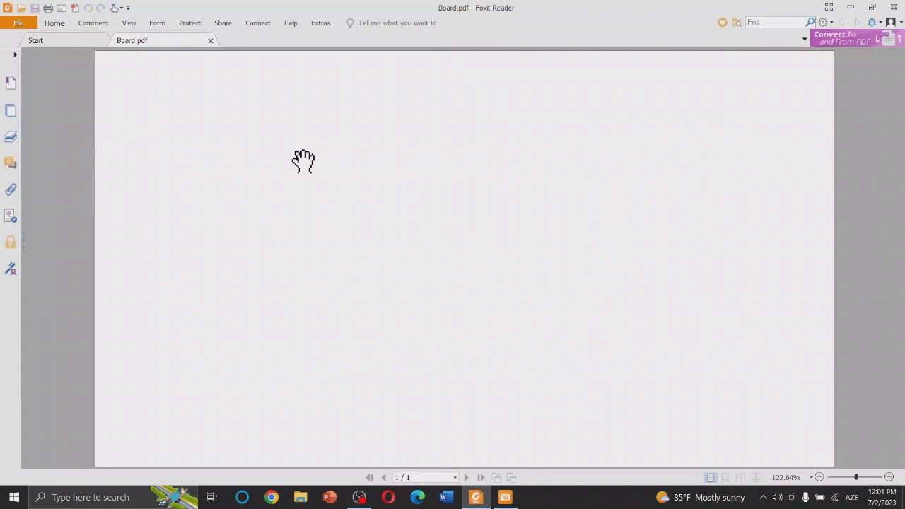
Adjust the Board.pdf view to fit the page width at 125% zoom.
key("ctrl+1")
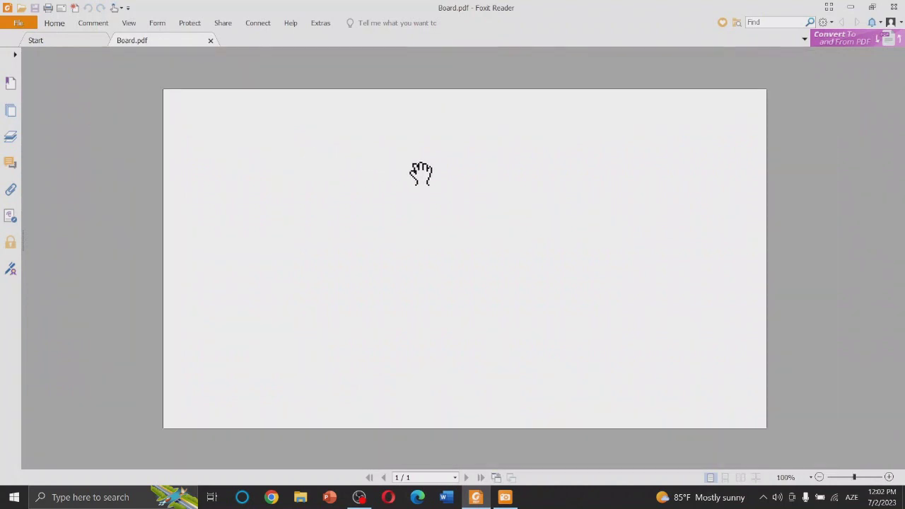
key("ctrl+0")
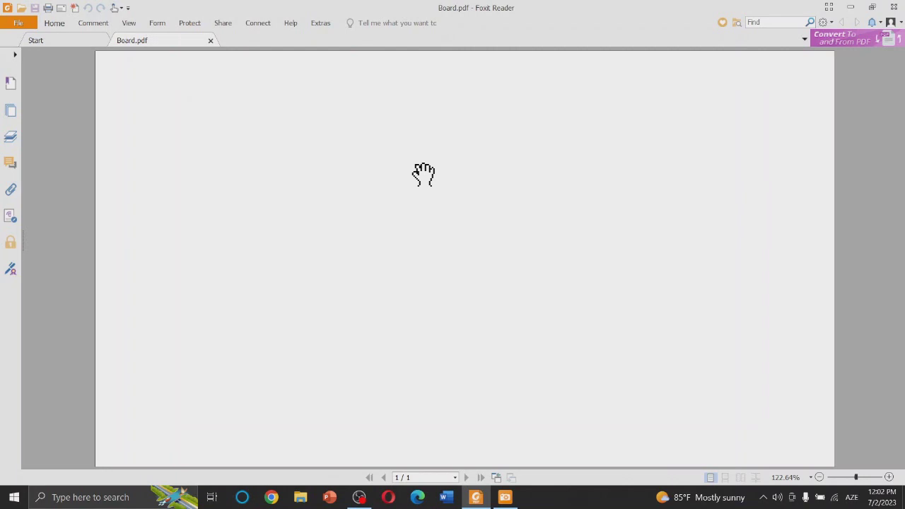
key("ctrl+plus")
key("ctrl+plus")
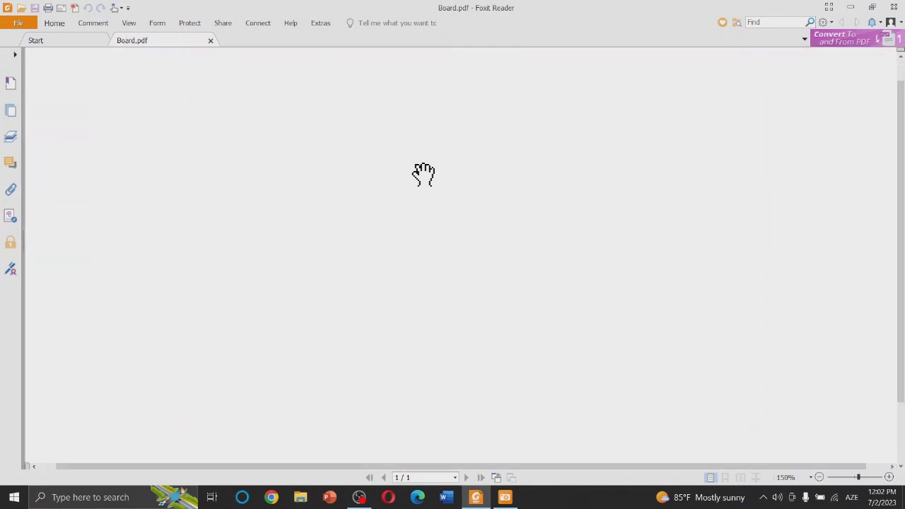
left_click_drag(468, 134, 451, 181)
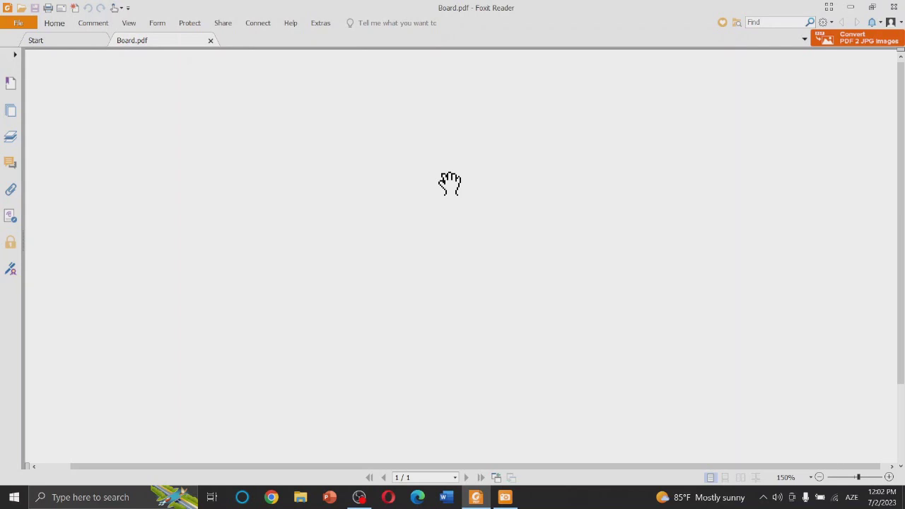
key("ctrl+2")
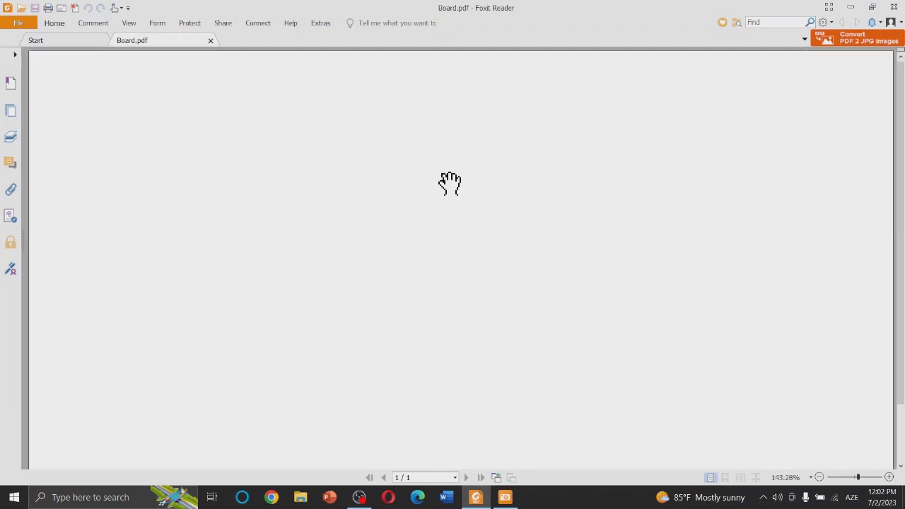
key("ctrl+minus")
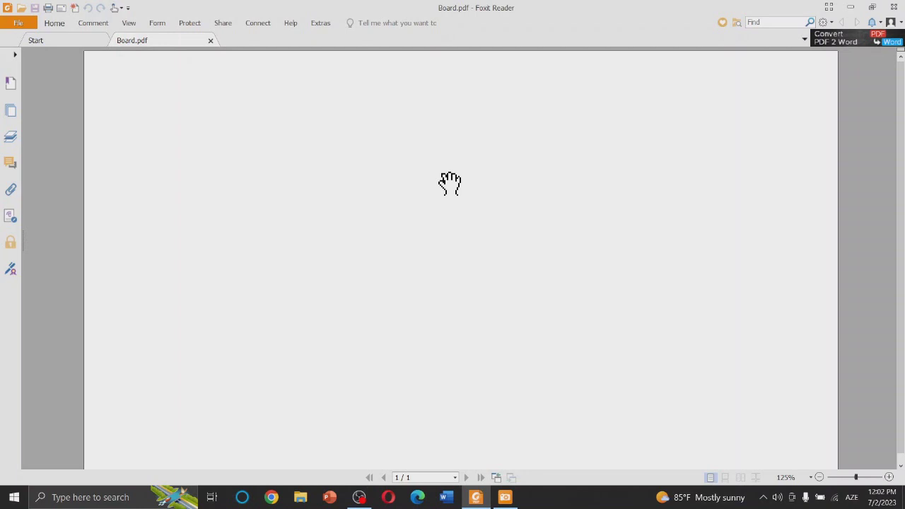
Draw four red rectangles stacked down the page's left edge with the Rectangle tool.
left_click(101, 28)
left_click(235, 39)
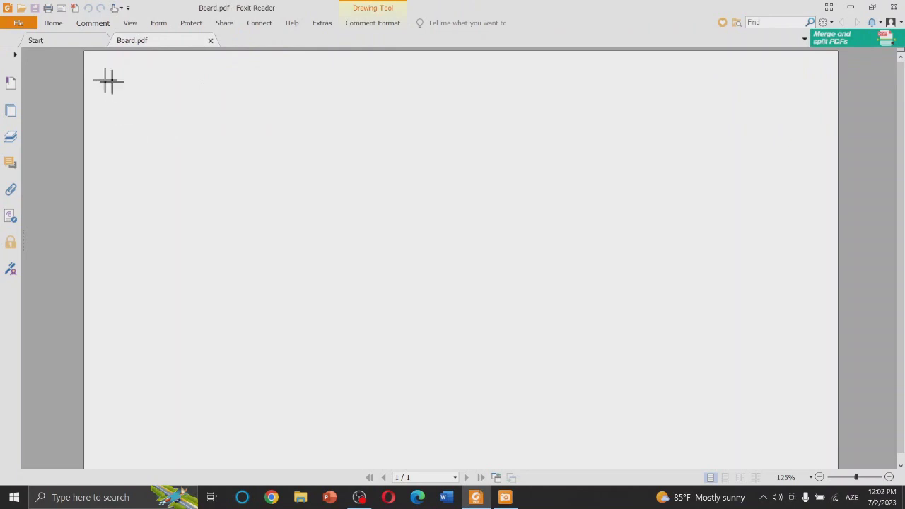
left_click_drag(95, 70, 161, 113)
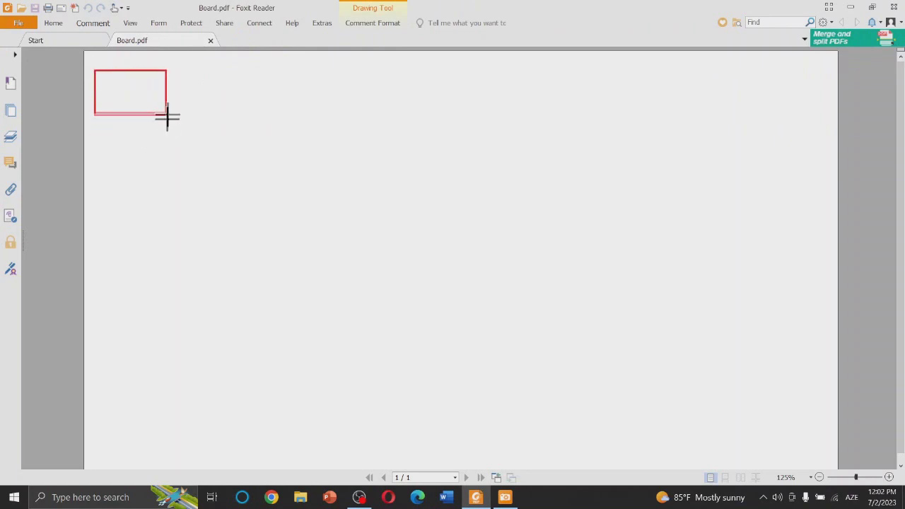
left_click_drag(162, 112, 169, 127)
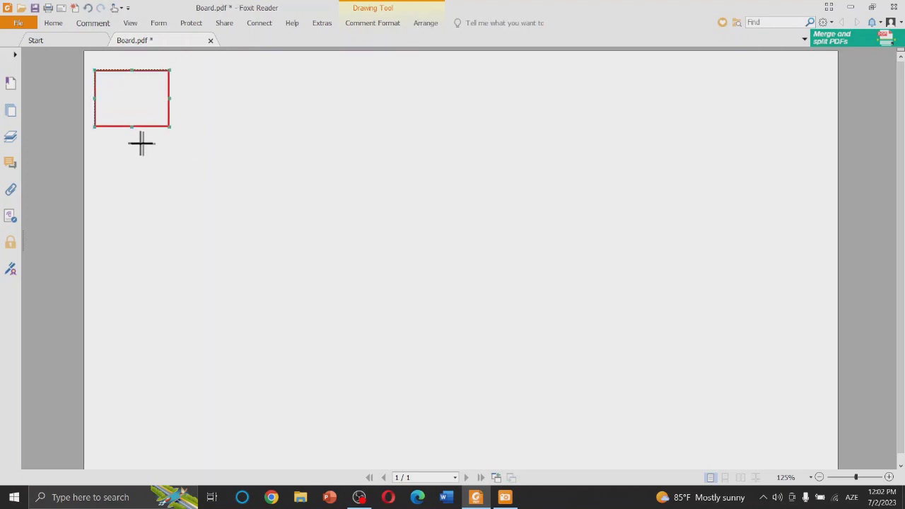
left_click_drag(94, 140, 170, 198)
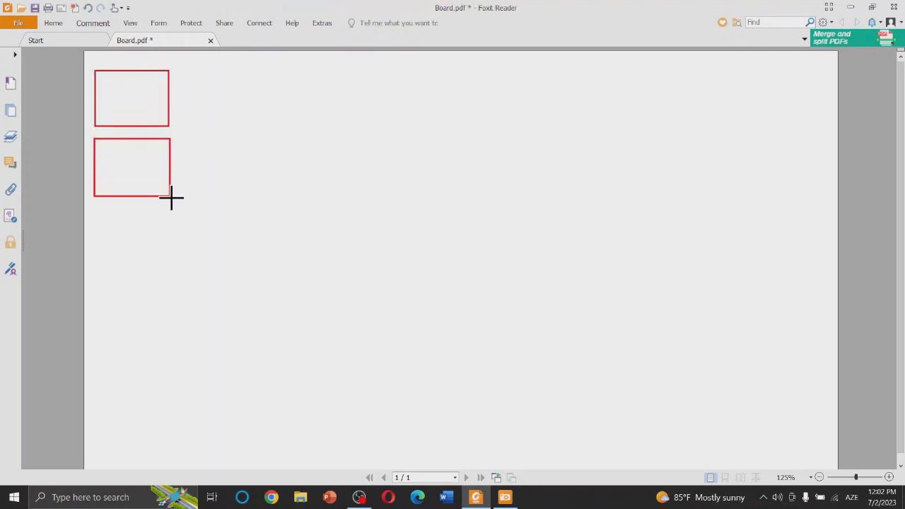
left_click_drag(93, 209, 171, 266)
left_click_drag(93, 278, 174, 328)
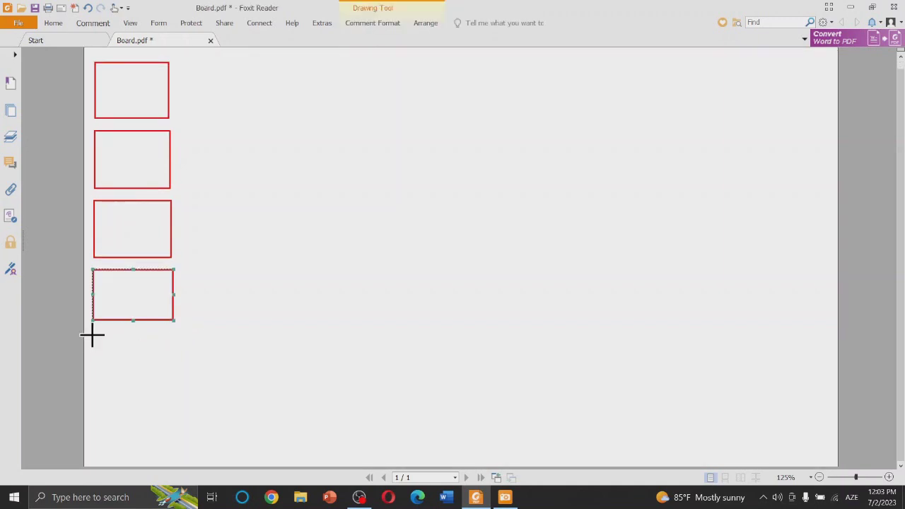
Add a fifth and sixth rectangle at the column's bottom, plus a small one near the top.
left_click_drag(92, 332, 172, 389)
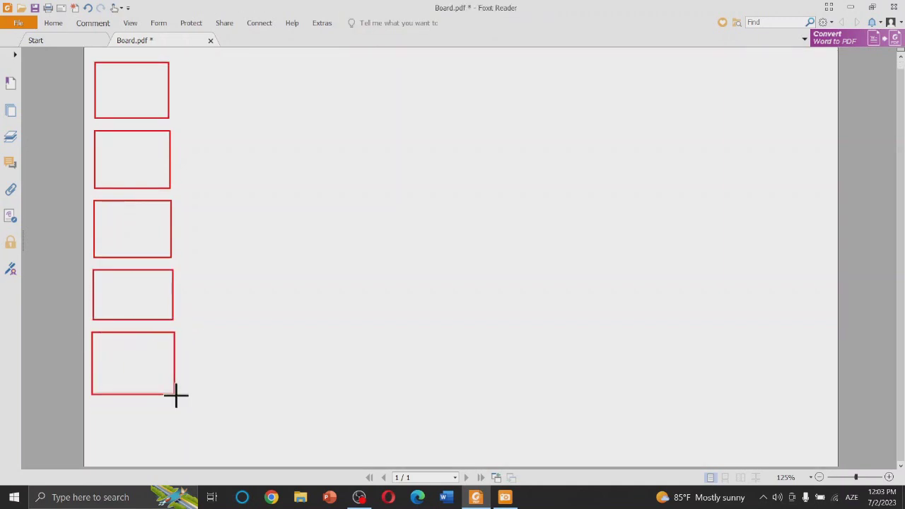
left_click_drag(172, 390, 176, 390)
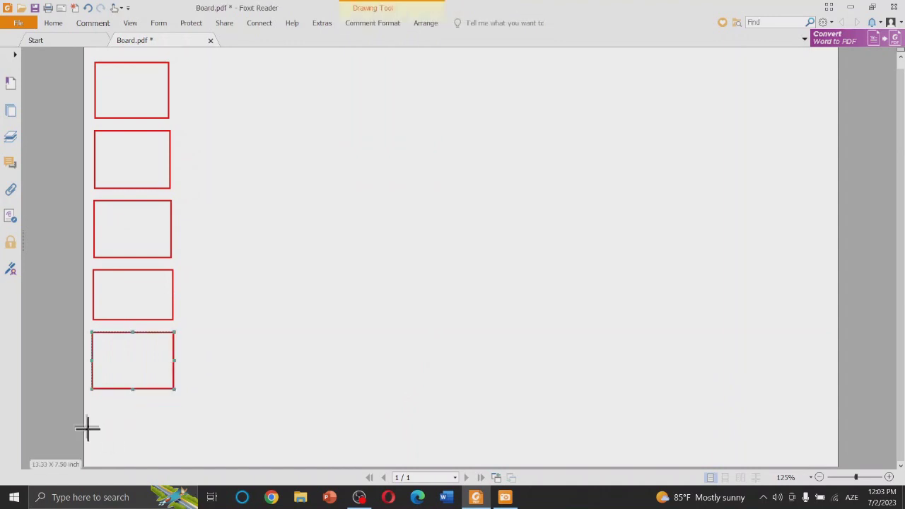
left_click_drag(90, 398, 176, 448)
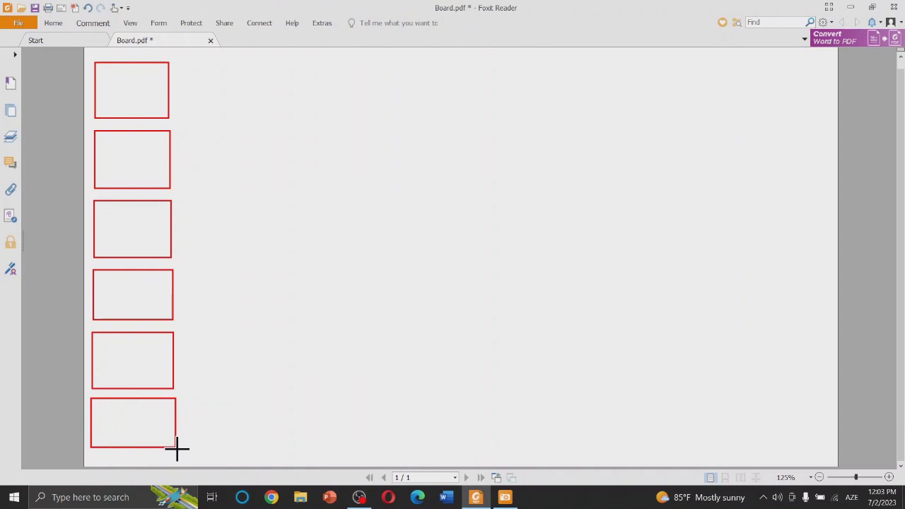
left_click_drag(177, 448, 175, 447)
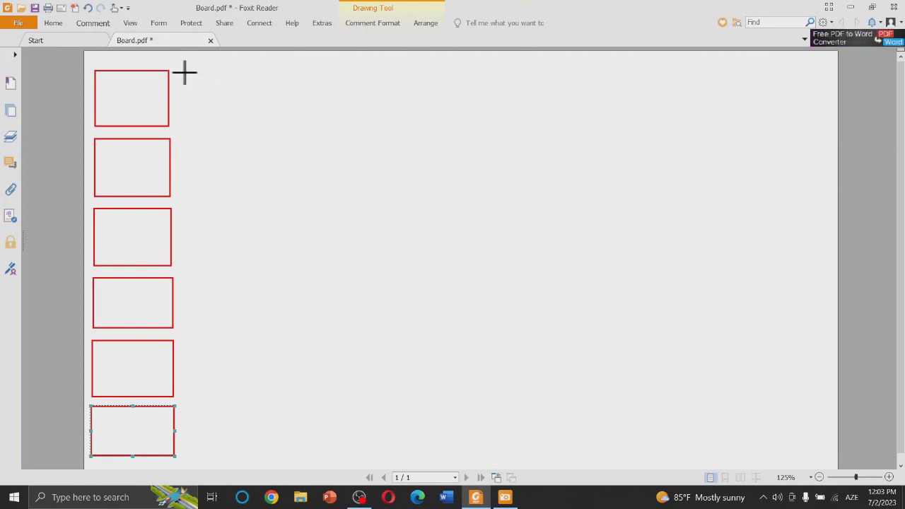
left_click_drag(176, 73, 236, 97)
Nudge the small rectangle up and left against the top edge of the page.
key("Up")
key("Up")
key("Up")
key("Up")
key("Up")
key("Up")
key("Up")
key("Up")
key("Up")
key("Up")
key("Up")
key("Left")
key("Left")
key("Left")
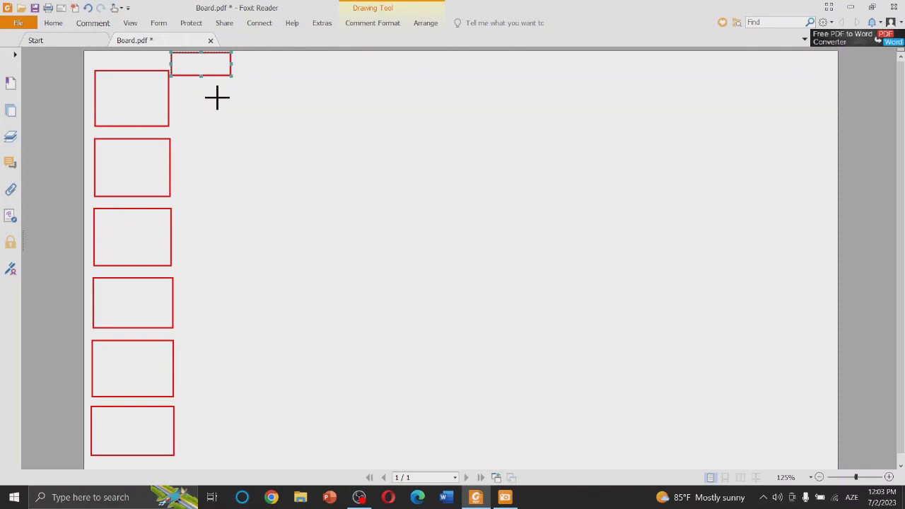
left_click(200, 74)
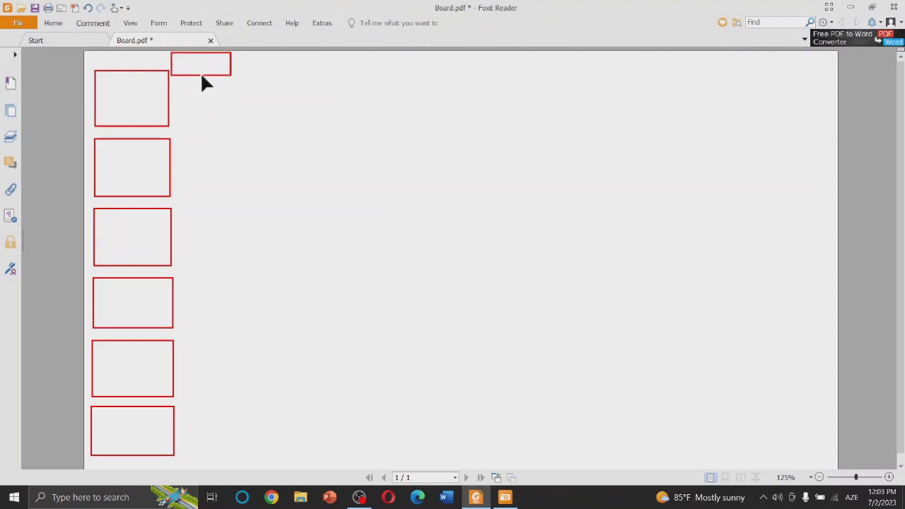
left_click(222, 75)
left_click_drag(200, 74, 202, 73)
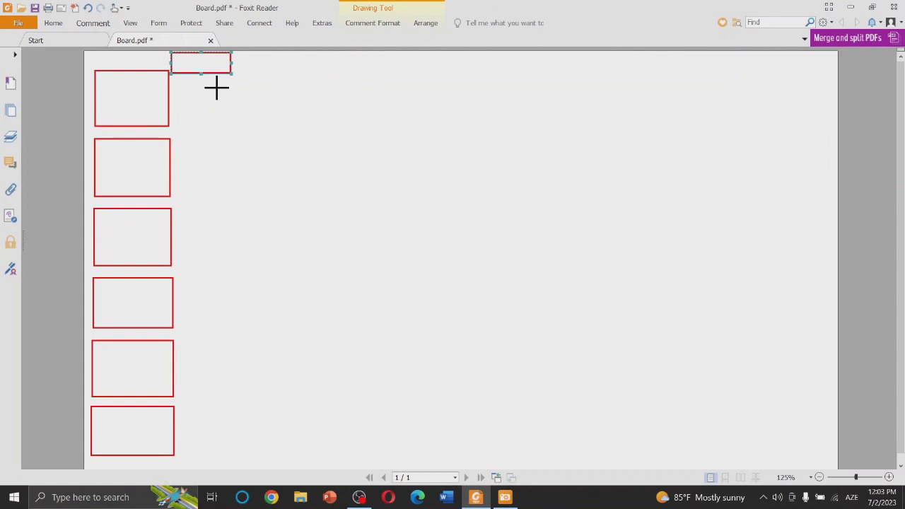
Copy the small rectangle and place two copies in a row beside it along the top.
key("ctrl+c")
key("ctrl+v")
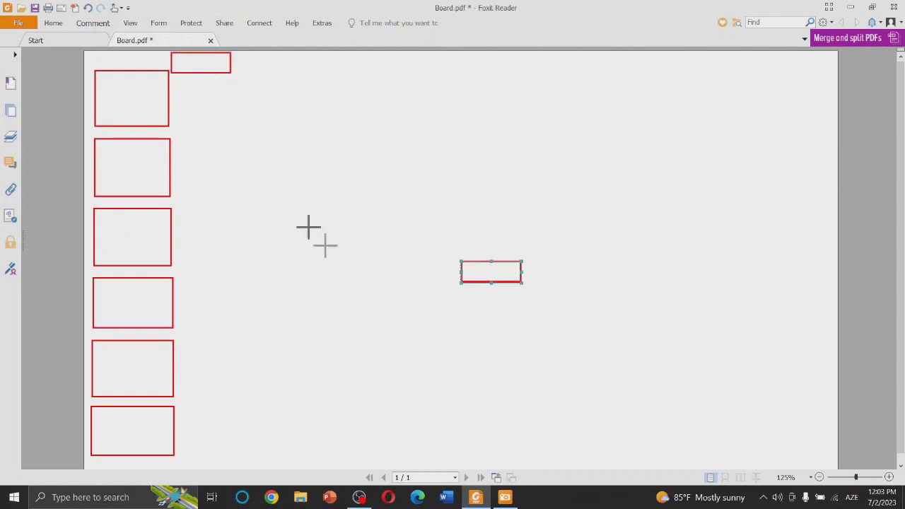
left_click_drag(472, 283, 252, 75)
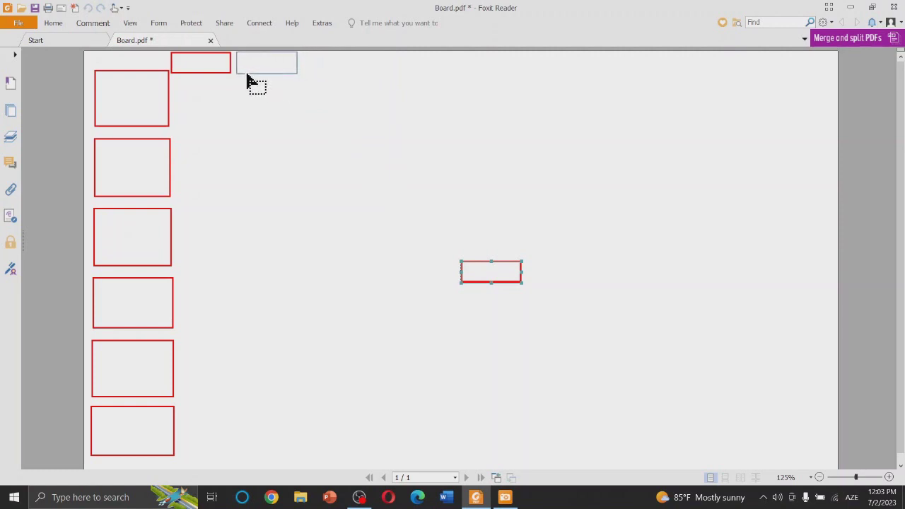
left_click_drag(252, 75, 247, 75)
key("ctrl+v")
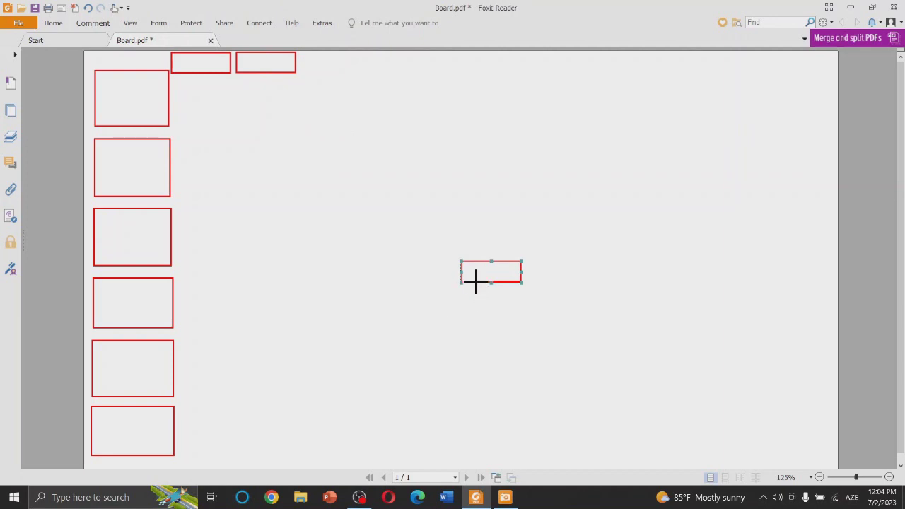
left_click_drag(474, 283, 319, 76)
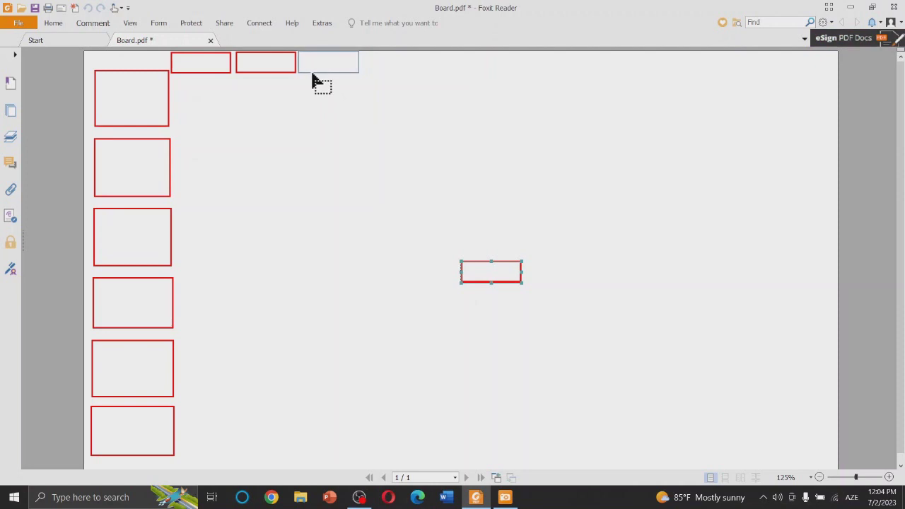
left_click_drag(315, 77, 311, 76)
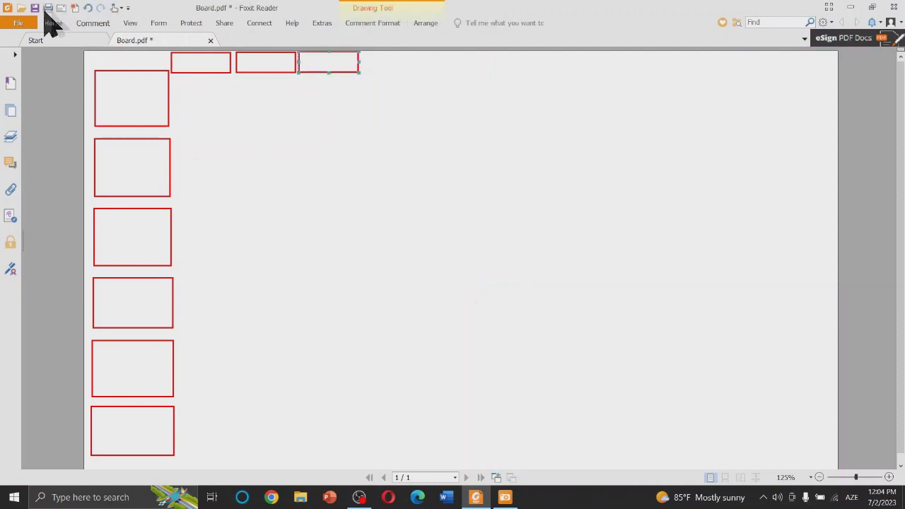
Draw a long red band across the page top and a tall column under the middle box.
left_click(94, 27)
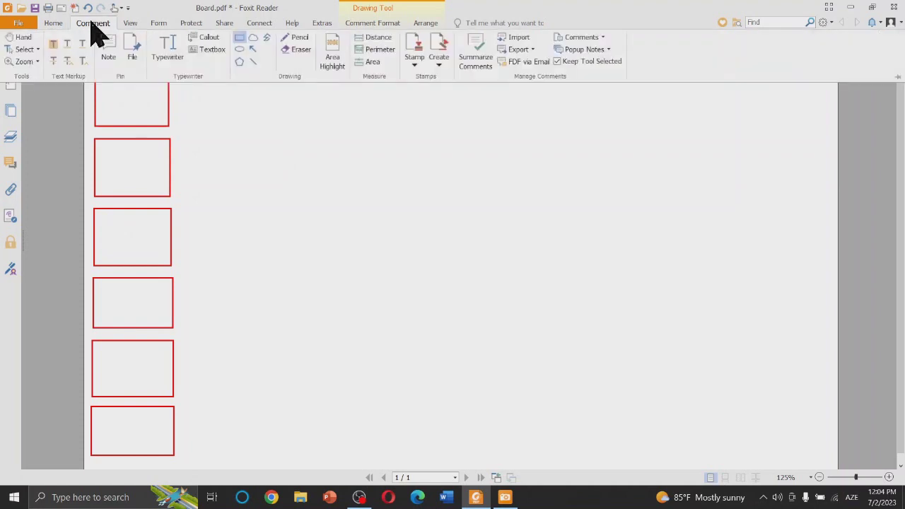
left_click(239, 39)
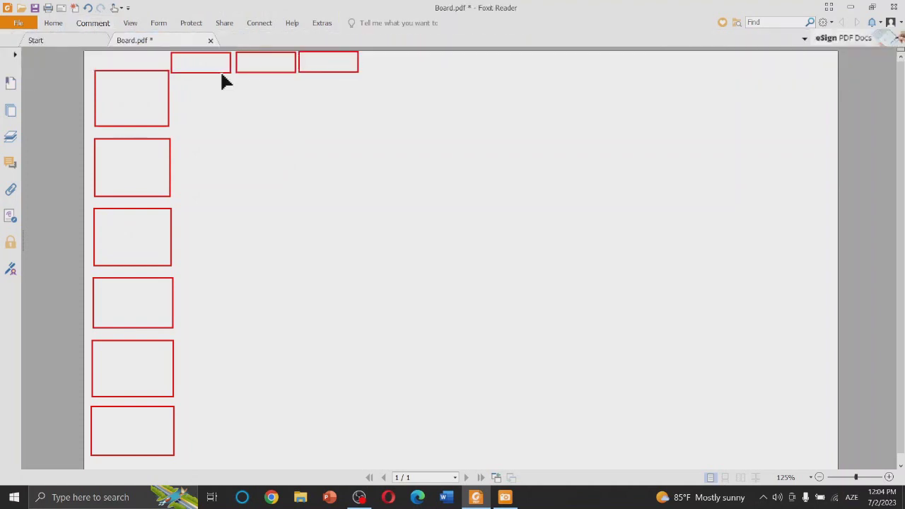
left_click(99, 24)
left_click(238, 37)
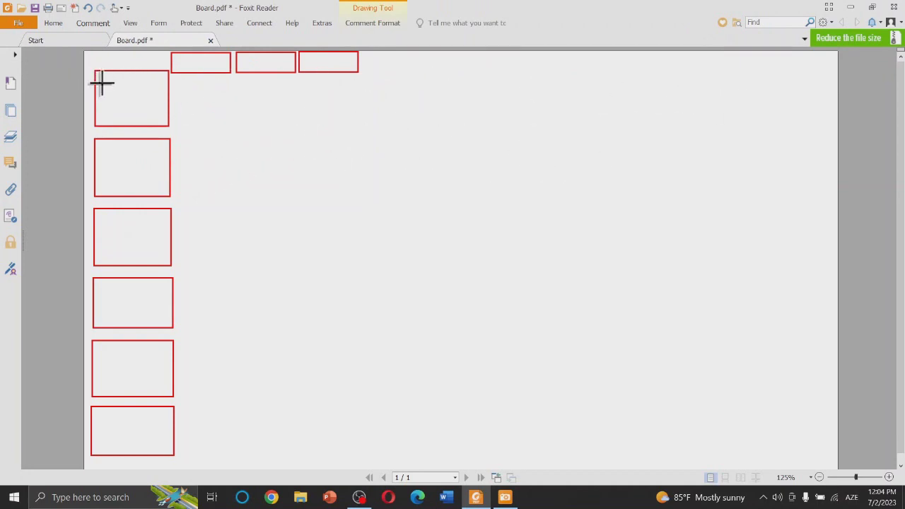
mouse_move(96, 72)
left_mouse_down()
mouse_move(830, 142)
mouse_move(841, 125)
left_mouse_up()
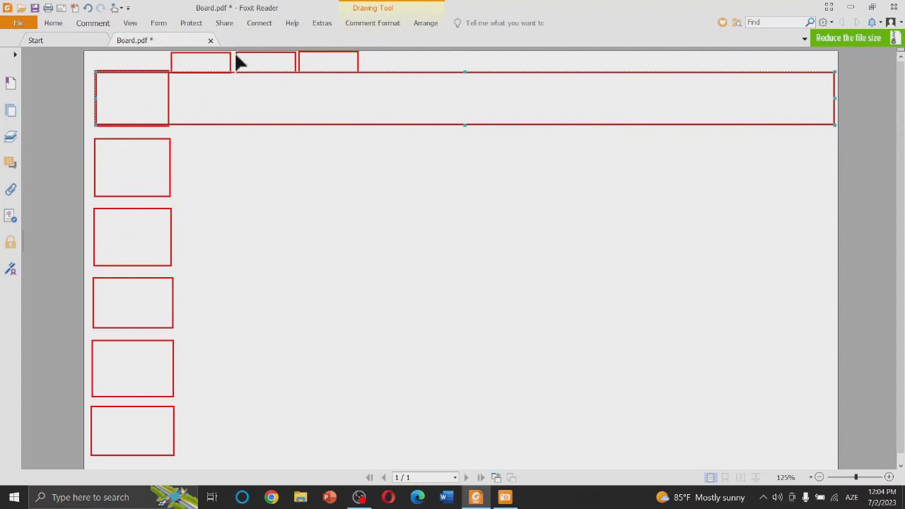
mouse_move(240, 56)
left_mouse_down()
mouse_move(323, 432)
mouse_move(292, 497)
left_mouse_up()
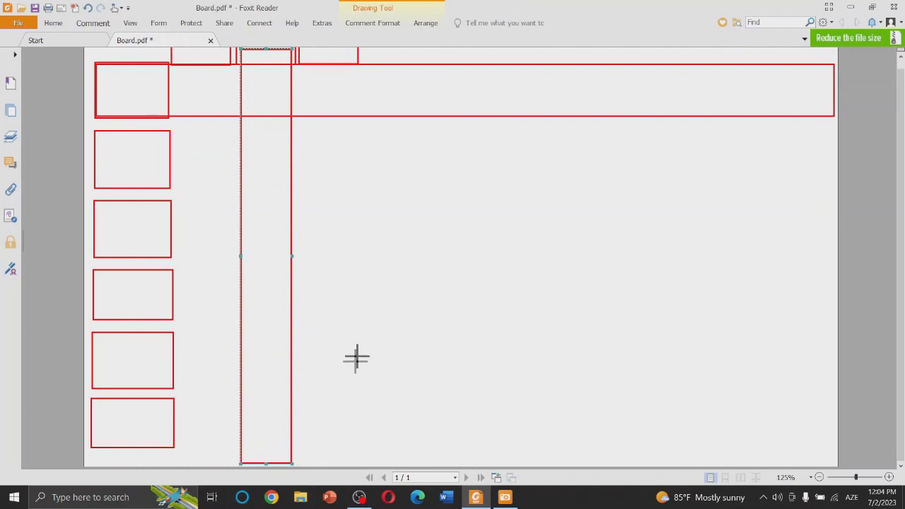
Draw a circle where the band meets the column and nudge it up and left into place.
left_click(95, 23)
left_click(246, 50)
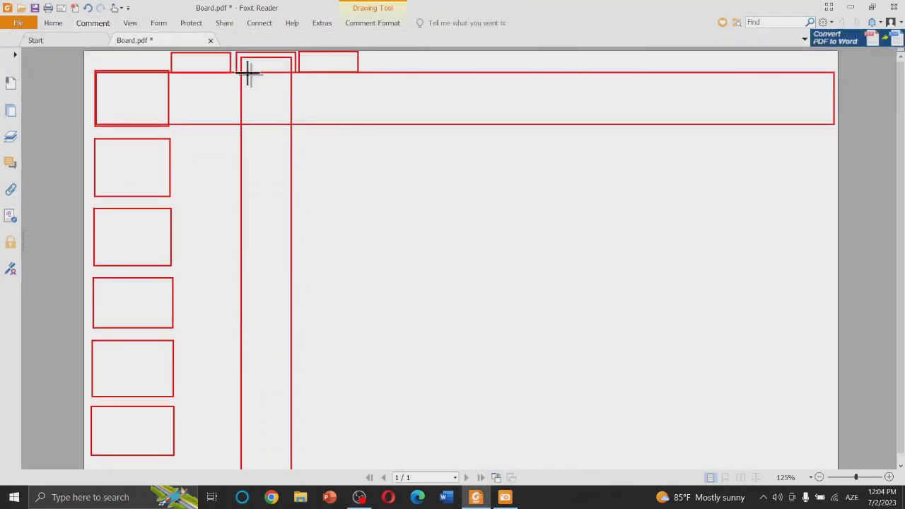
left_click_drag(242, 75, 294, 130)
key("Up")
key("Up")
key("Up")
key("Up")
key("Up")
key("Up")
key("Left")
key("Left")
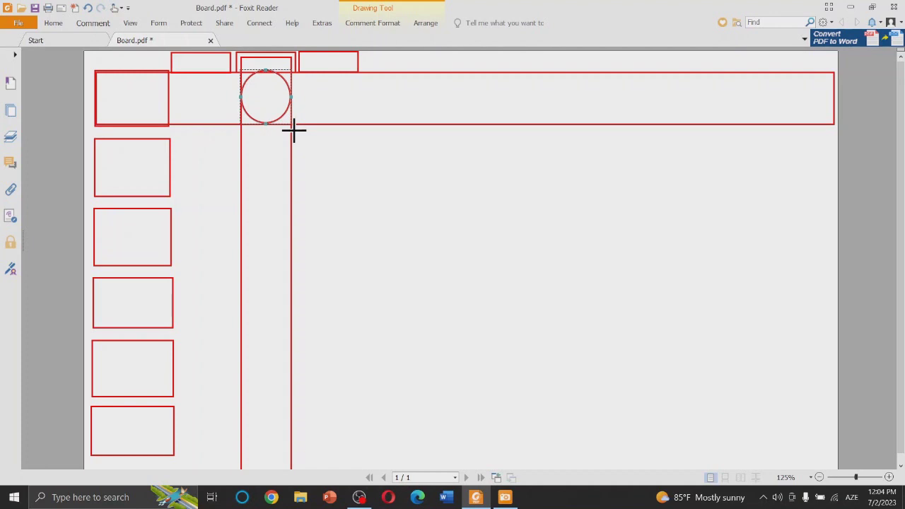
key("Escape")
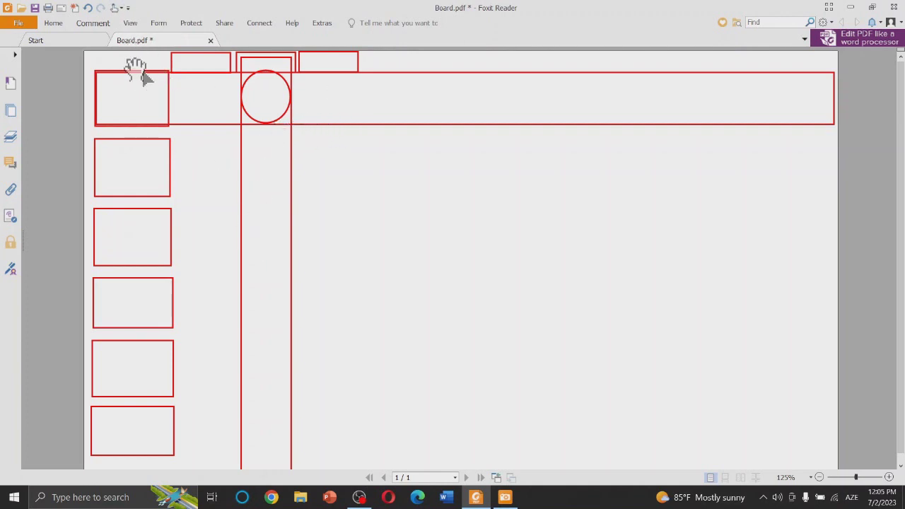
left_click(96, 22)
Draw a second wide red band across the middle of the page.
left_click(240, 49)
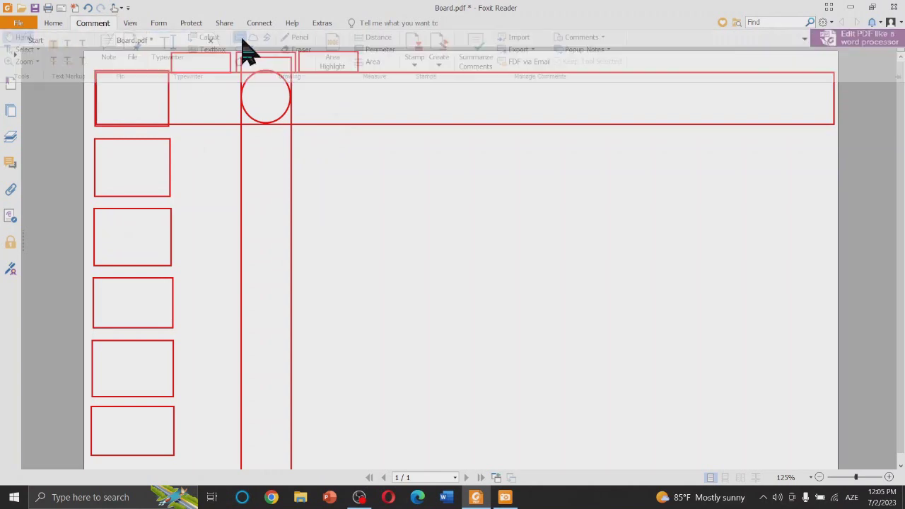
left_click_drag(89, 211, 884, 255)
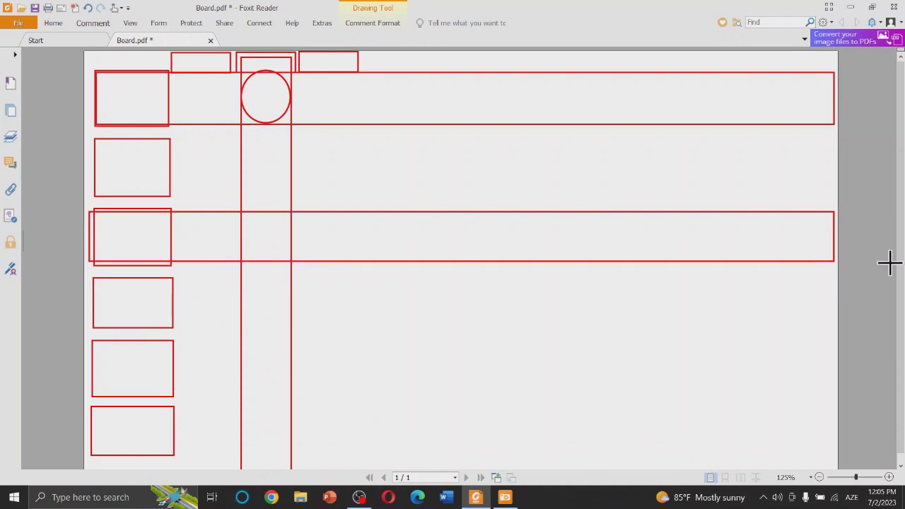
left_click_drag(884, 256, 889, 265)
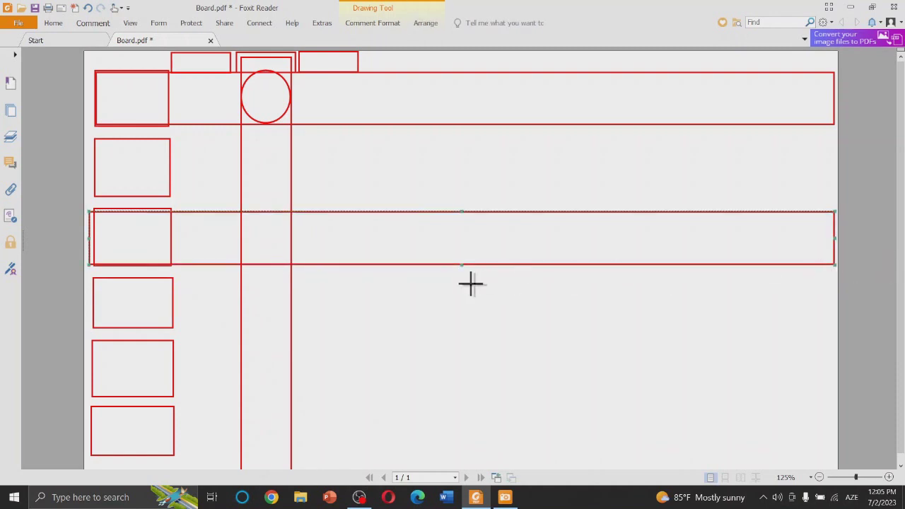
Draw a circle where the middle band crosses the column and nudge it into line.
left_click(101, 28)
left_click(239, 58)
left_click_drag(246, 216, 300, 276)
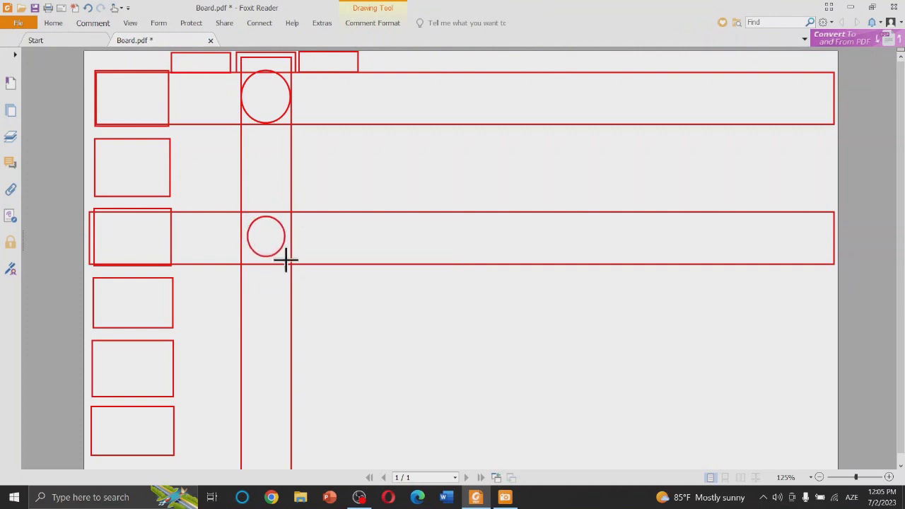
key("Up")
key("Up")
key("Up")
key("Left")
key("Left")
key("Left")
key("Left")
key("Left")
key("Left")
key("Left")
key("Left")
key("Left")
left_click(92, 24)
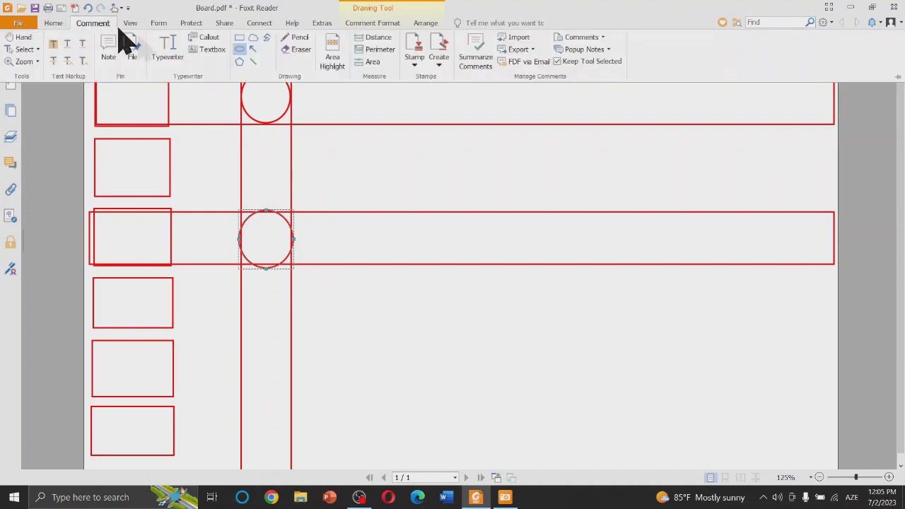
Type the label 'kimya' inside the top circle and inside the lower circle.
left_click(174, 58)
left_click(254, 89)
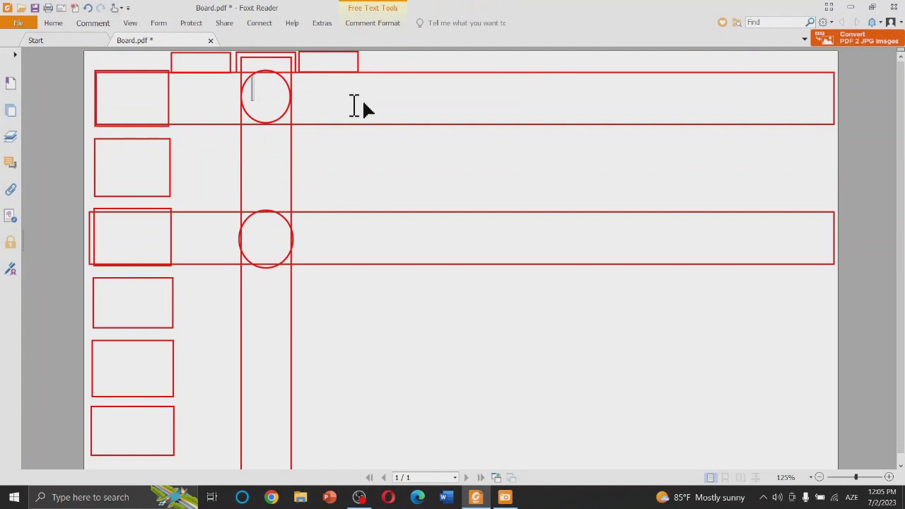
type("kimya")
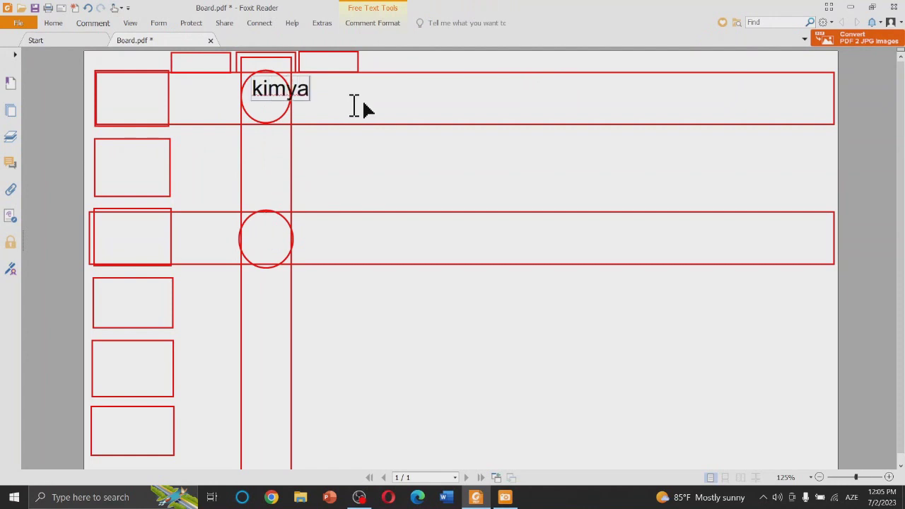
left_click(246, 238)
type("kimya")
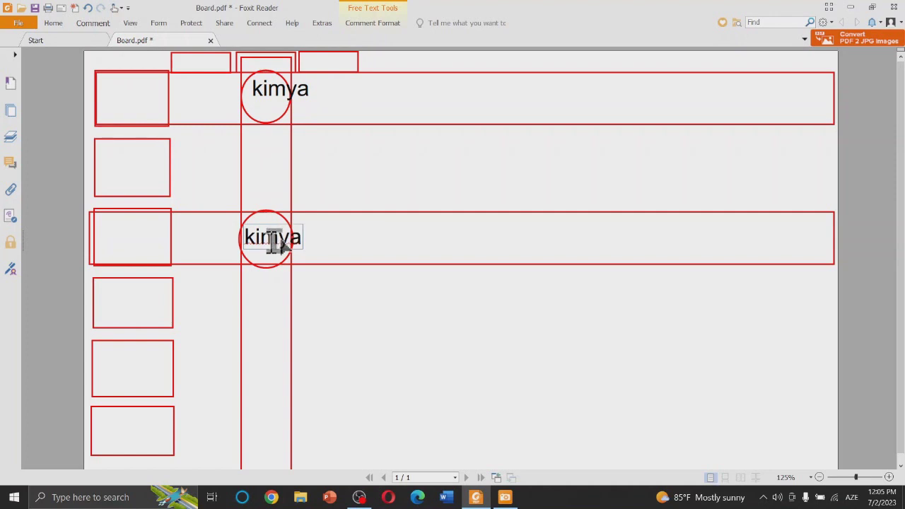
Remove the extra 'kimya' label typed further down the column.
scroll(354, 282, "down", 1)
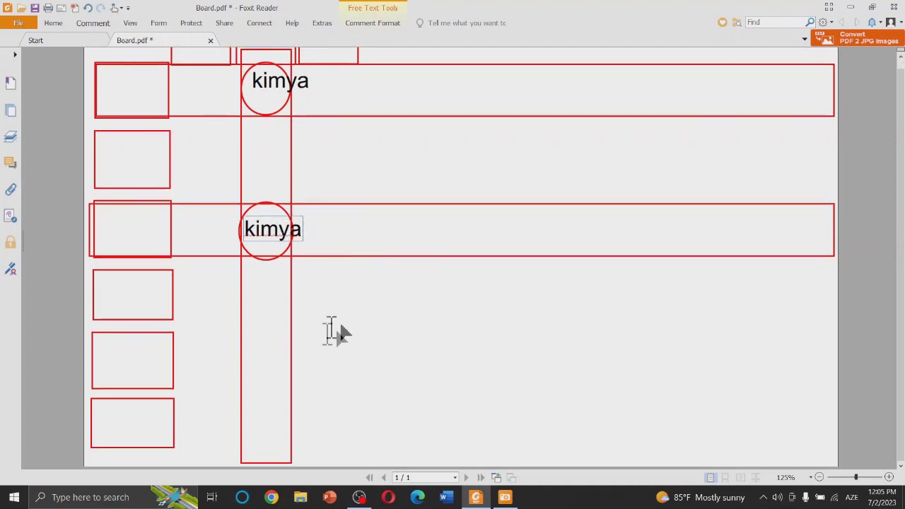
left_click(249, 363)
type("kimya")
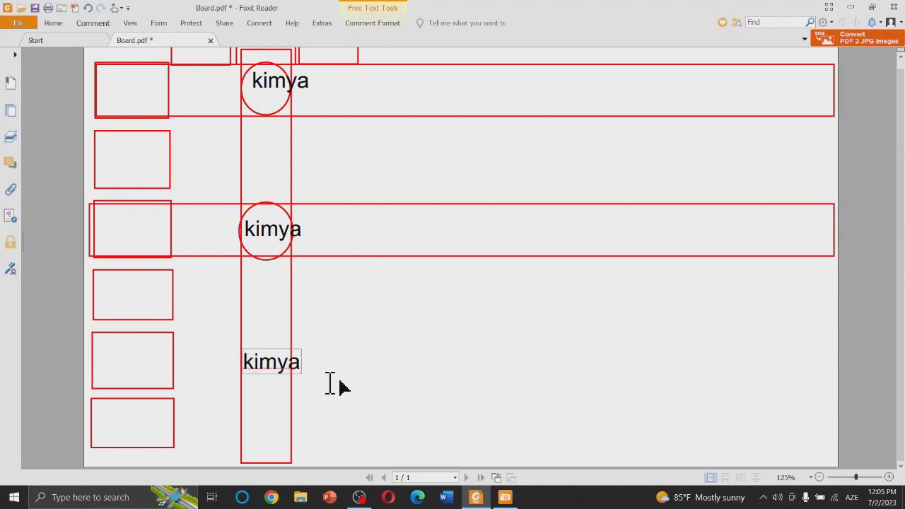
key("BackSpace")
key("BackSpace")
key("BackSpace")
key("BackSpace")
key("BackSpace")
key("Escape")
scroll(330, 394, "up", 1)
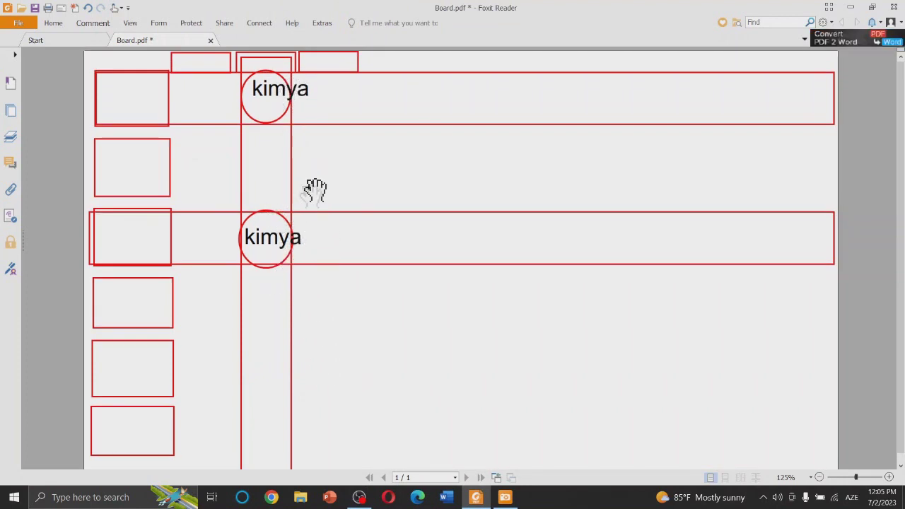
scroll(318, 300, "down", 1)
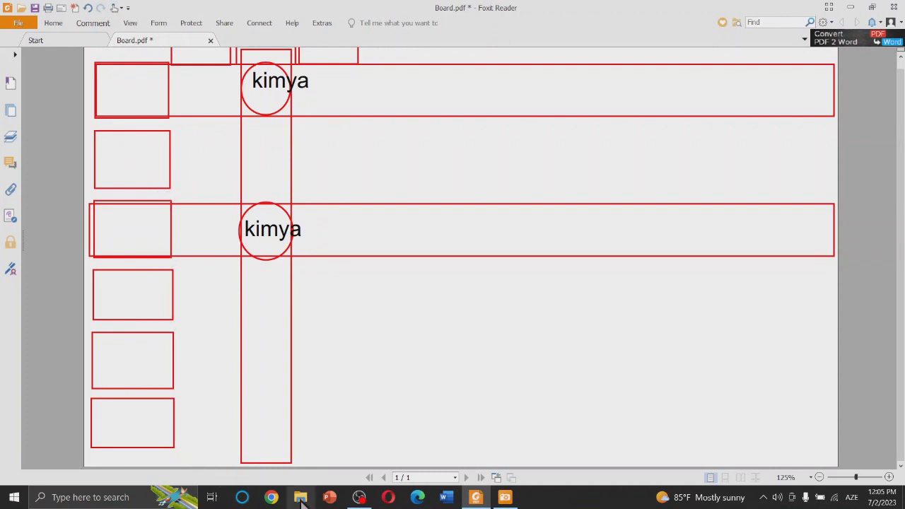
left_click(94, 23)
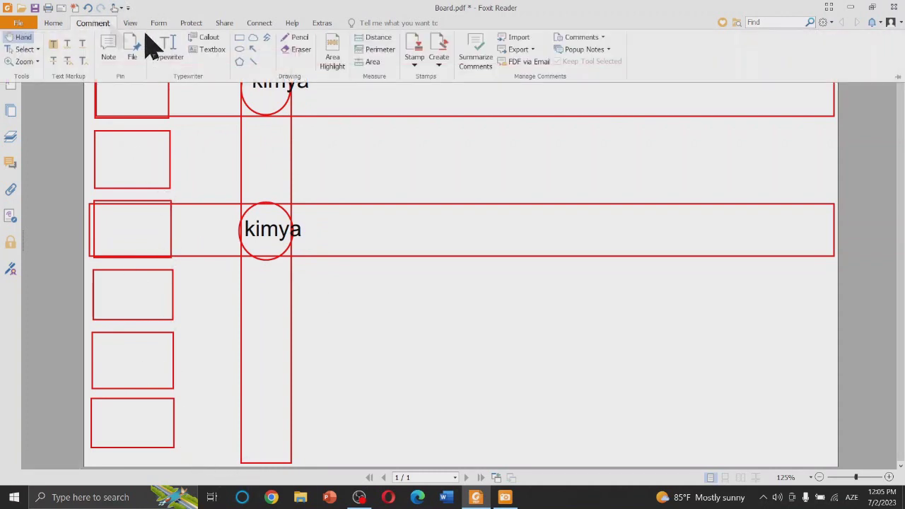
Draw two red arrows rising to the right across the lower part of the page.
left_click(252, 50)
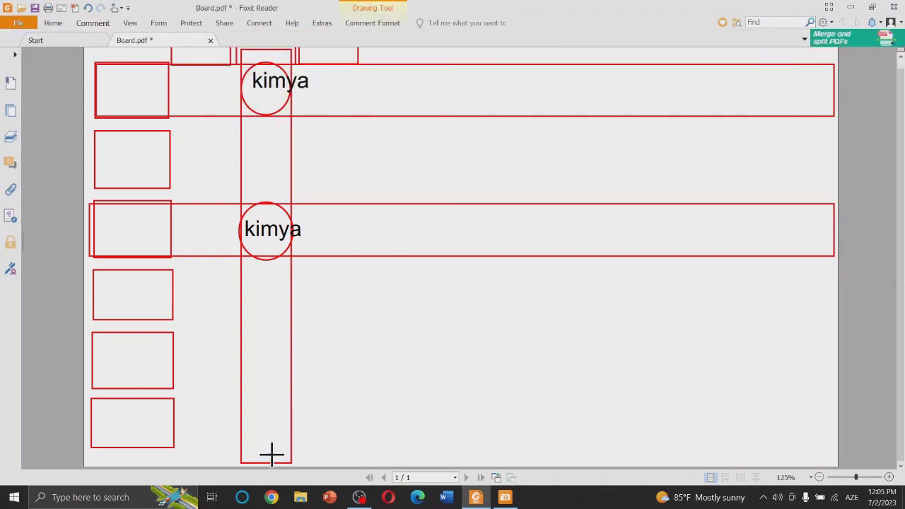
left_click_drag(146, 456, 461, 337)
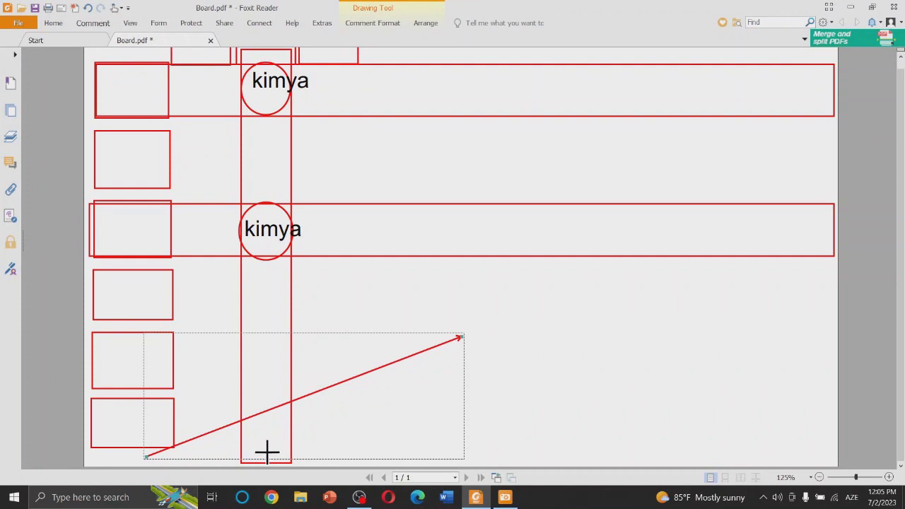
left_click_drag(267, 453, 524, 364)
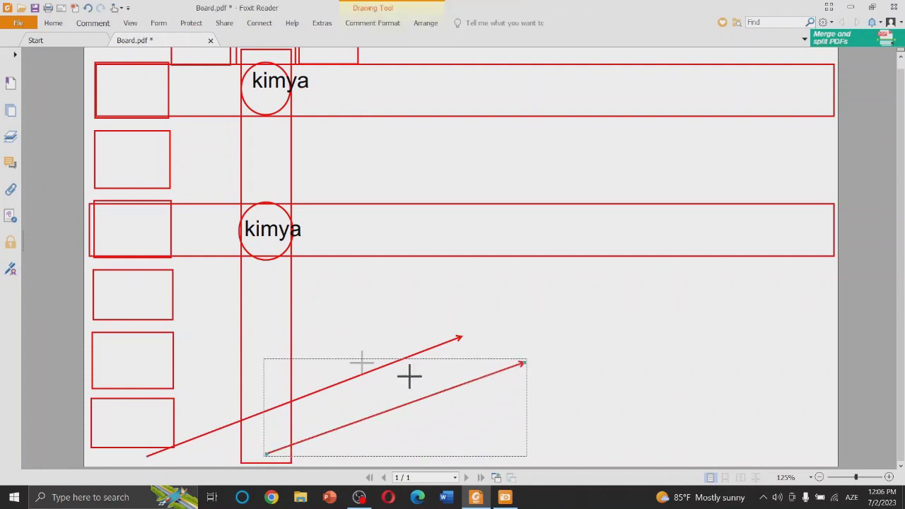
left_click(94, 24)
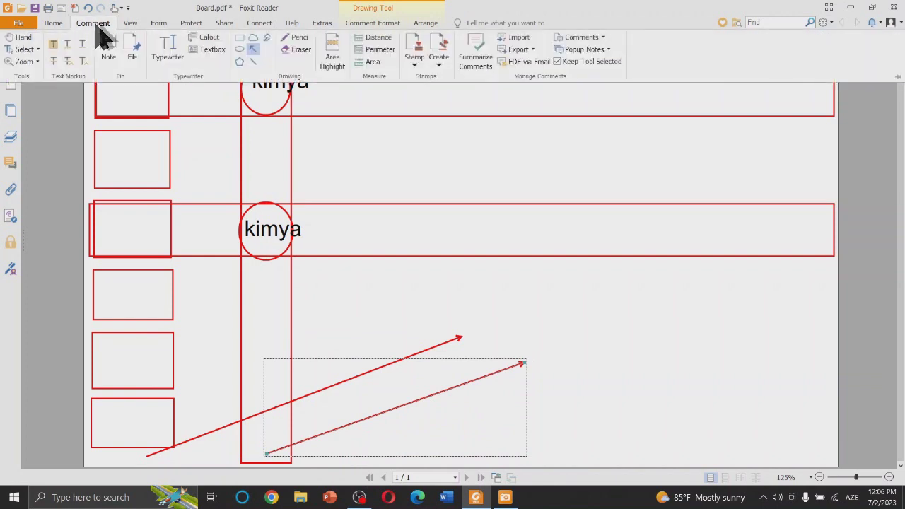
left_click(186, 44)
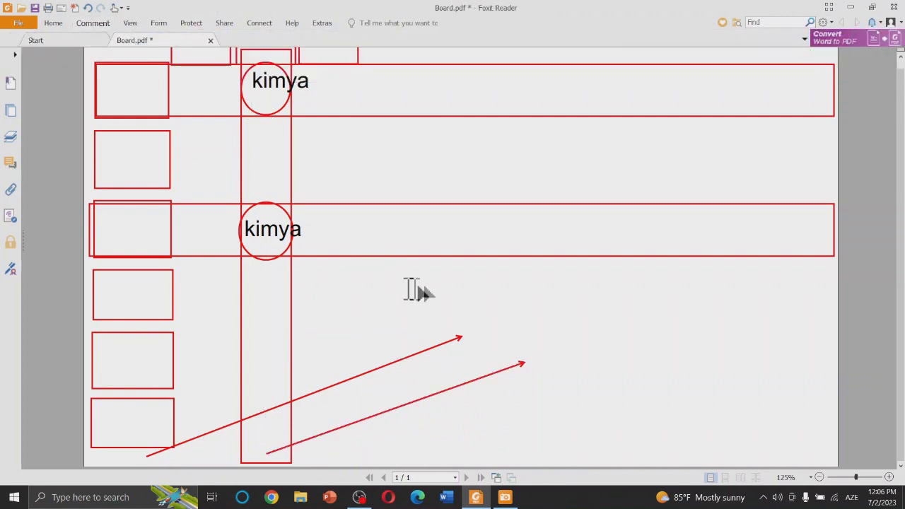
Type 'fənnlər' at the first arrow tip and 'siniflrə üzrə saatlar' at the second.
left_click(470, 323)
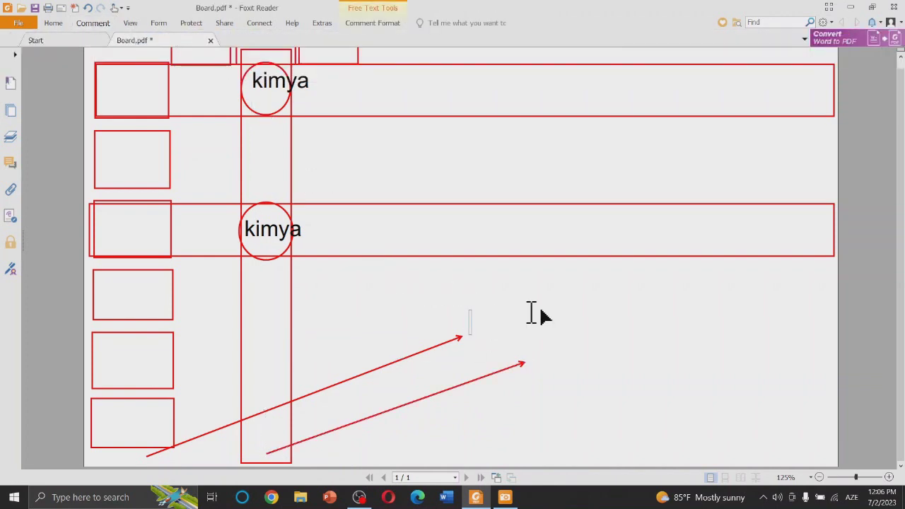
type("fənnlər")
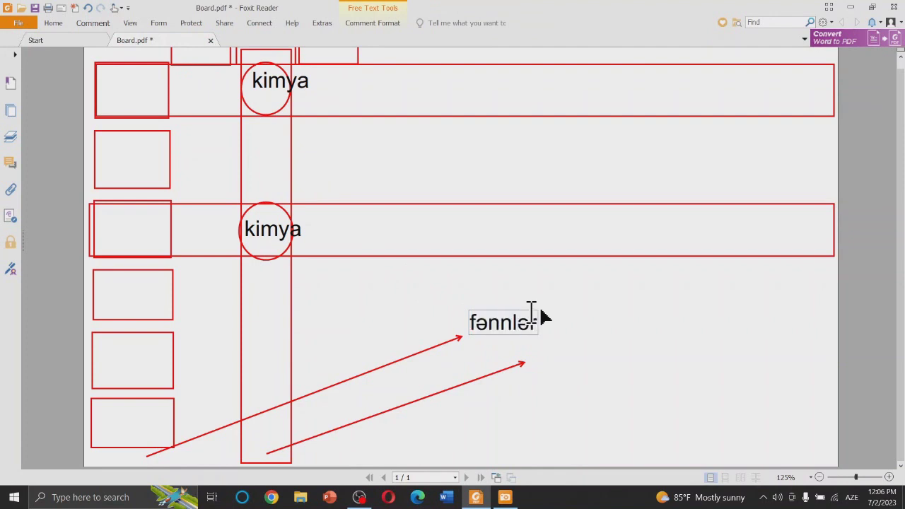
left_click(532, 361)
type("siniflrə")
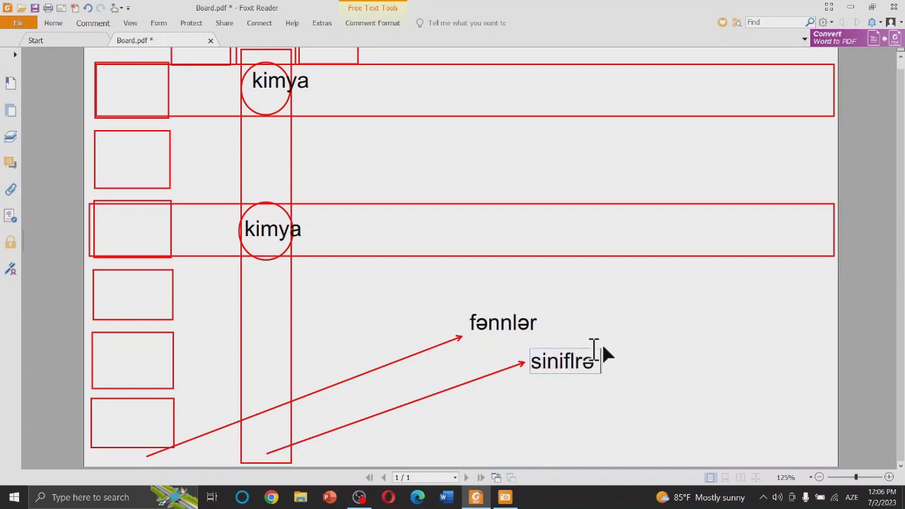
type(" üzr")
type("ə saatlar")
key("Return")
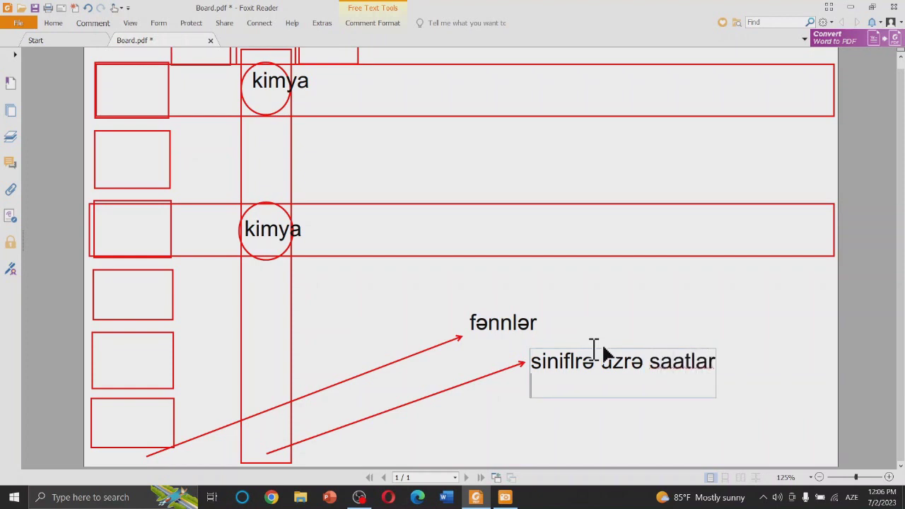
key("BackSpace")
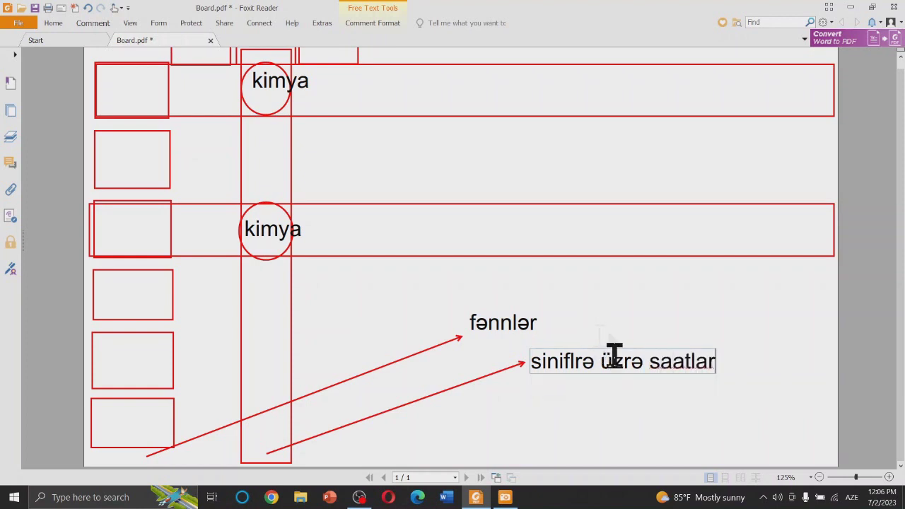
left_click(745, 328)
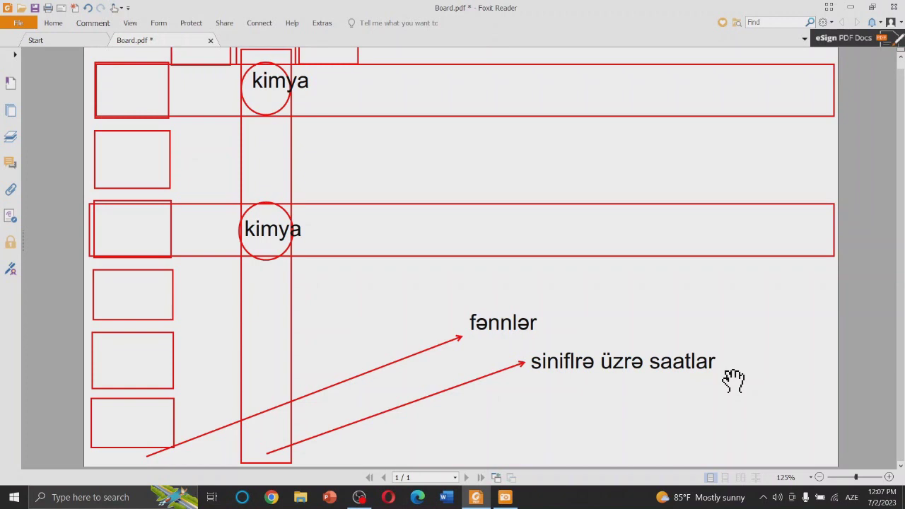
Launch Excel from Windows search and open the 2024-cü tədris ili workbook from Recent.
scroll(426, 324, "up", 1)
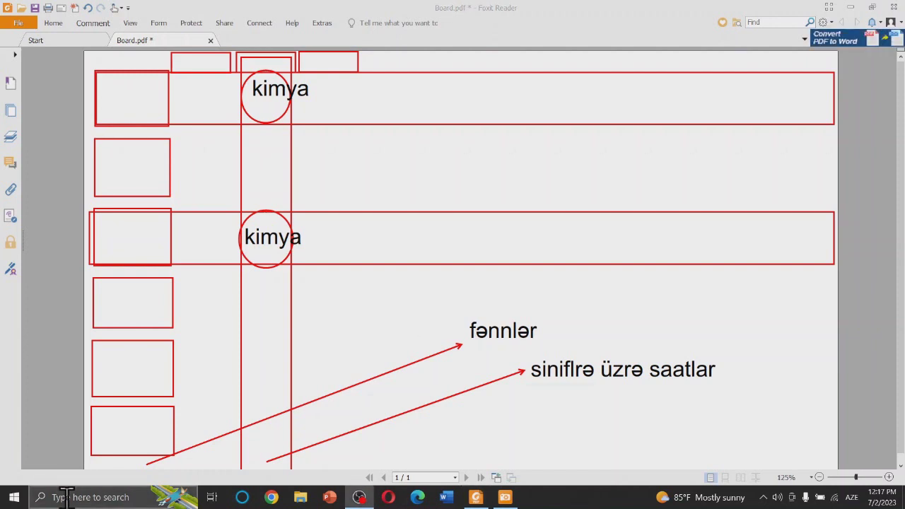
left_click(65, 497)
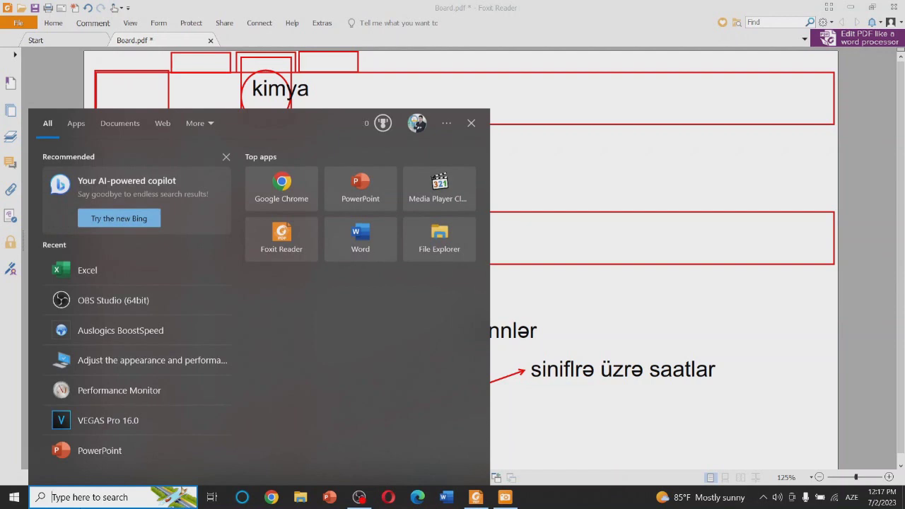
type("ex")
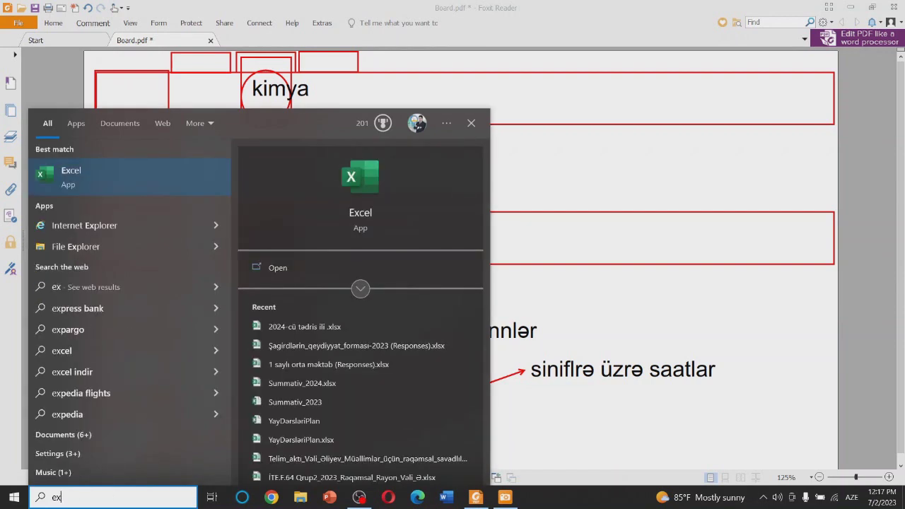
key("Return")
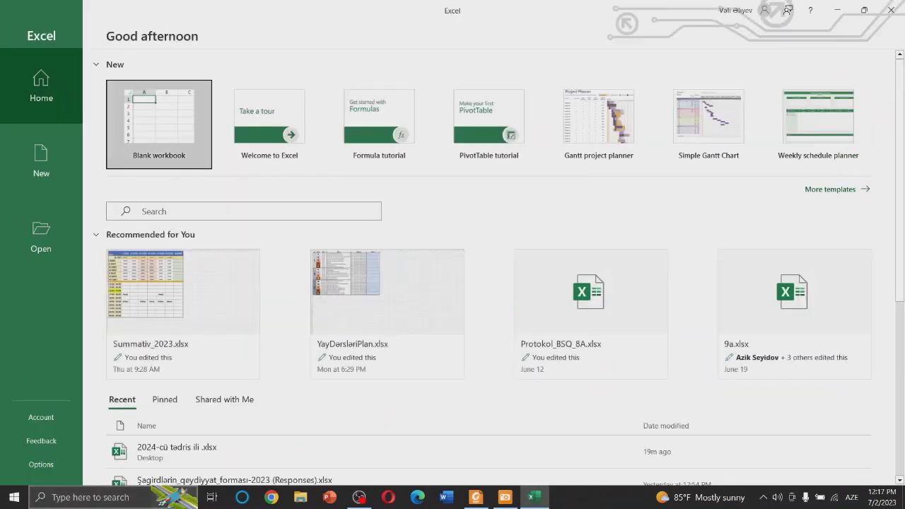
left_click(177, 453)
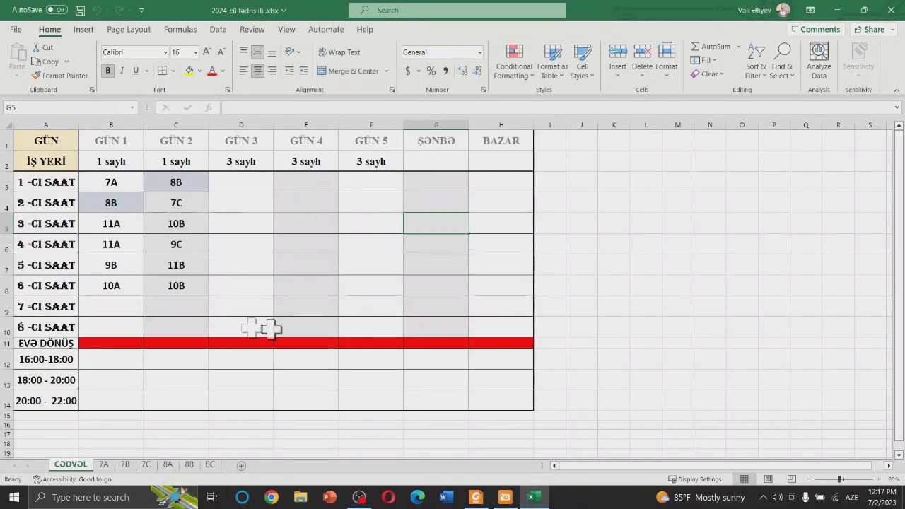
Add a new sheet to the workbook and rename it from Sheet1 to MƏK CƏD.
left_click(242, 465)
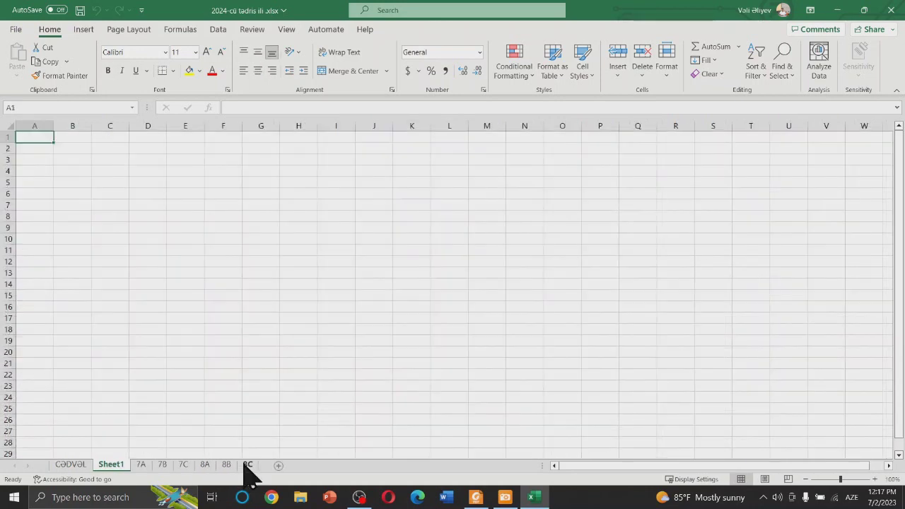
mouse_move(111, 465)
left_mouse_down()
mouse_move(91, 456)
mouse_move(111, 467)
left_mouse_up()
right_click(111, 464)
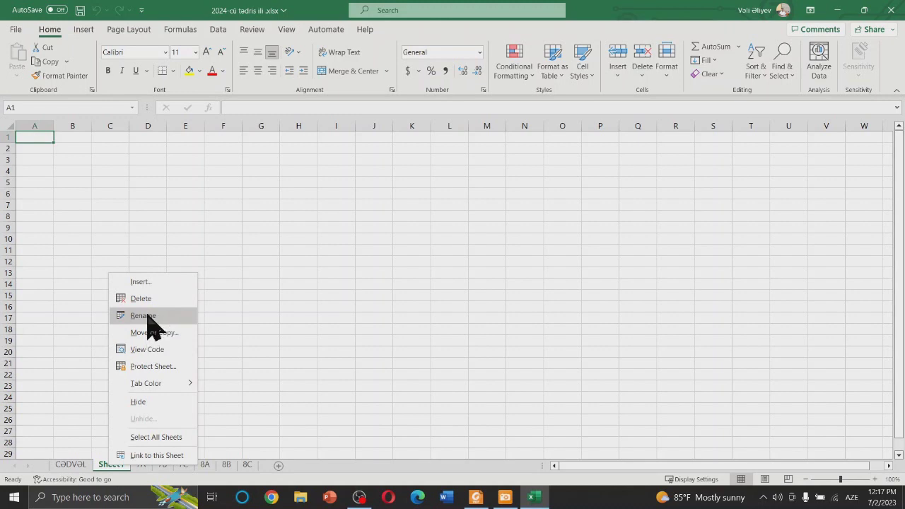
left_click(148, 316)
key("BackSpace")
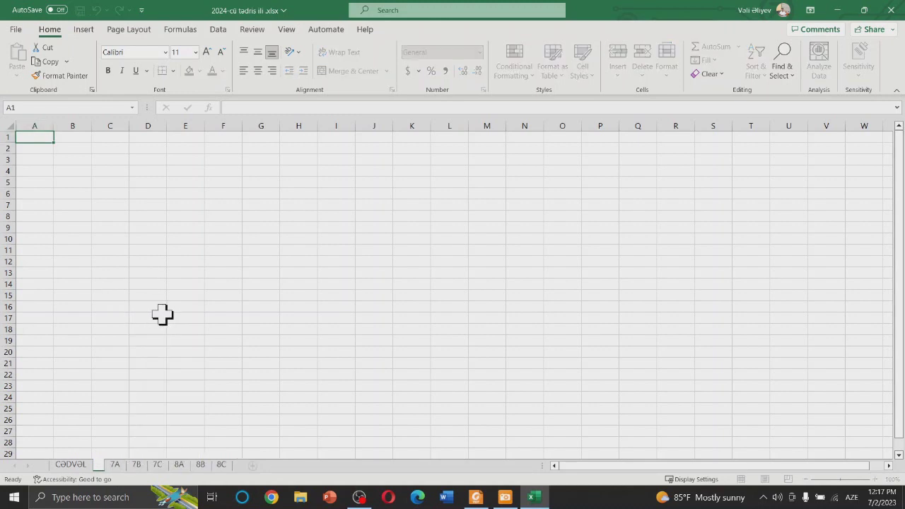
type("Mək")
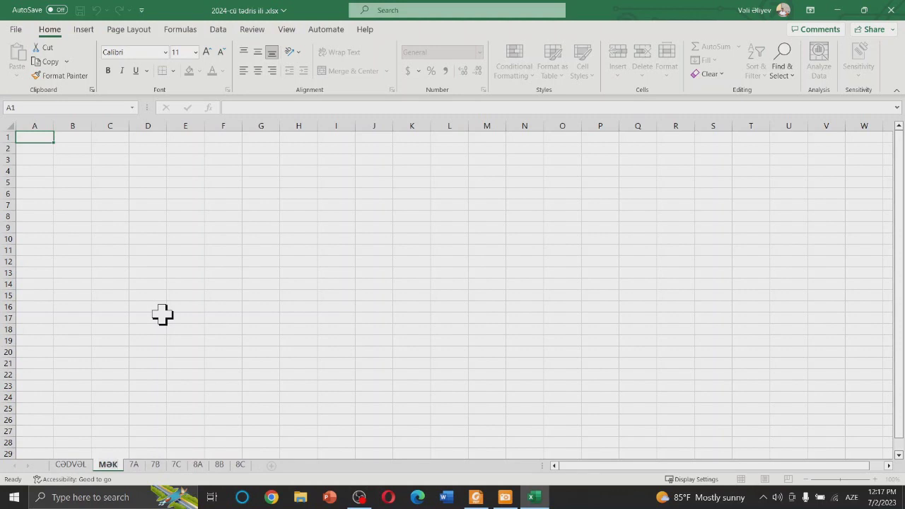
type(" CIəd")
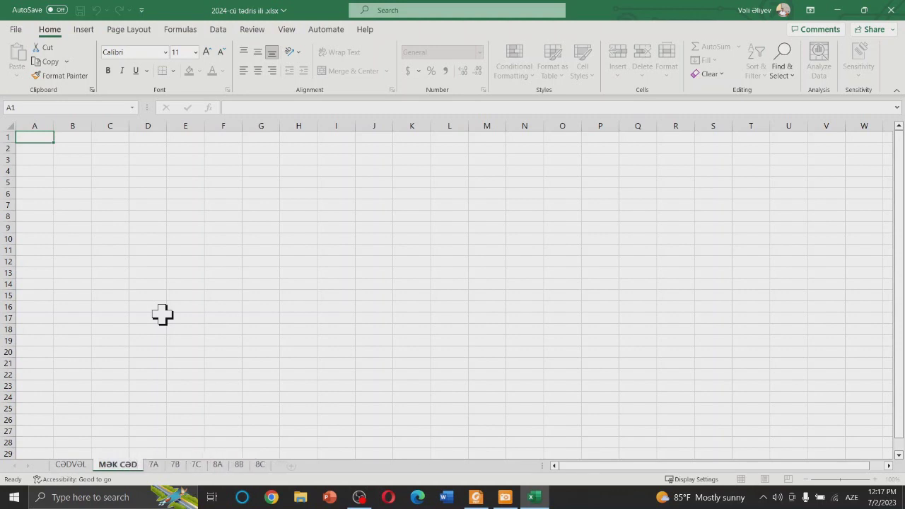
key("Return")
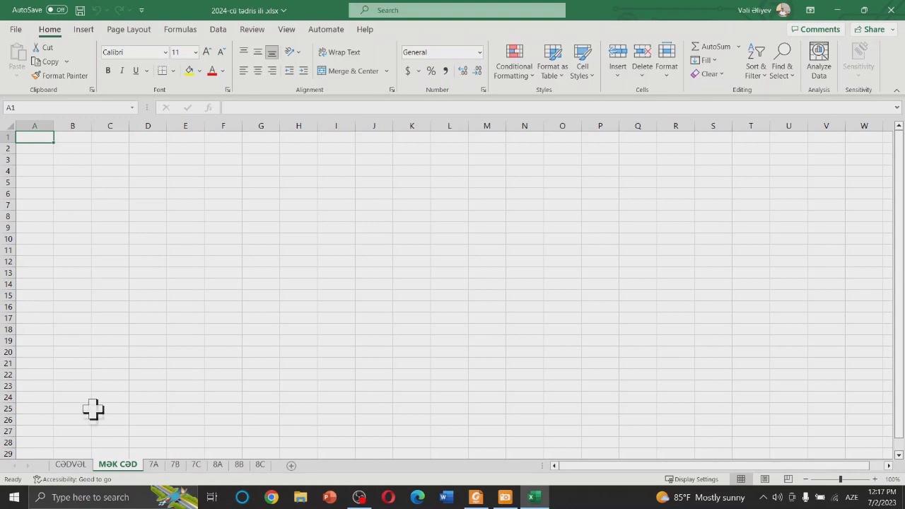
left_click(72, 465)
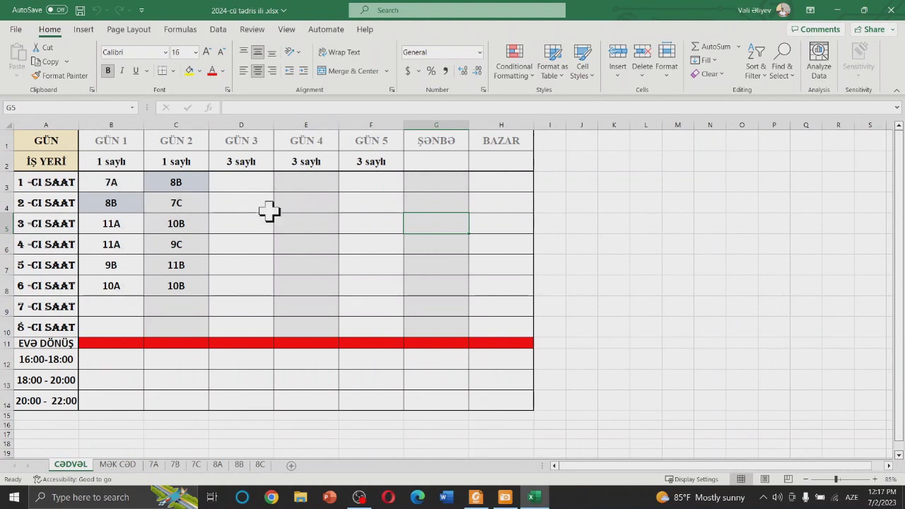
left_click(117, 465)
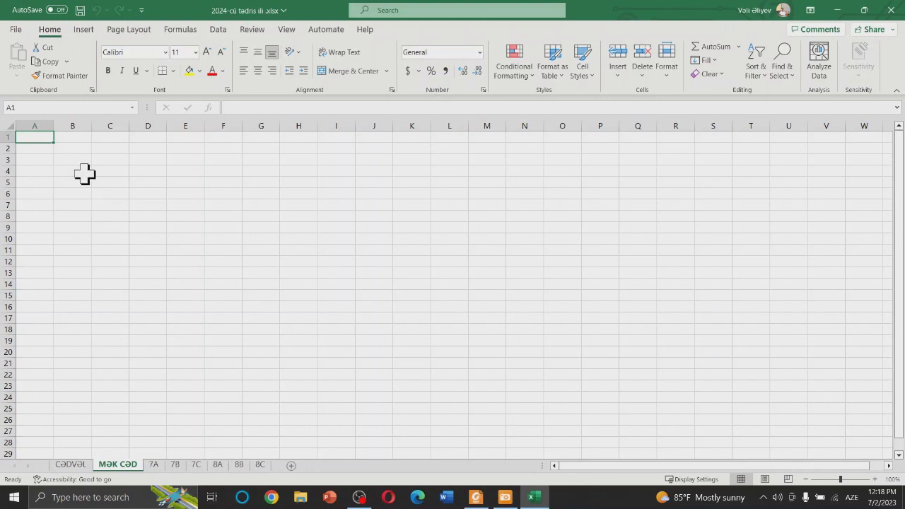
scroll(14, 145, "up", 2, "ctrl")
scroll(11, 145, "up", 1, "ctrl")
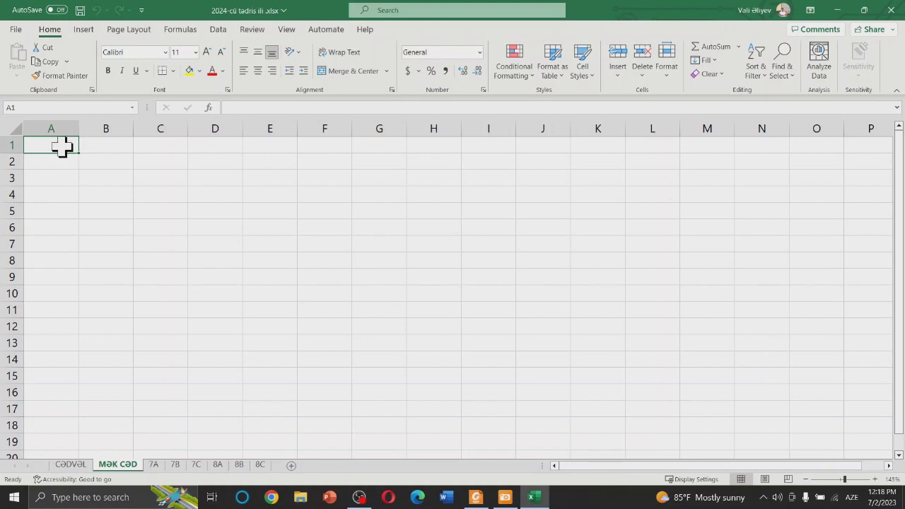
Merge and center cells A1:A8 and A9:A16 in column A.
left_click_drag(62, 146, 59, 263)
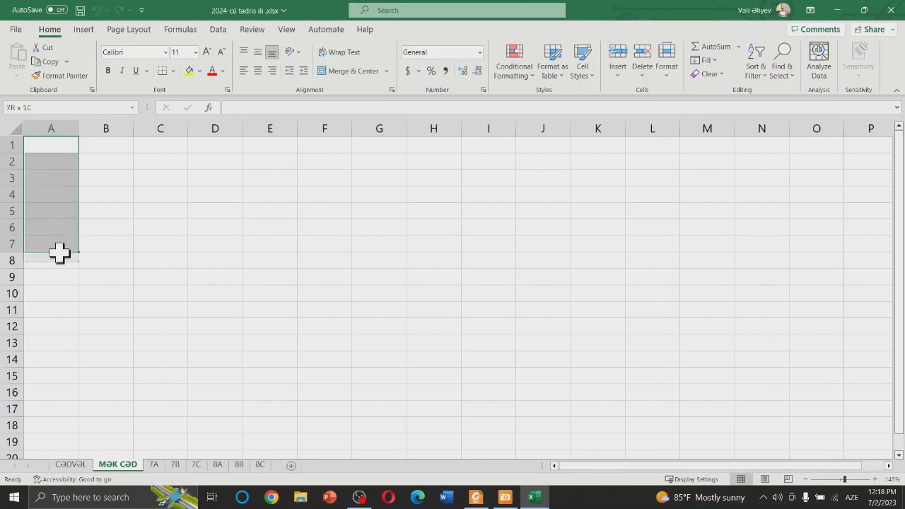
left_click(338, 74)
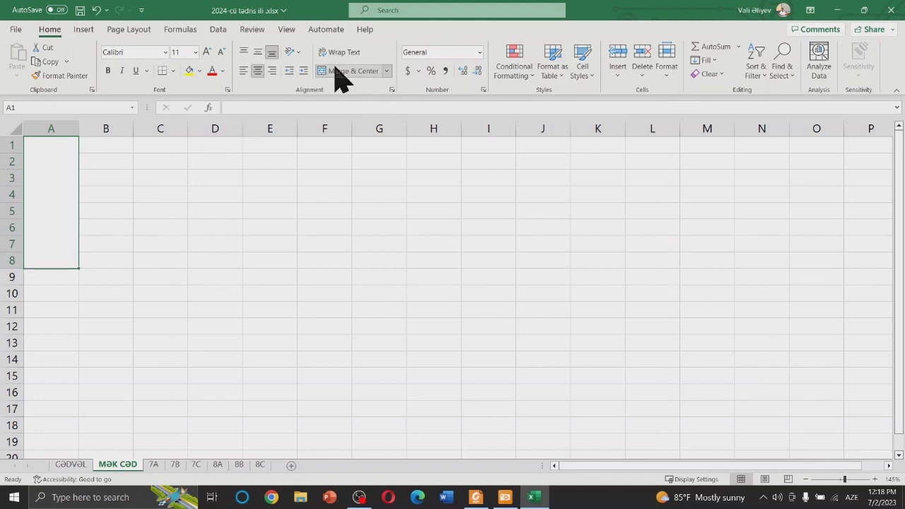
left_click(121, 188)
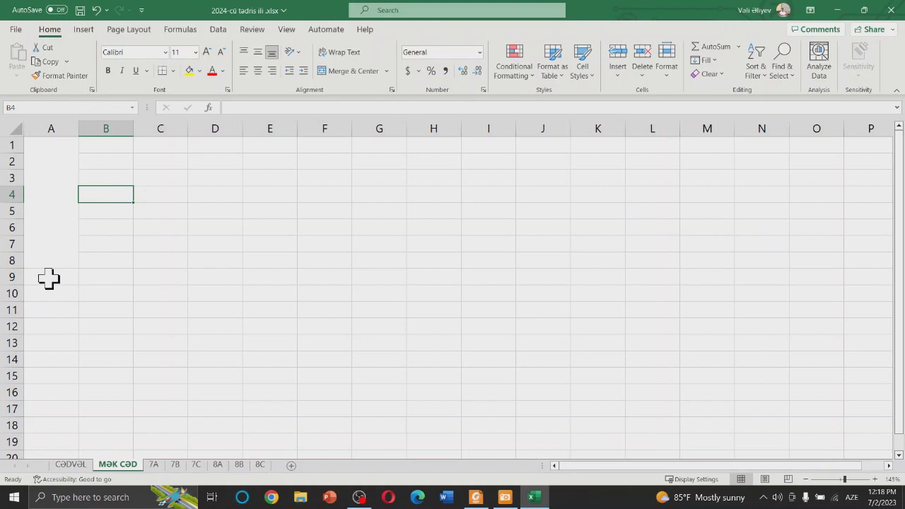
mouse_move(49, 278)
left_mouse_down()
mouse_move(52, 348)
mouse_move(41, 393)
left_mouse_up()
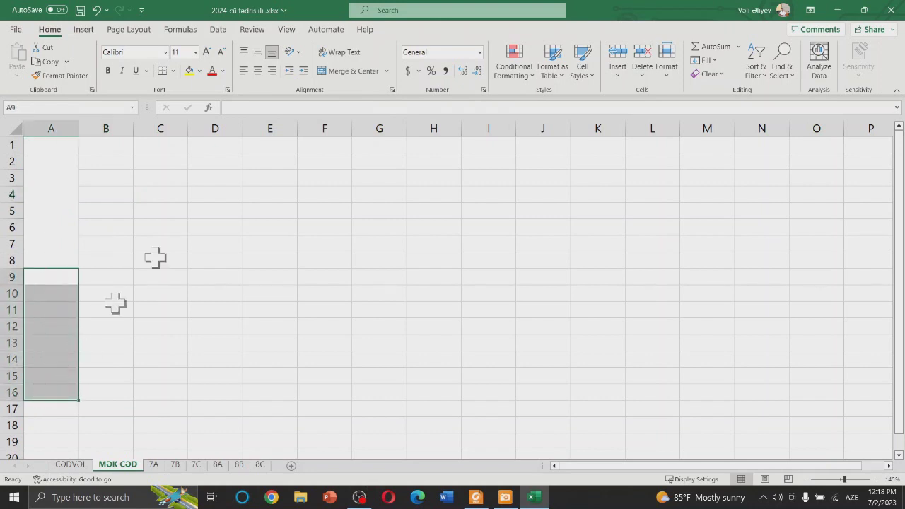
left_click(354, 71)
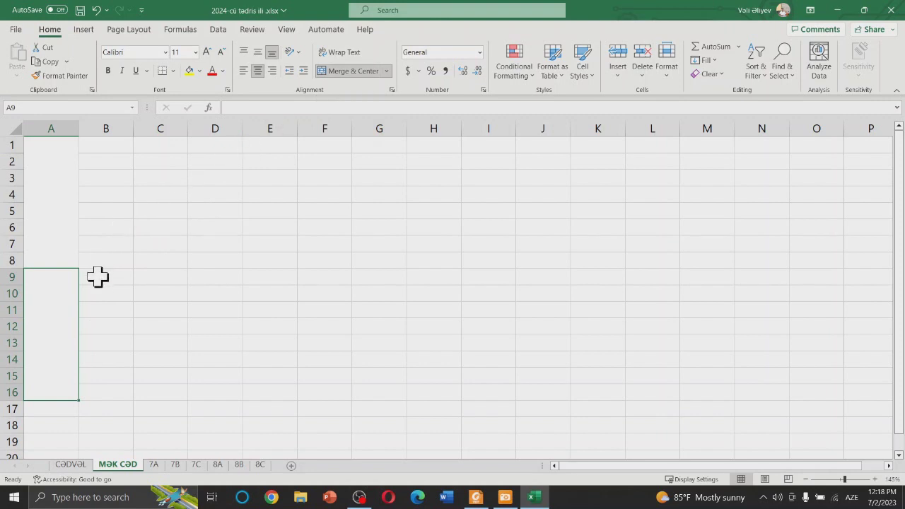
Merge and center cells A17:A24 and A25:A32.
scroll(98, 277, "down", 3)
scroll(98, 277, "down", 2)
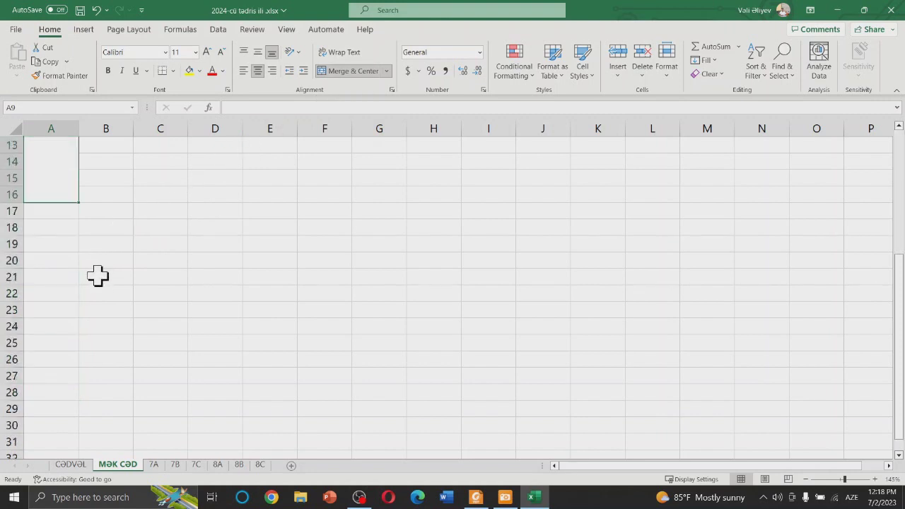
left_click(47, 211)
left_click_drag(47, 211, 49, 325)
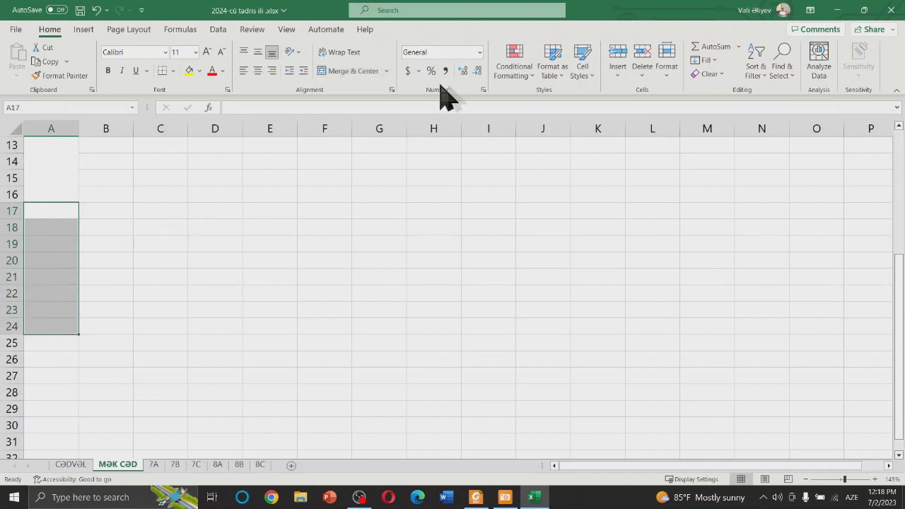
left_click(347, 72)
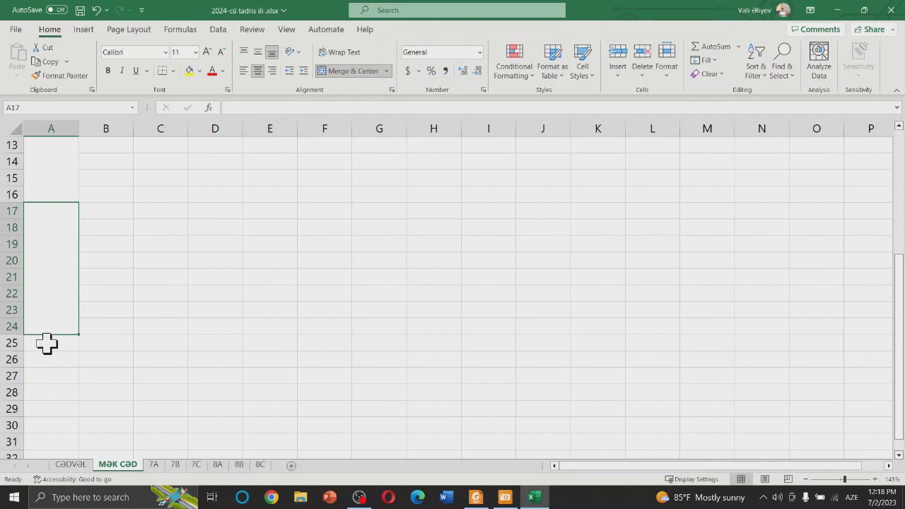
left_click(52, 341)
left_click_drag(52, 341, 59, 409)
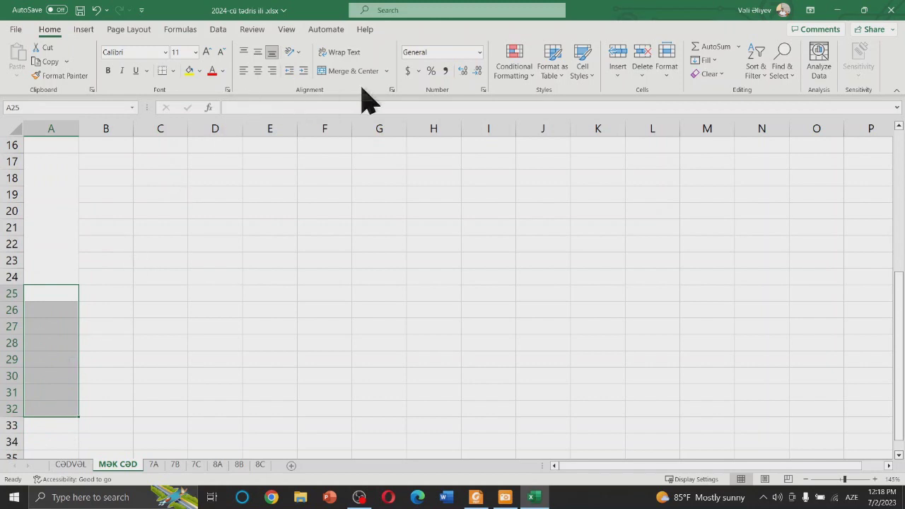
left_click(340, 71)
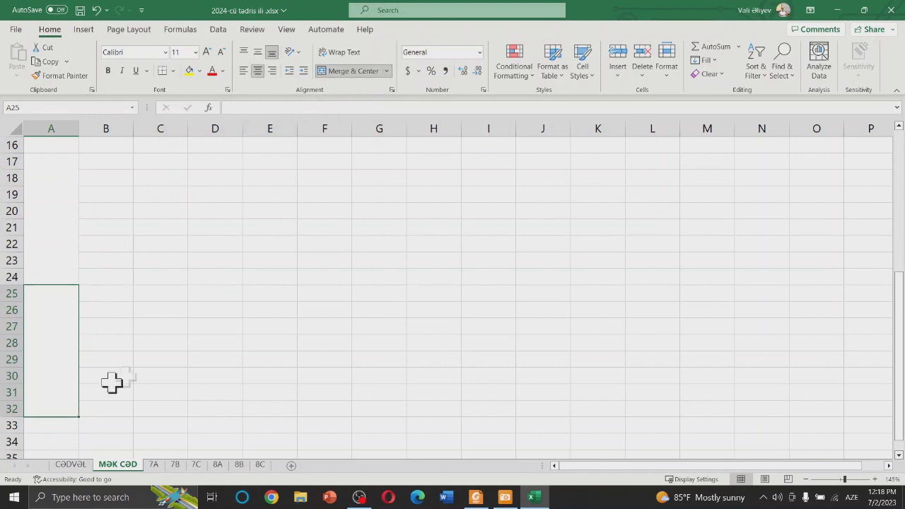
Merge and center the last two blocks, A33:A40 and A41:A48.
scroll(170, 320, "up", 1)
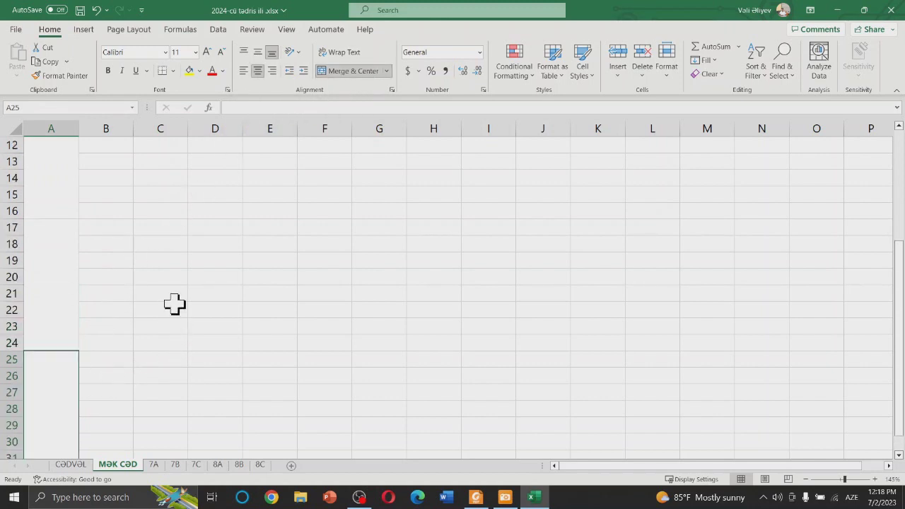
scroll(175, 303, "up", 3)
scroll(176, 298, "down", 4)
scroll(177, 298, "down", 2)
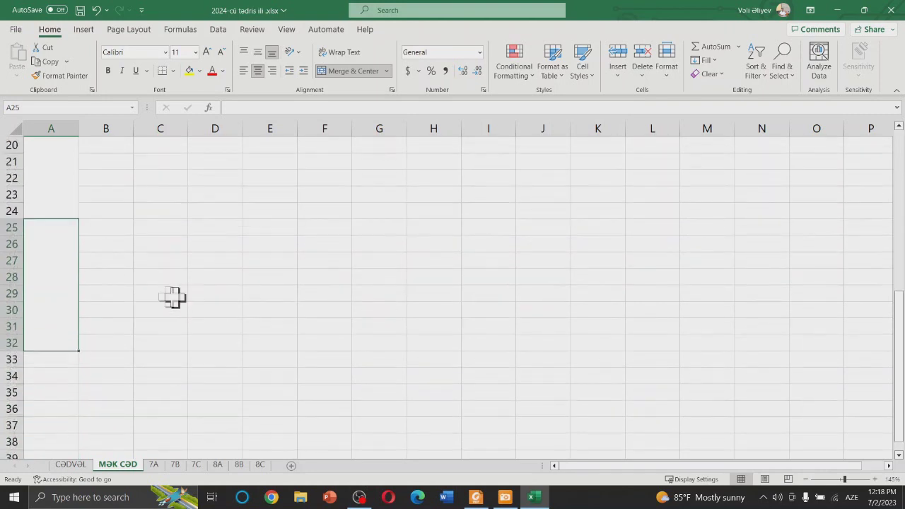
left_click(59, 364)
scroll(62, 363, "down", 2)
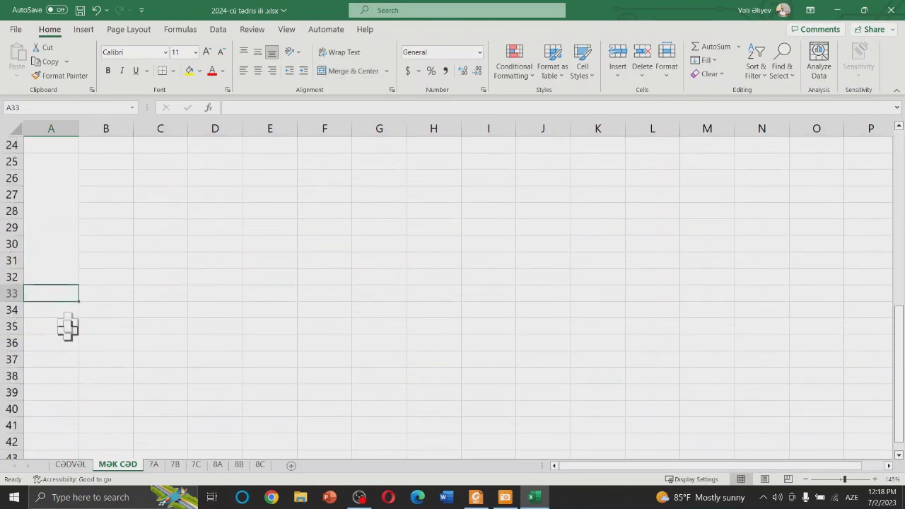
mouse_move(67, 297)
left_mouse_down()
mouse_move(59, 418)
mouse_move(60, 409)
left_mouse_up()
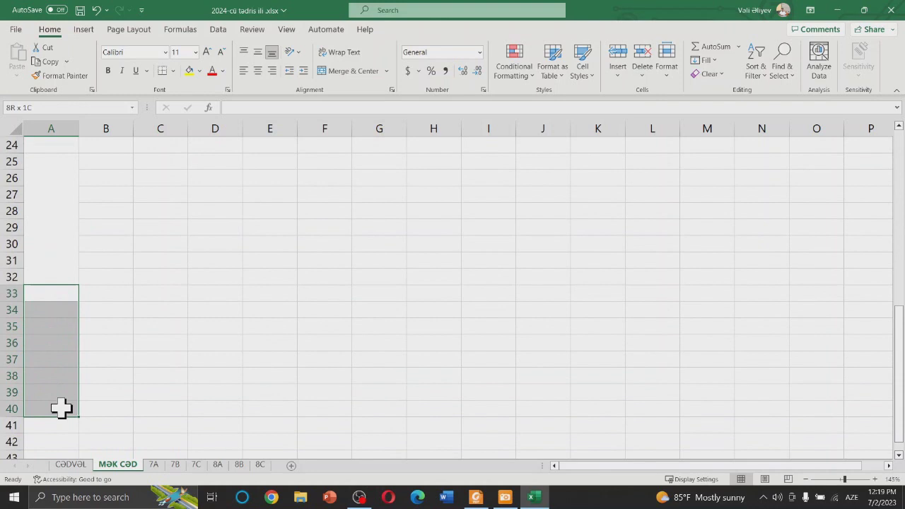
left_click(352, 70)
scroll(70, 354, "down", 4)
scroll(77, 297, "down", 2)
left_click_drag(37, 226, 65, 317)
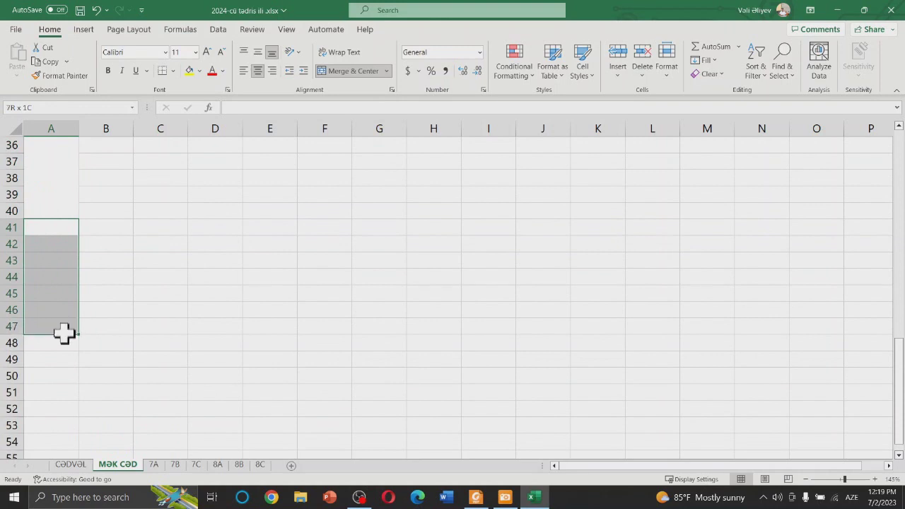
left_click_drag(65, 317, 65, 339)
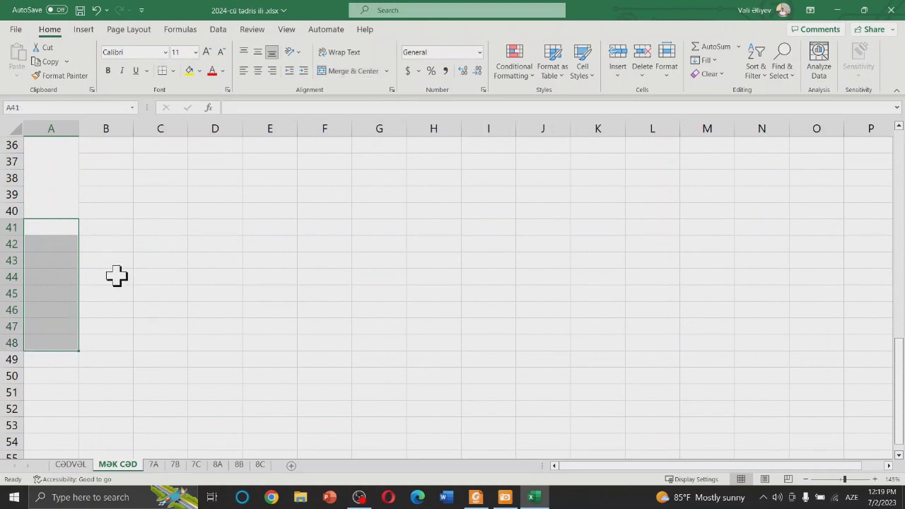
left_click(341, 71)
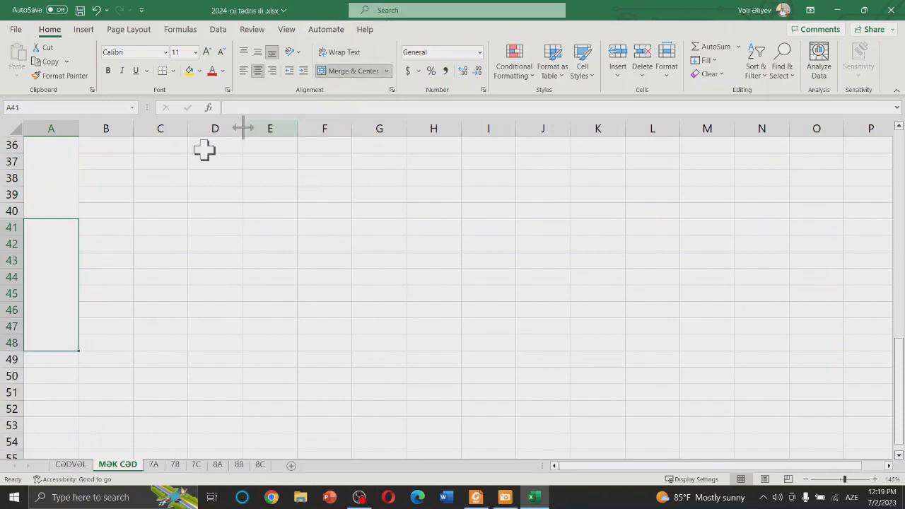
left_click(87, 290)
scroll(168, 281, "up", 4)
scroll(170, 280, "down", 3)
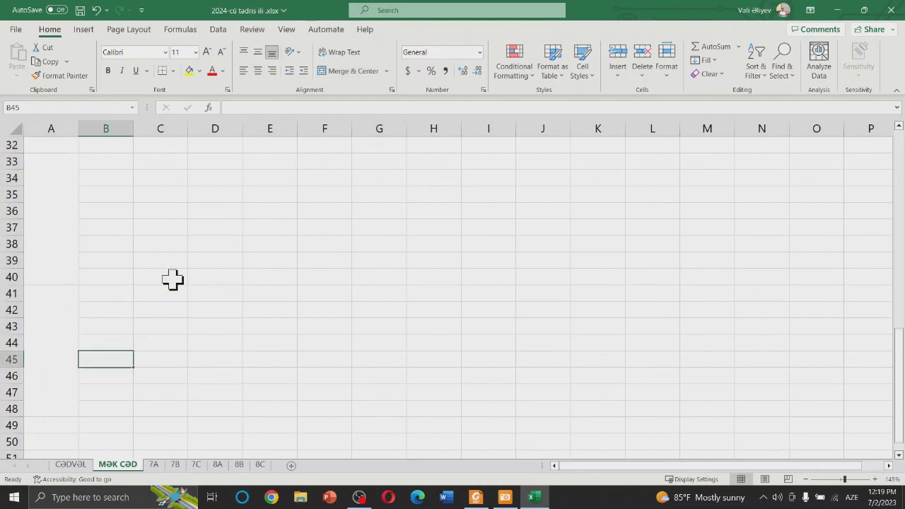
scroll(173, 279, "up", 10)
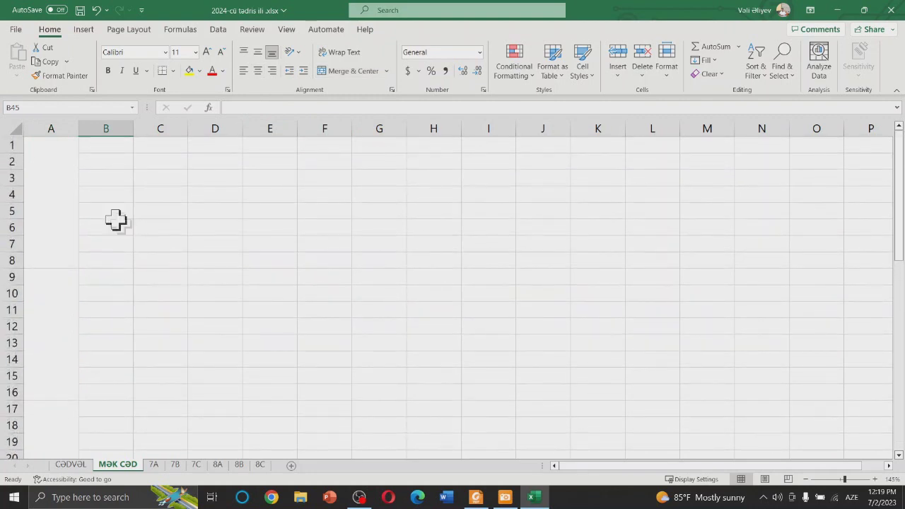
scroll(106, 206, "down", 3, "ctrl")
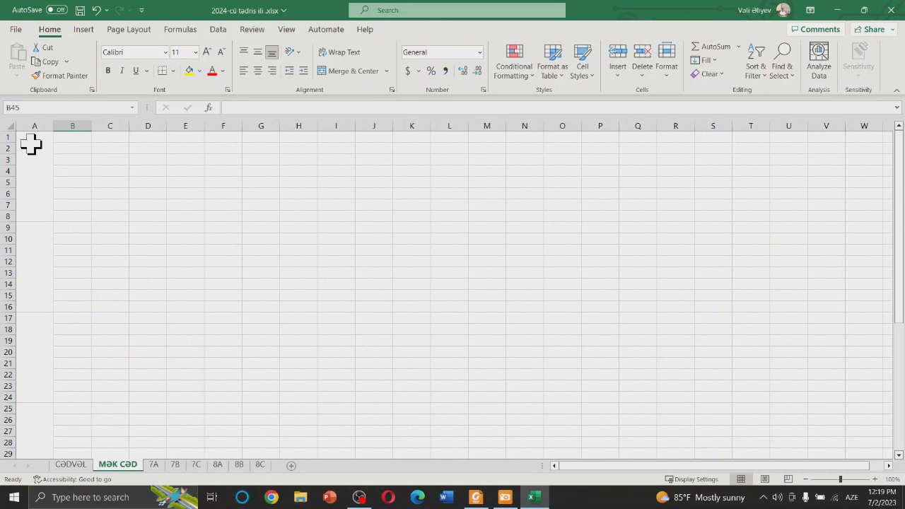
Select column A down to row 40, bold it, then clear the range.
left_click_drag(31, 145, 25, 418)
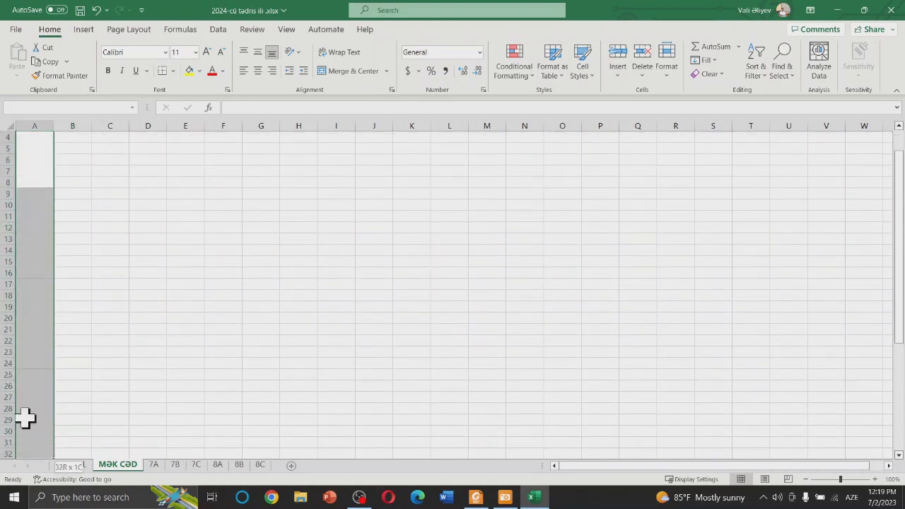
mouse_move(26, 418)
left_mouse_down()
mouse_move(23, 459)
mouse_move(47, 397)
left_mouse_up()
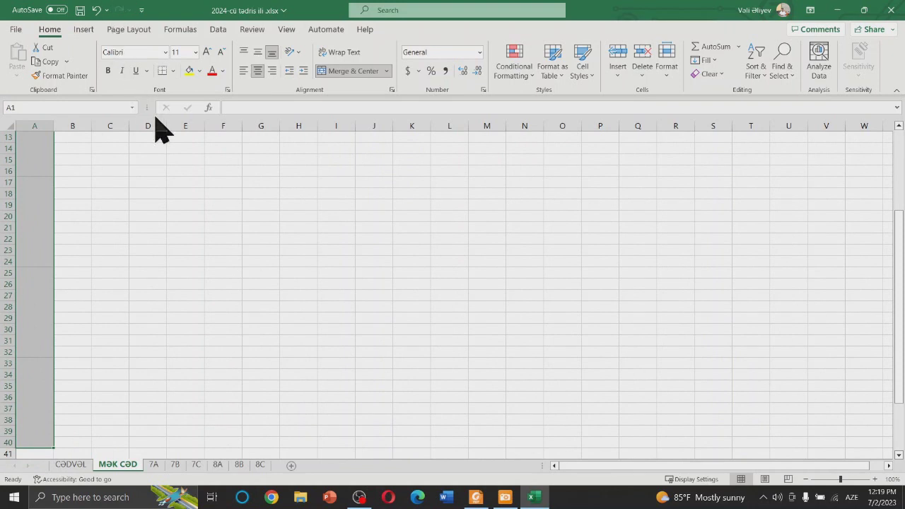
left_click(108, 71)
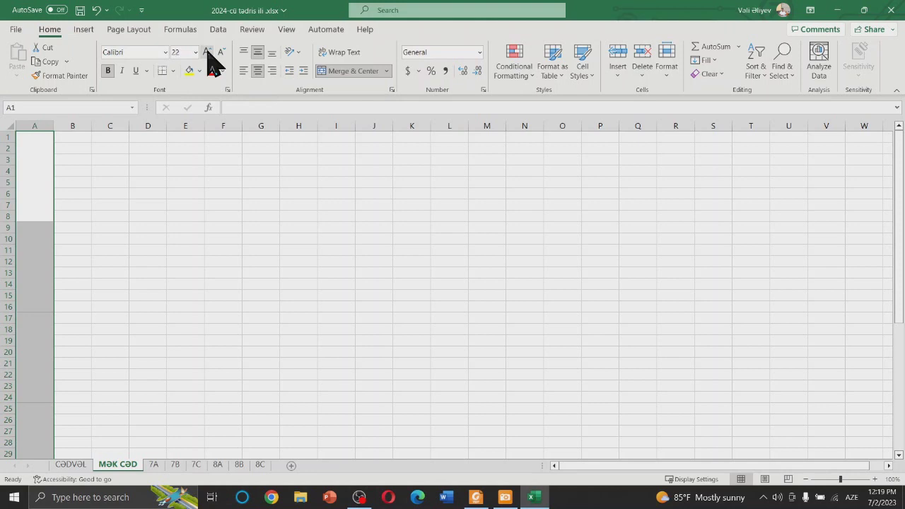
left_click(101, 160)
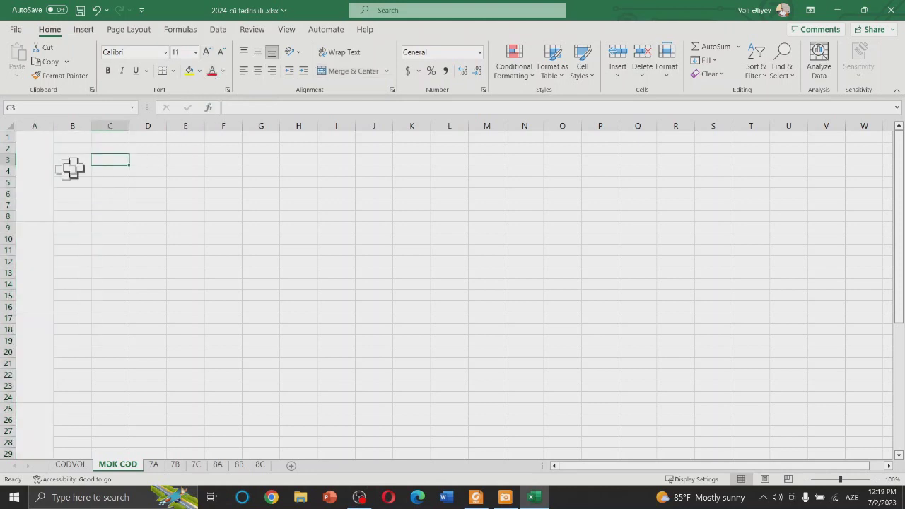
Enter the period labels I through IV in the merged column A blocks.
left_click(47, 183)
double_click(33, 177)
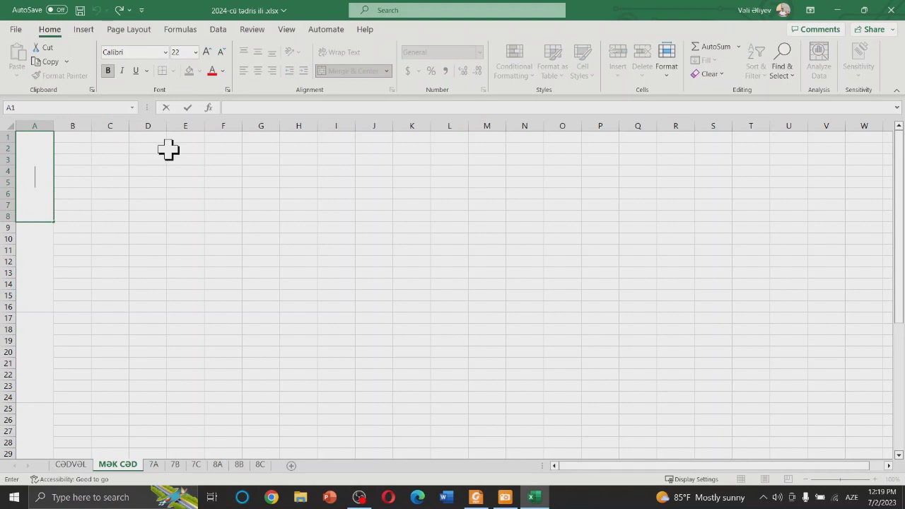
type("I")
key("Return")
type("II")
key("Return")
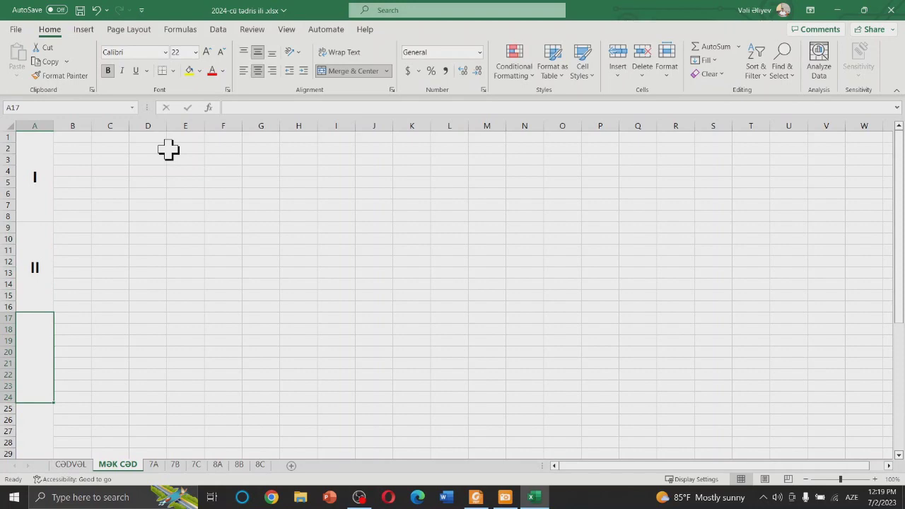
type("III")
key("Return")
type("IV")
key("Return")
Type V and VI into the next two merged blocks, A33 and A41.
type("V")
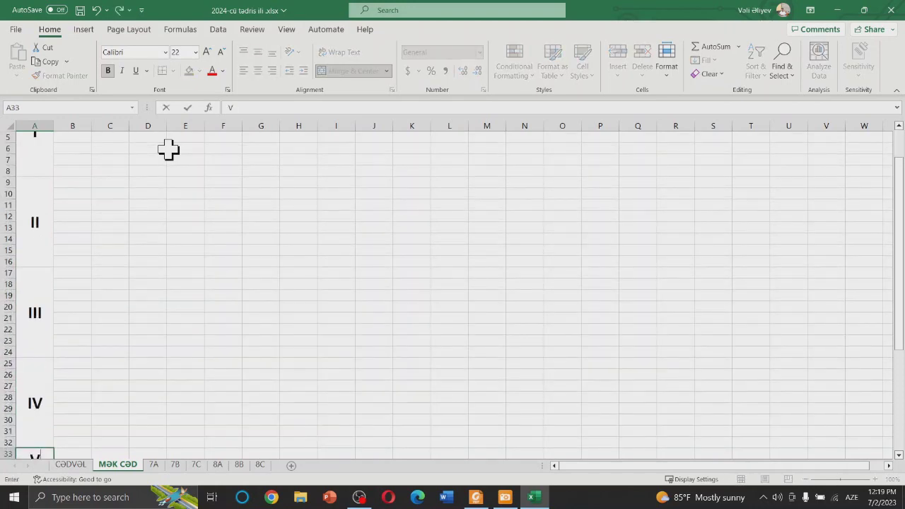
key("Return")
type("VI")
key("Return")
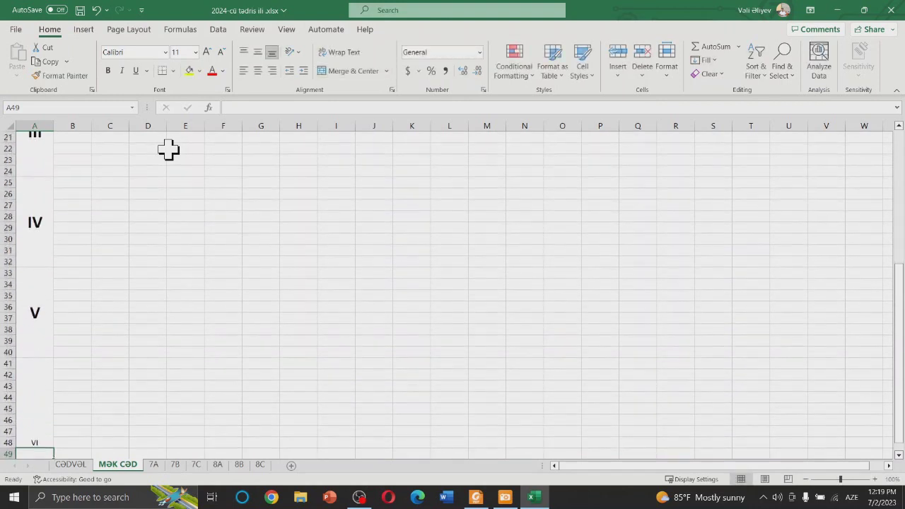
Middle-align the VI label, enlarge it to size 22 and make it bold.
left_click(17, 432)
left_click(258, 52)
left_click(206, 53)
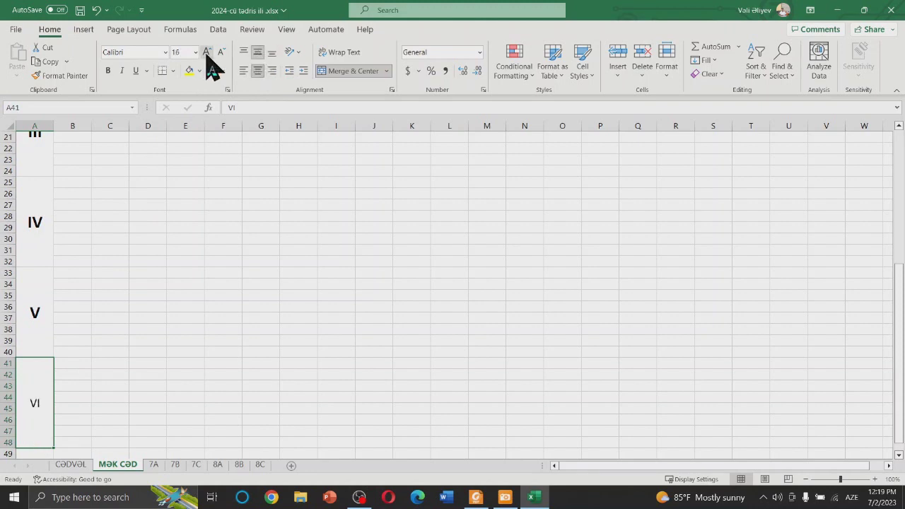
left_click(207, 52)
left_click(207, 52)
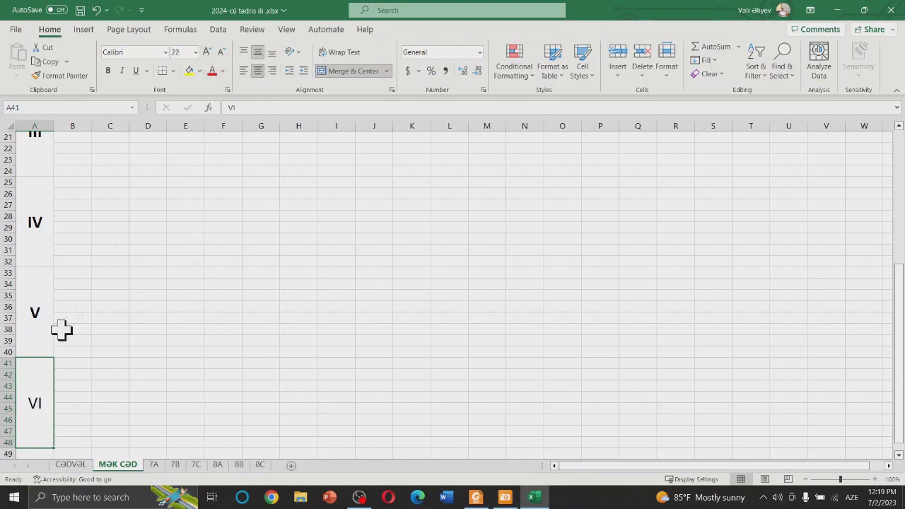
left_click(107, 71)
left_click(122, 327)
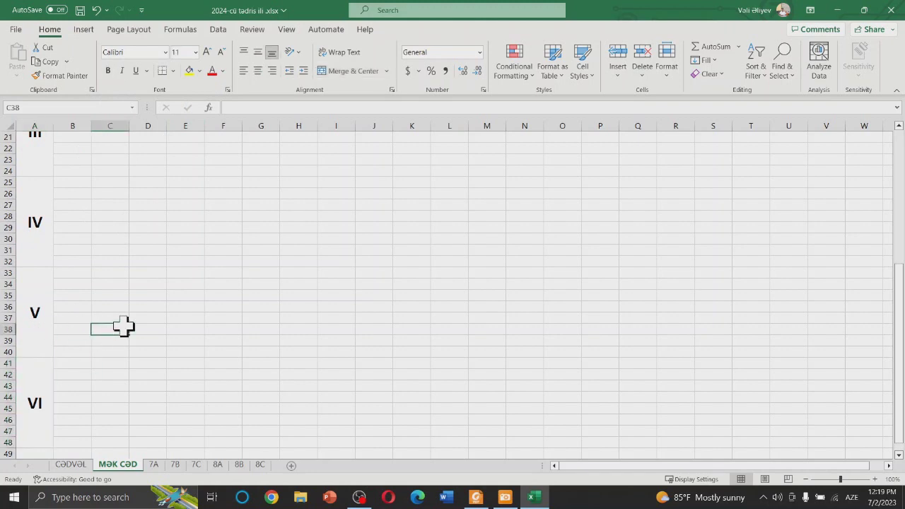
scroll(123, 327, "up", 4)
Insert a new empty row above row 1.
scroll(124, 327, "up", 3)
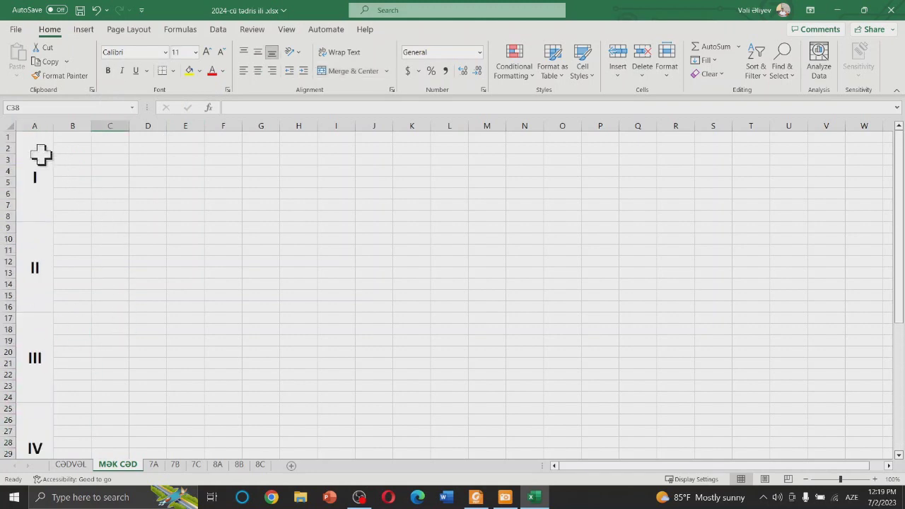
left_click(7, 135)
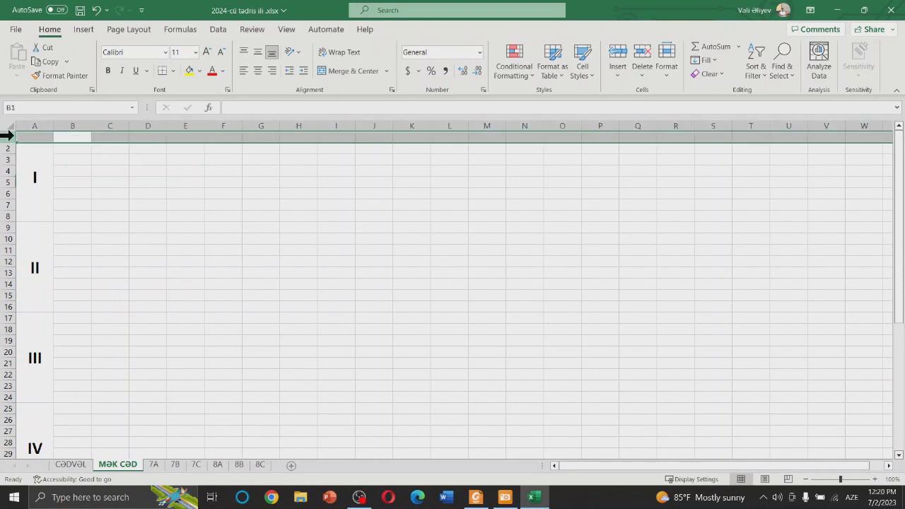
right_click(8, 138)
left_click(64, 256)
left_click(148, 216)
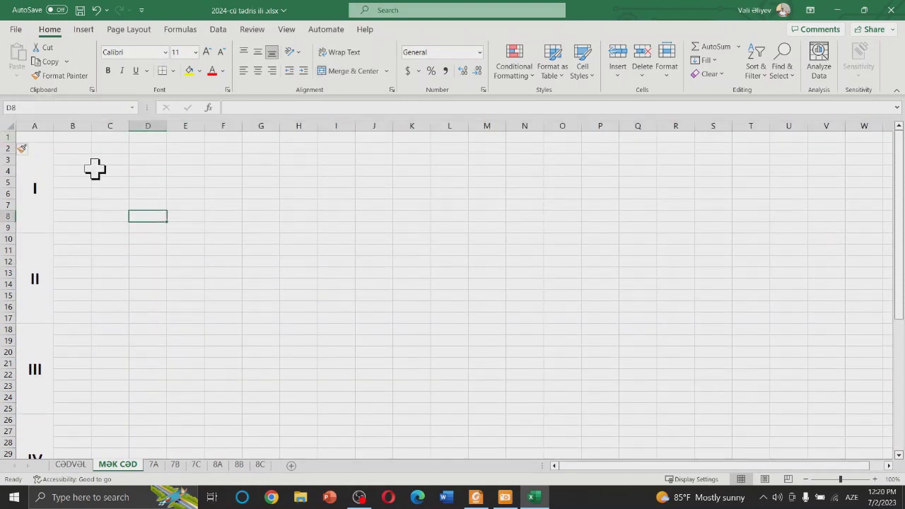
Enter the class names 6A, 6B and 7A in B1:D1.
left_click(75, 136)
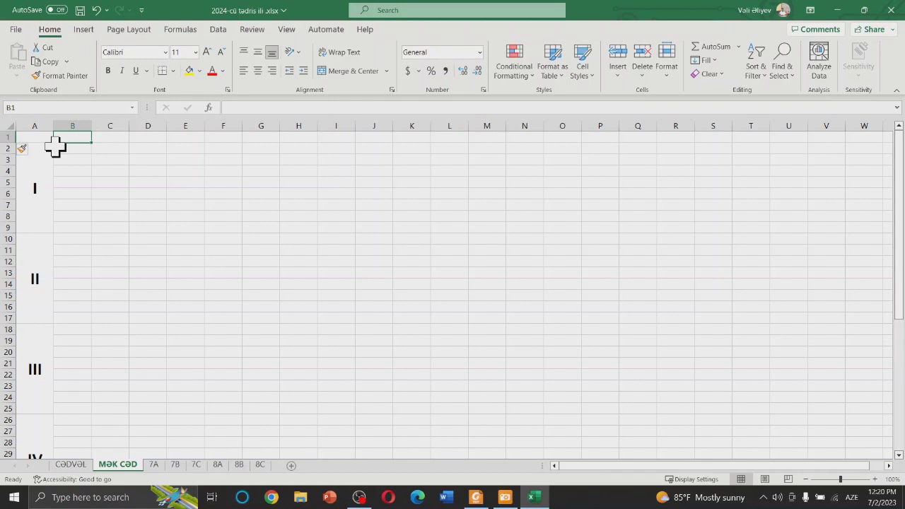
type("6A")
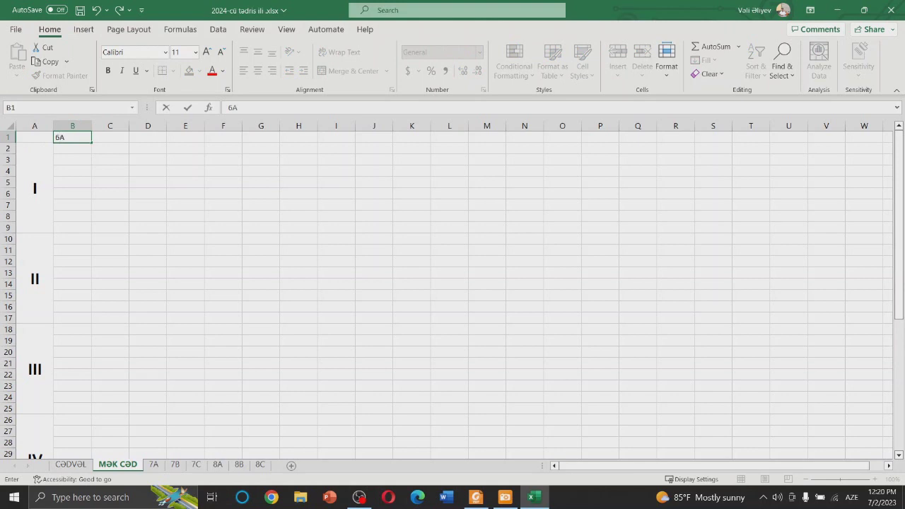
key("Tab")
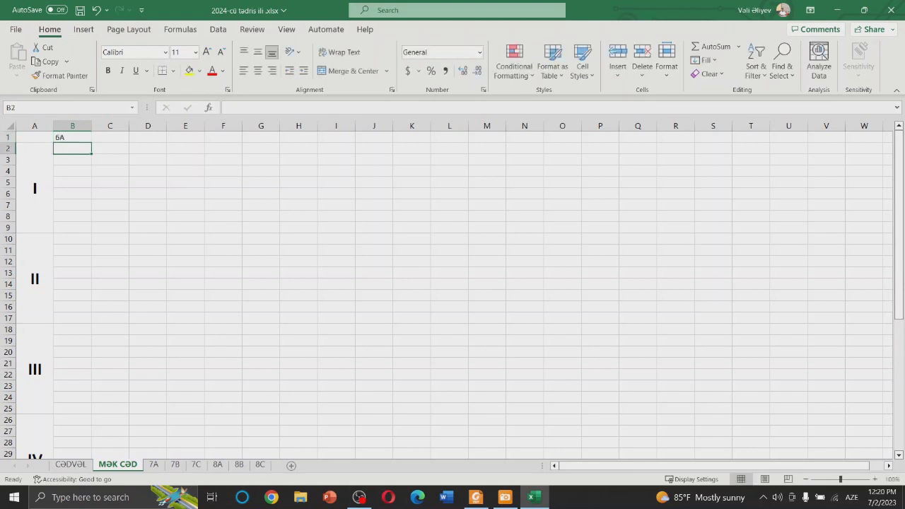
type("6B")
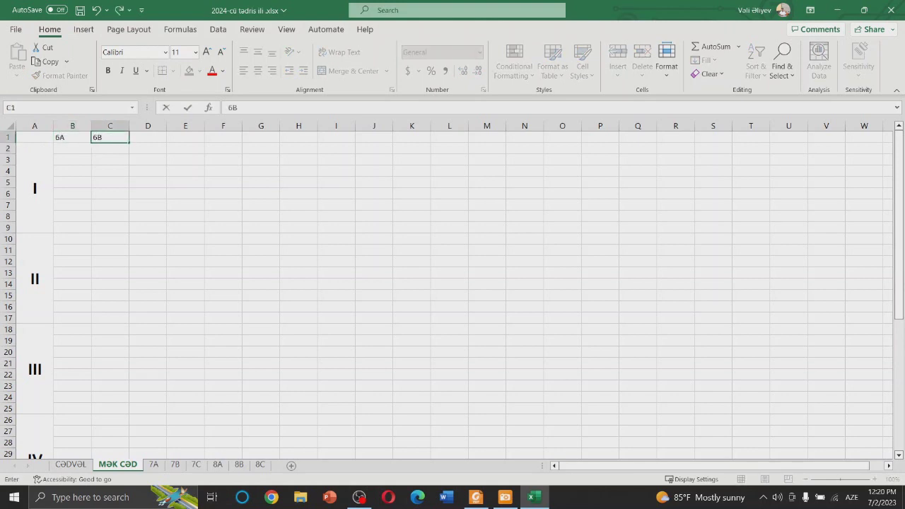
key("Tab")
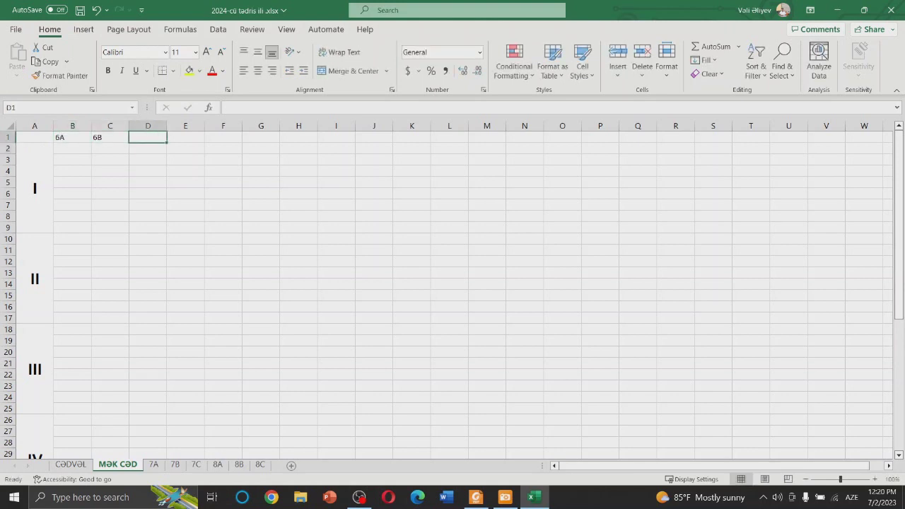
type("7A")
key("Return")
Enter 7B in E1 and 7C in F1, then select row 1.
key("Tab")
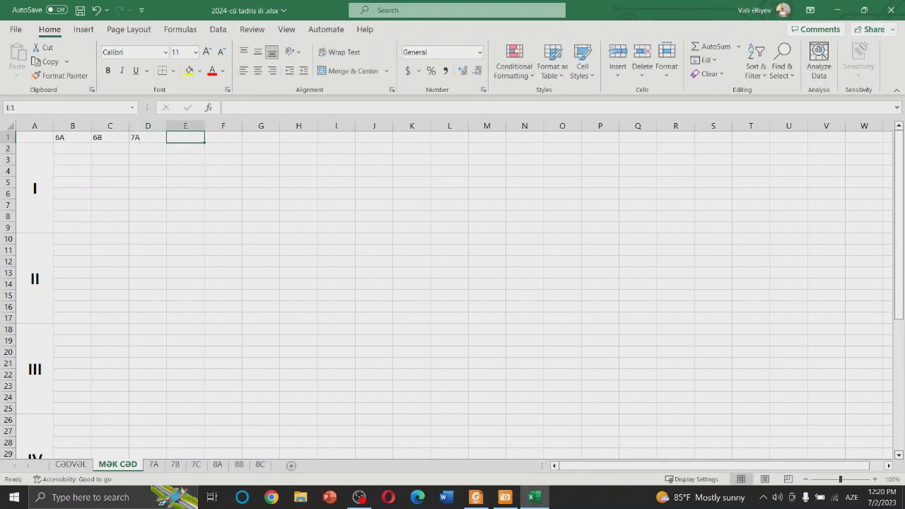
type("7B")
key("ctrl+Return")
left_click(223, 147)
left_click(222, 137)
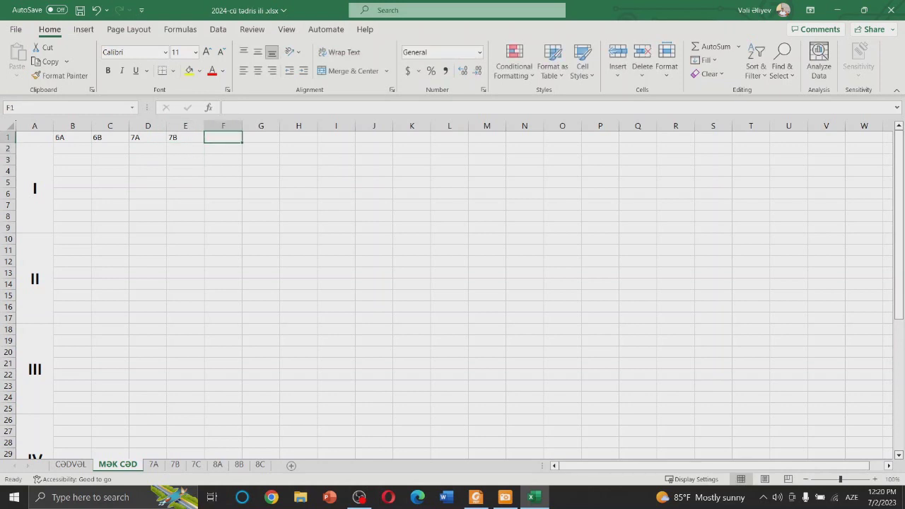
type("7C")
key("Return")
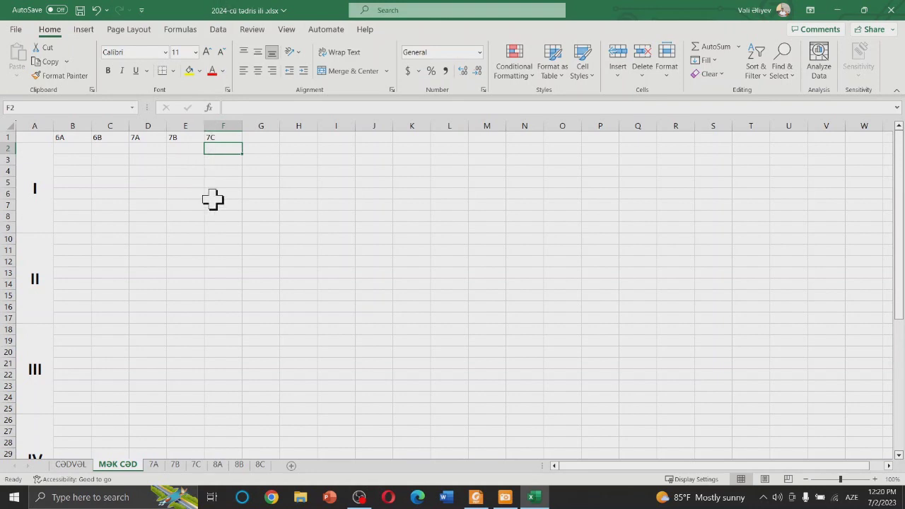
left_click(4, 137)
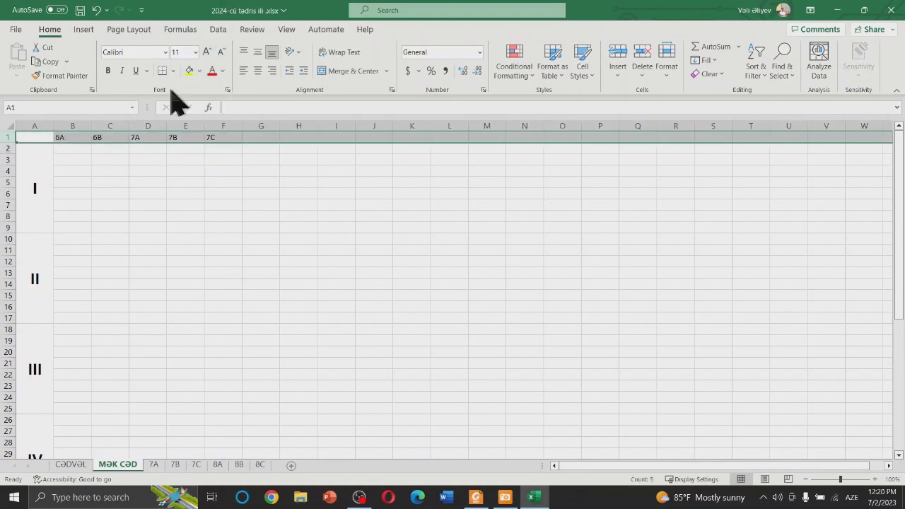
Centre the 6A–7C headers horizontally and vertically, enlarge them to 14 pt and bold them.
left_click(257, 71)
left_click(257, 53)
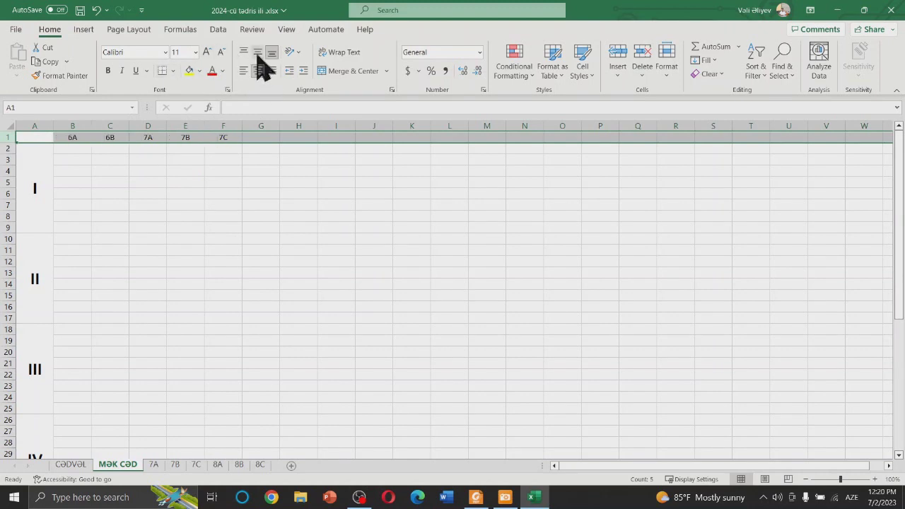
left_click(207, 54)
left_click(207, 54)
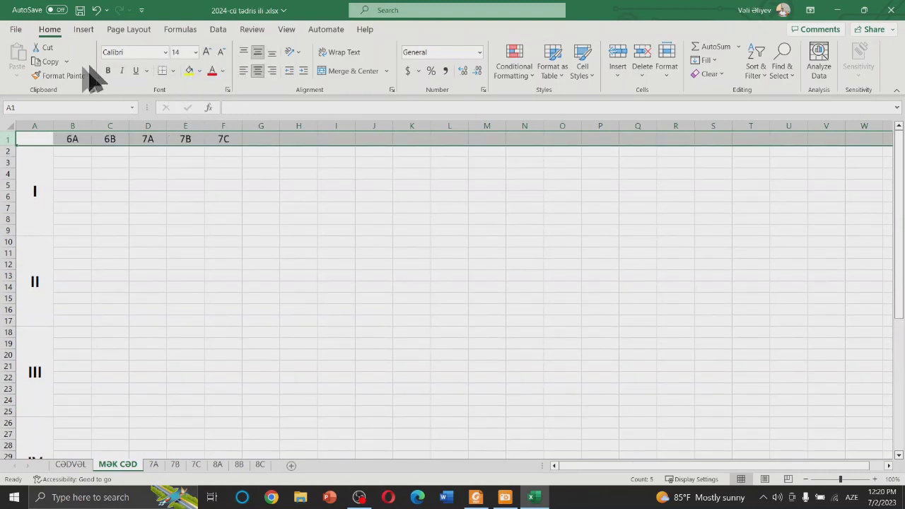
left_click(107, 71)
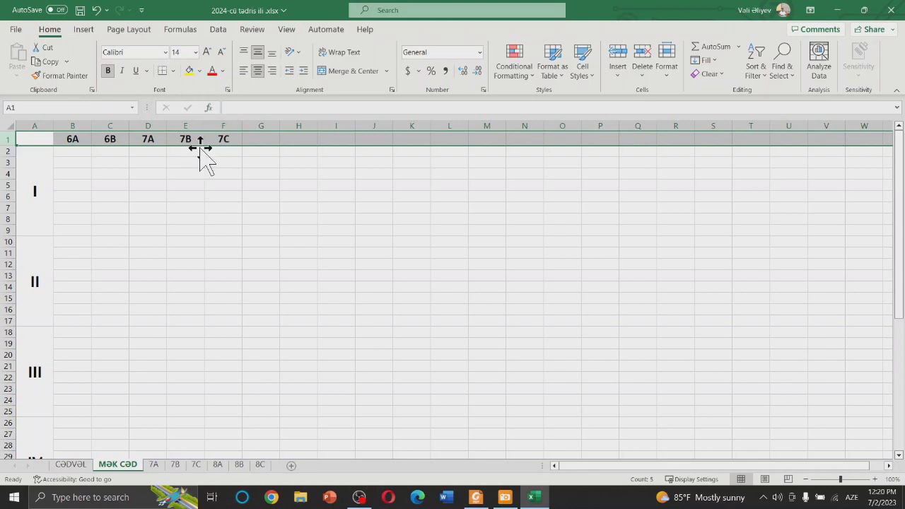
left_click(95, 178)
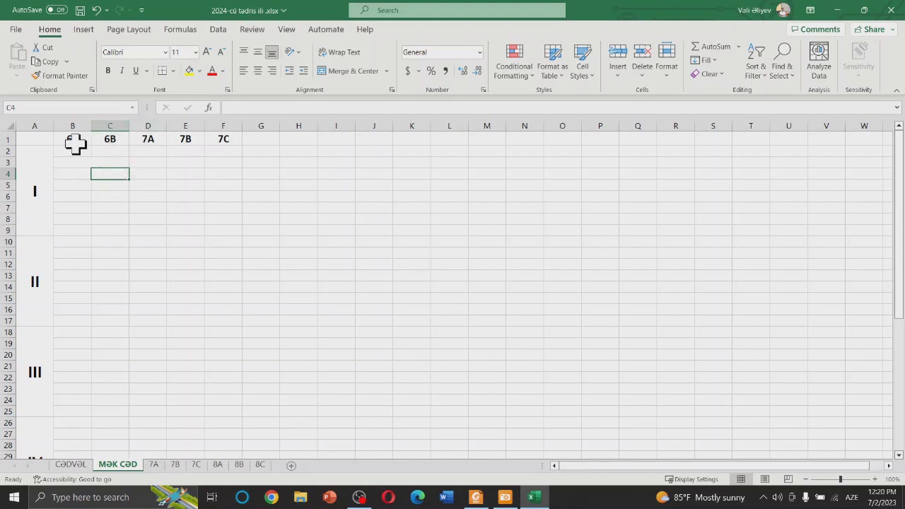
Copy the B1:F1 class names and paste them into G1, L1 and Q1.
left_click_drag(76, 143, 216, 139)
key("ctrl+c")
left_click(265, 141)
key("ctrl+v")
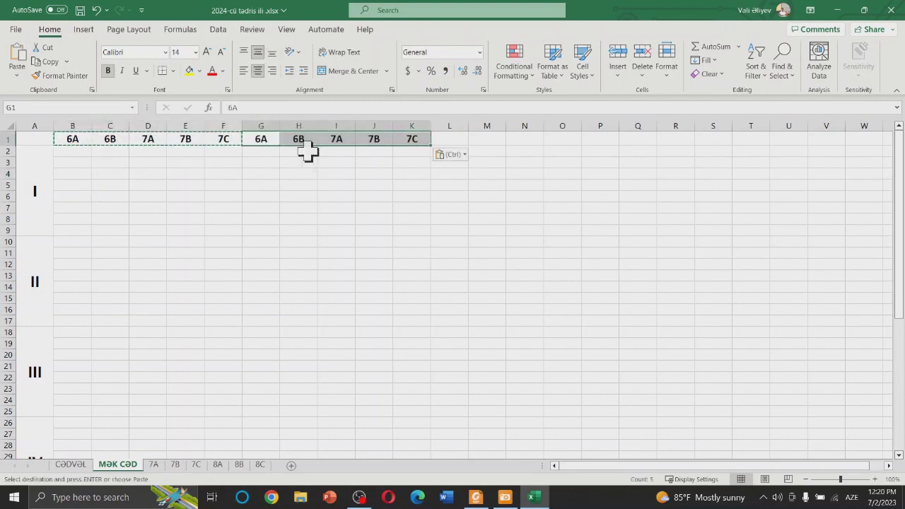
left_click(452, 140)
key("ctrl+v")
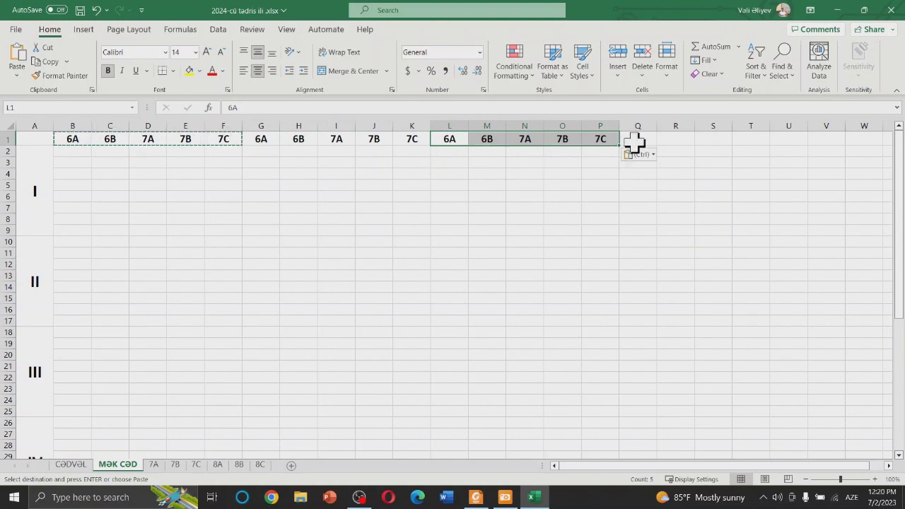
left_click(634, 142)
key("ctrl+v")
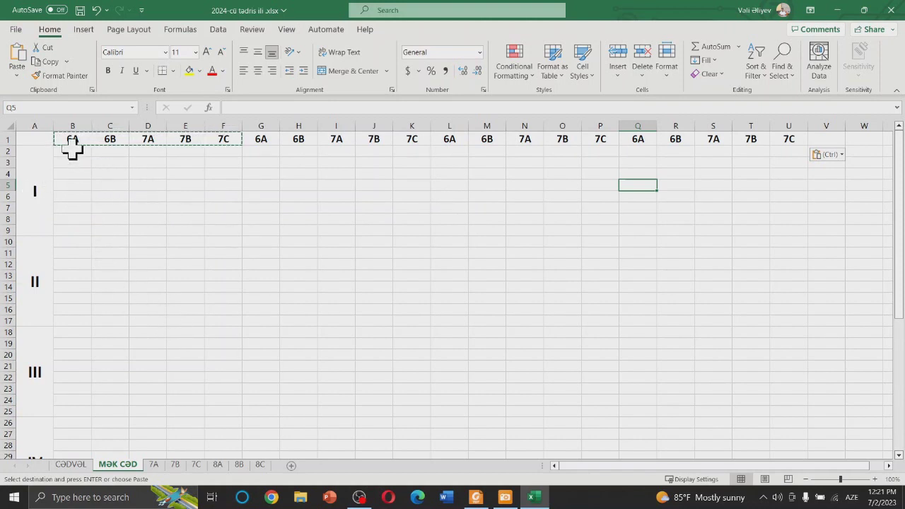
key("Escape")
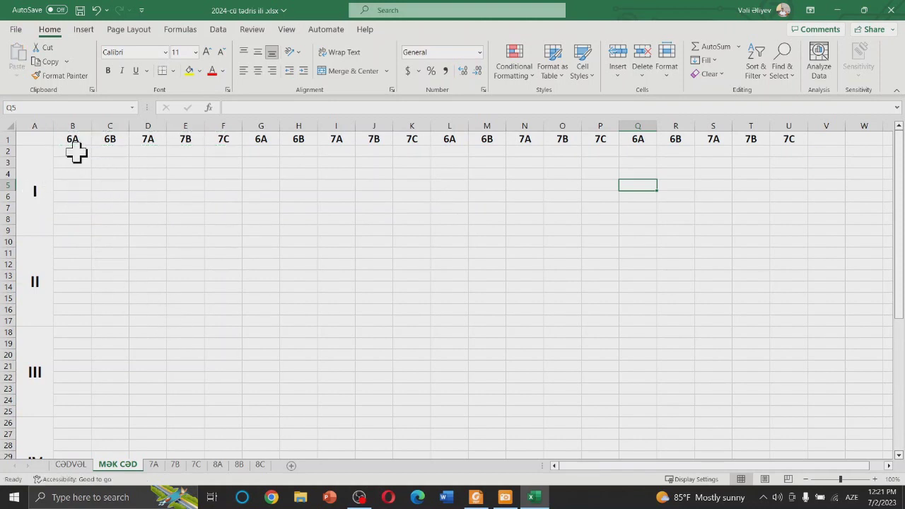
Apply an Outside Borders outline to the 6A period I cells B2:B9.
left_click_drag(77, 152, 72, 230)
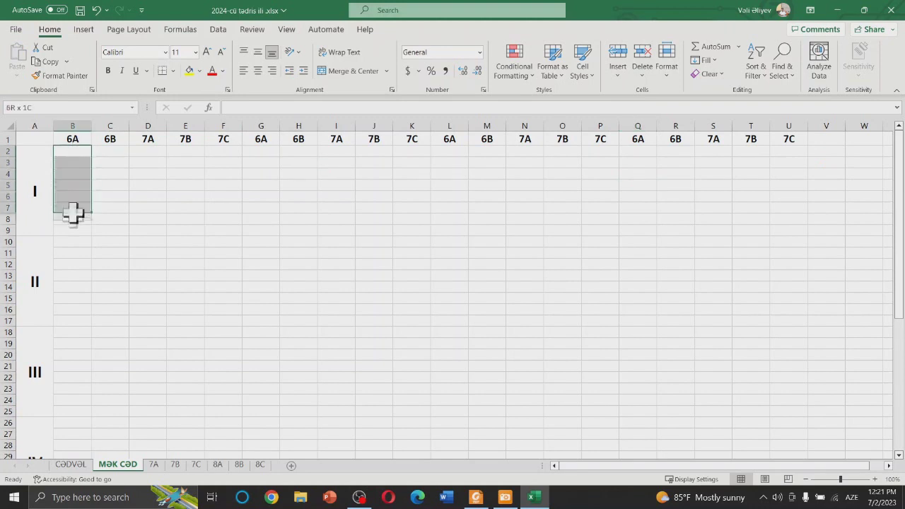
left_click(174, 71)
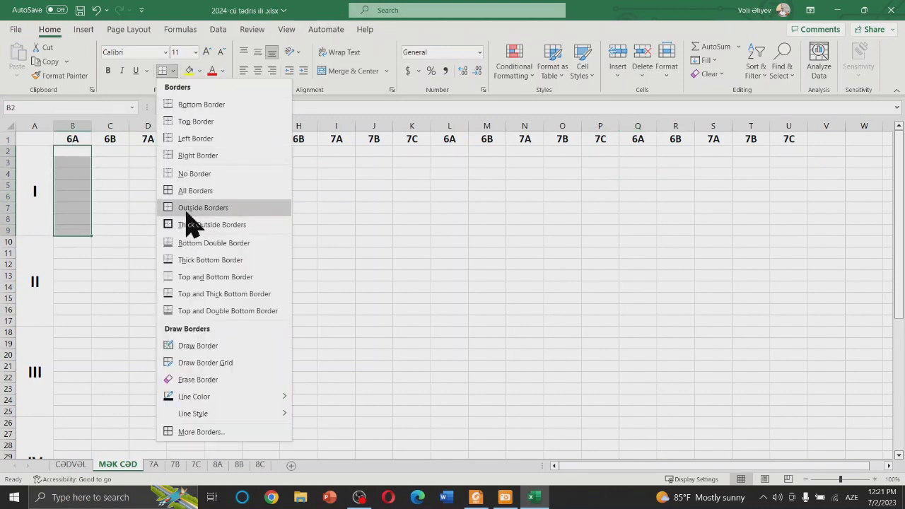
left_click(185, 212)
left_click(150, 211)
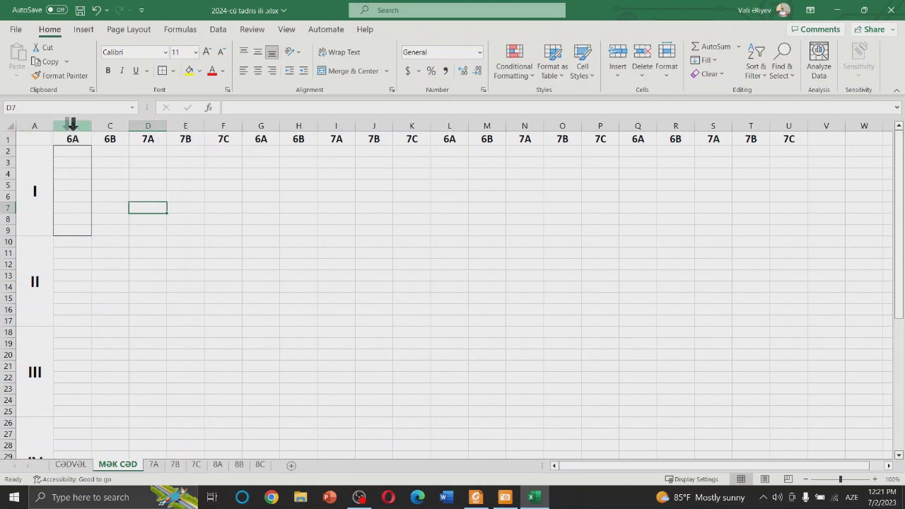
left_click(73, 124)
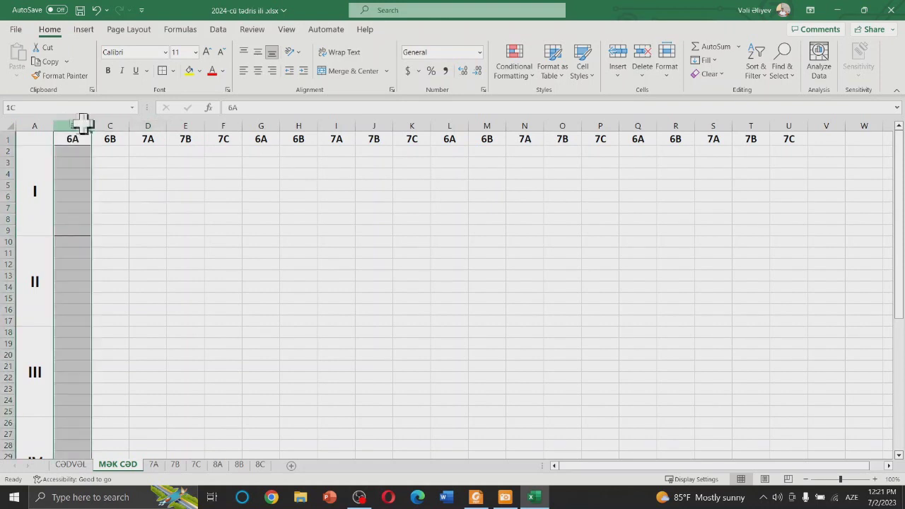
Widen column A after briefly selecting class columns B through U.
mouse_move(83, 125)
left_mouse_down()
mouse_move(785, 138)
mouse_move(814, 121)
left_mouse_up()
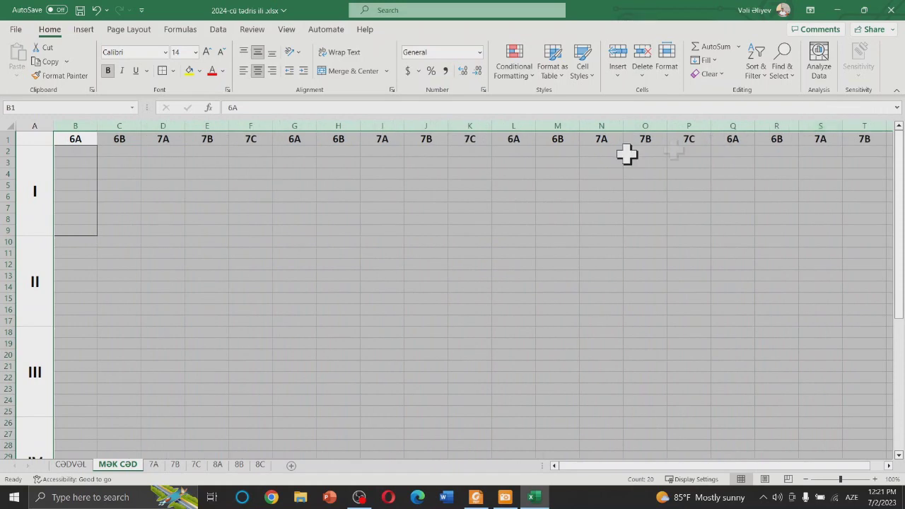
left_click(106, 164)
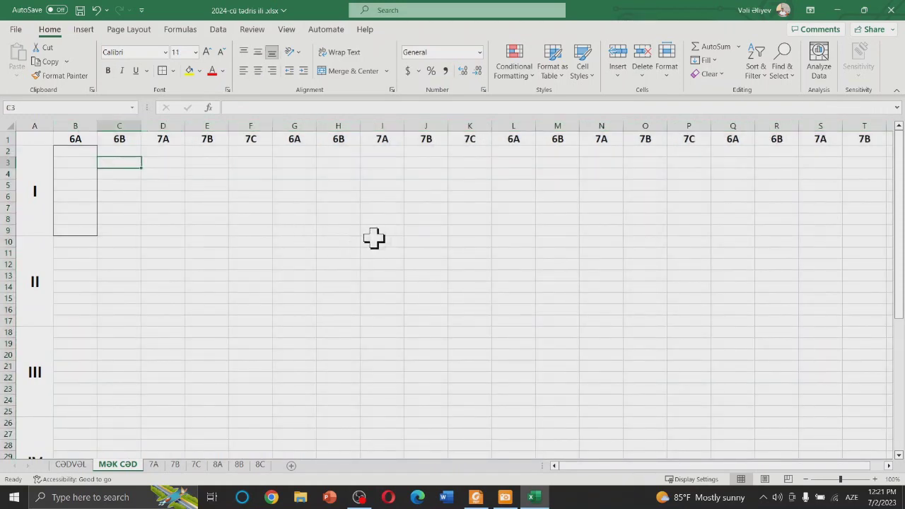
left_click_drag(51, 126, 77, 126)
left_click(142, 243)
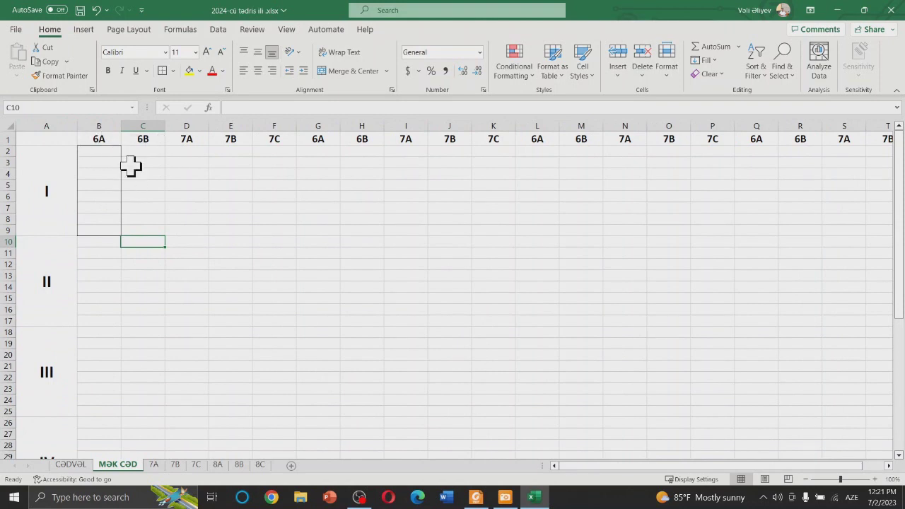
scroll(119, 184, "down", 3)
scroll(119, 186, "up", 3)
Outline blocks B10:B17 and B18:B25 with outside borders.
left_click(103, 245)
left_click_drag(104, 245, 106, 322)
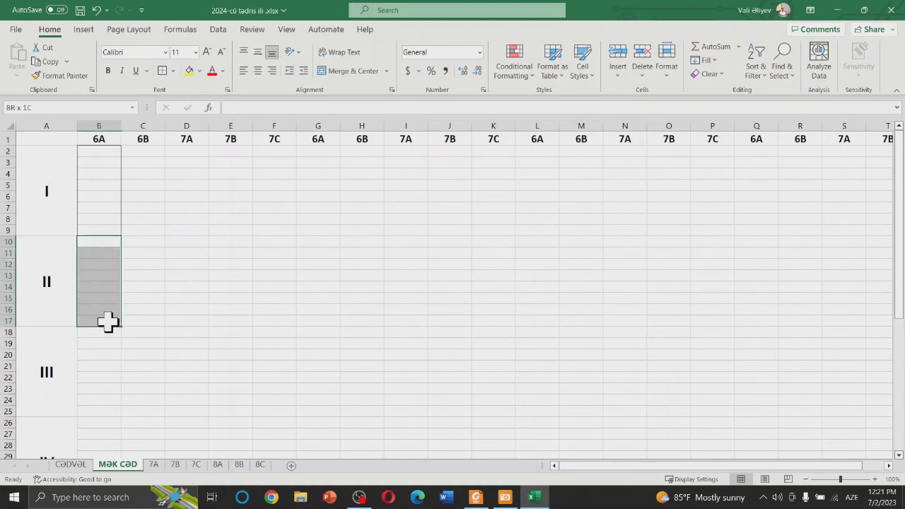
left_click(162, 70)
scroll(126, 303, "down", 2)
left_click(127, 320)
left_click_drag(97, 285, 105, 366)
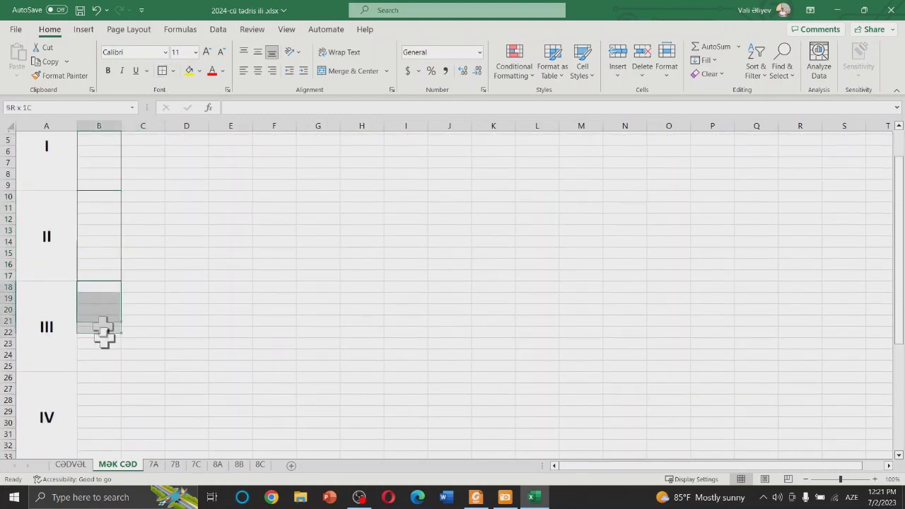
left_click(162, 70)
Outline the remaining column B blocks down to B42:B49 with outside borders.
scroll(174, 259, "down", 3)
left_click_drag(99, 287, 103, 366)
left_click(160, 72)
scroll(169, 311, "down", 3)
left_click_drag(93, 289, 99, 370)
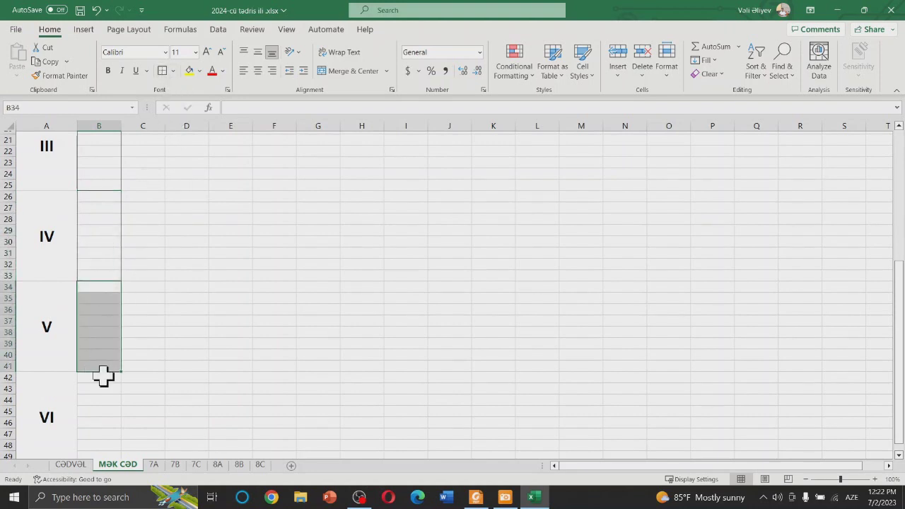
scroll(104, 377, "down", 2)
left_click_drag(95, 332, 97, 412)
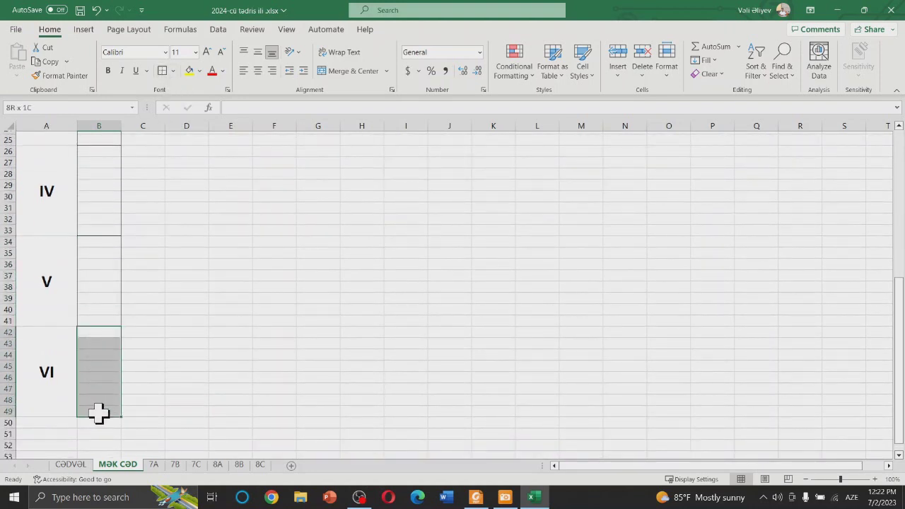
left_click(162, 71)
left_click(182, 377)
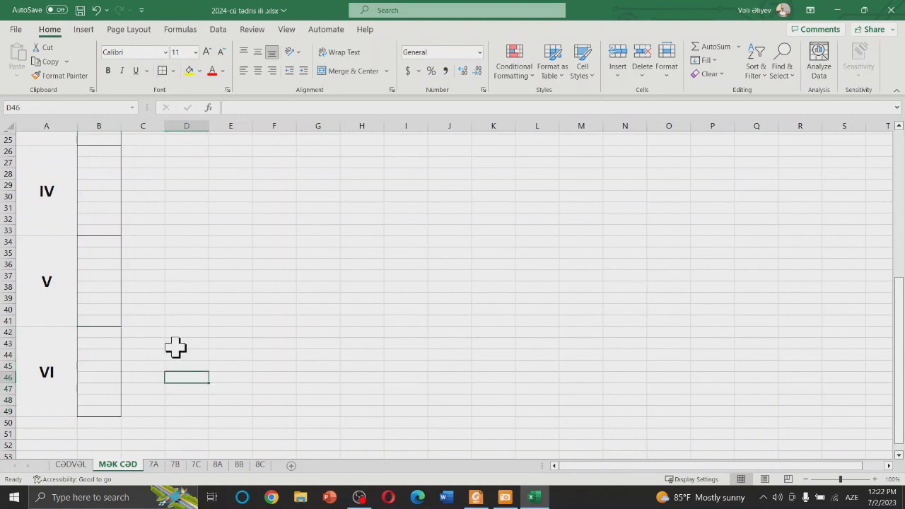
Type Ana dili, Riyaziyyat, İngilis dili and Kimya into A50:A53, then select them.
scroll(170, 319, "down", 4)
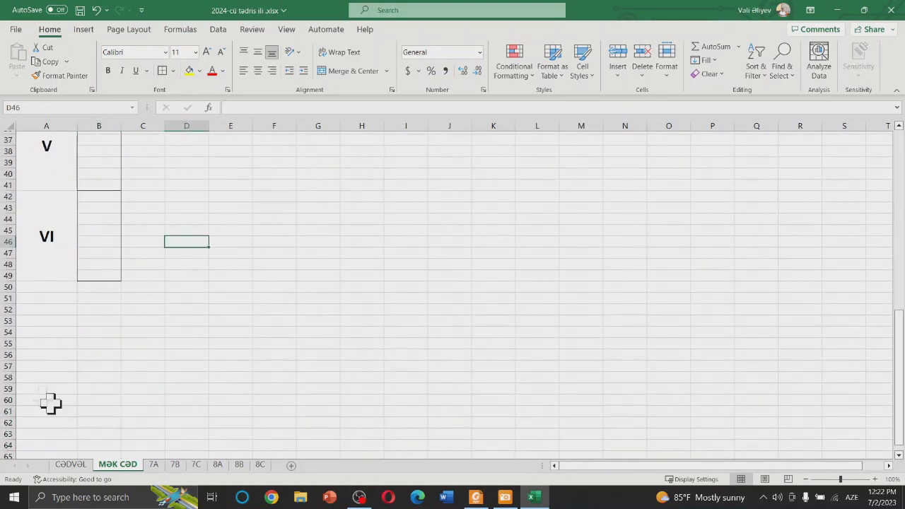
left_click(48, 288)
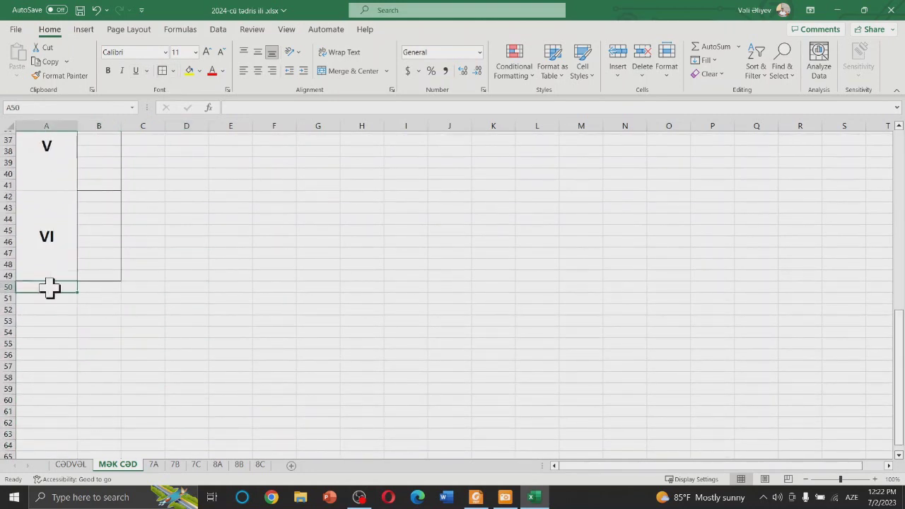
scroll(28, 289, "up", 3, "ctrl")
scroll(35, 294, "down", 3)
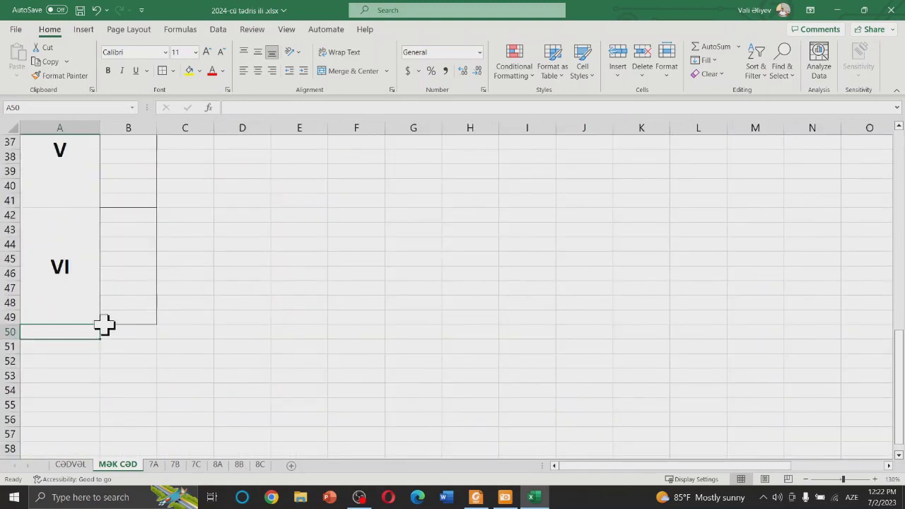
type("Ana dili")
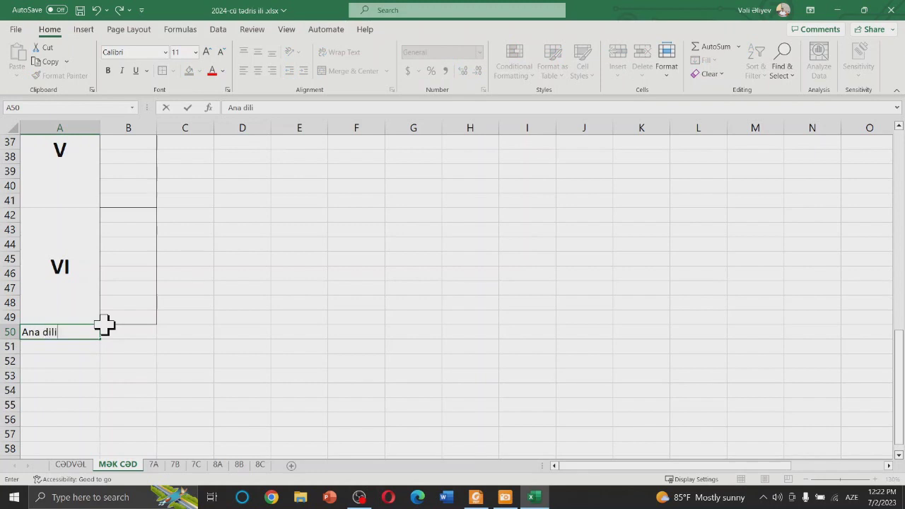
key("Return")
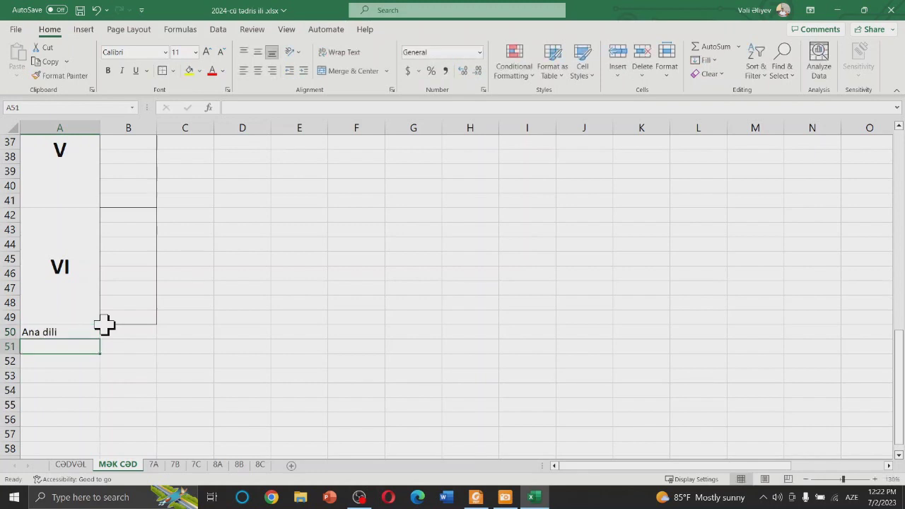
type("Riyaziyyat")
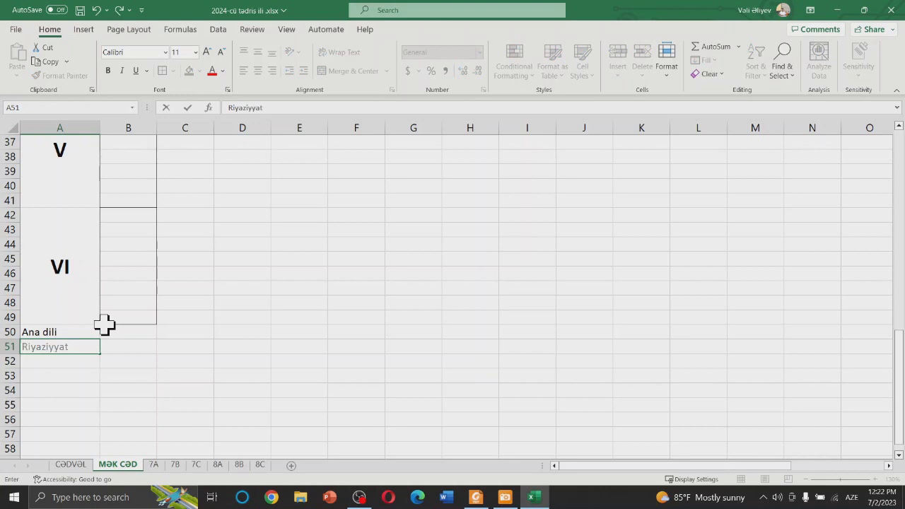
key("Return")
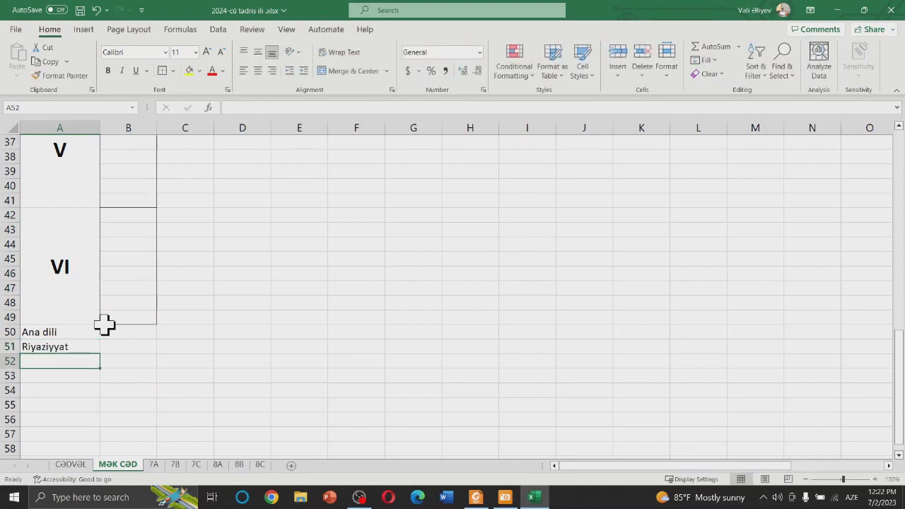
type("İngilis dili")
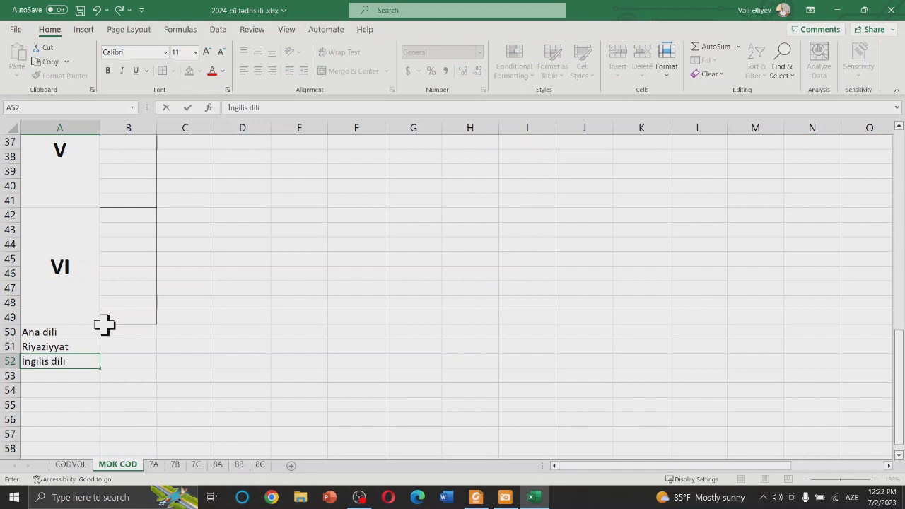
key("Return")
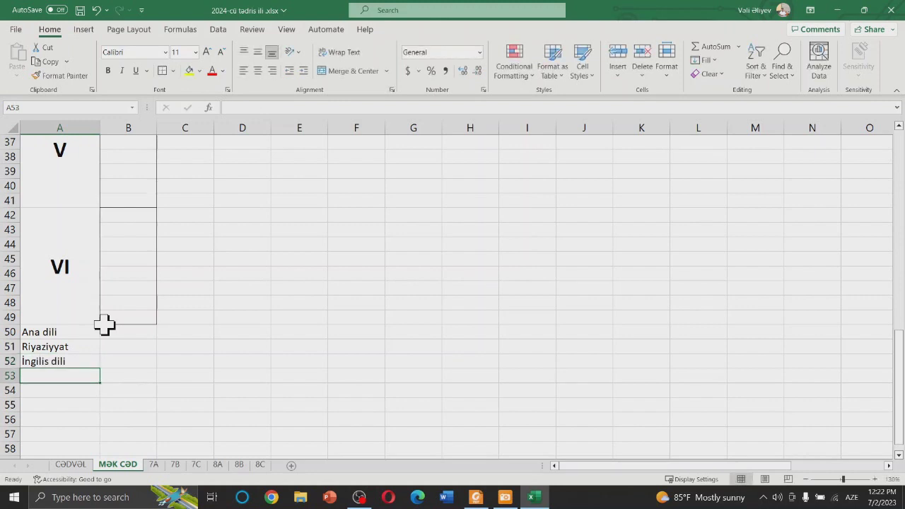
type("Kimy")
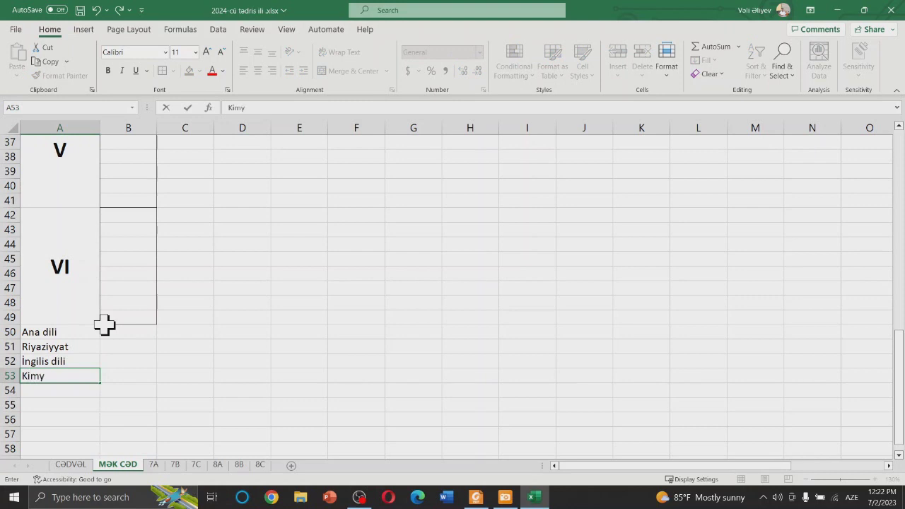
type("a")
key("Return")
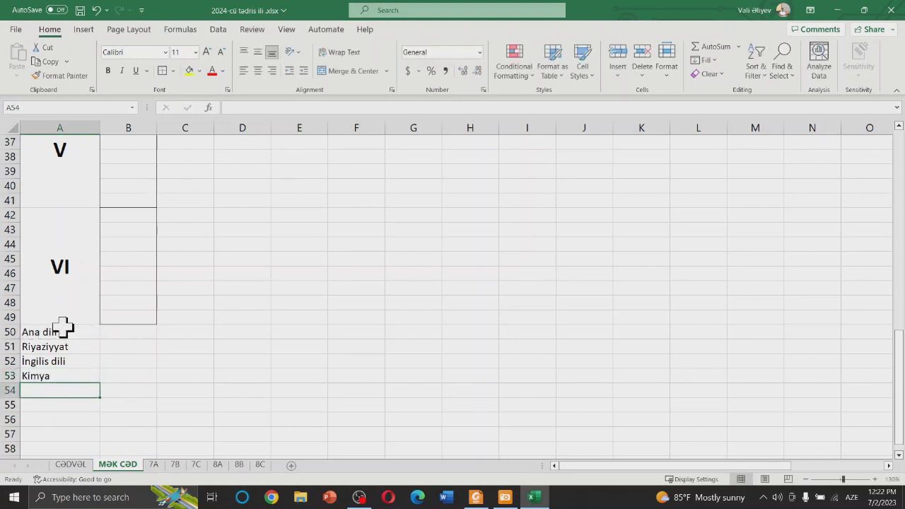
left_click_drag(63, 327, 61, 373)
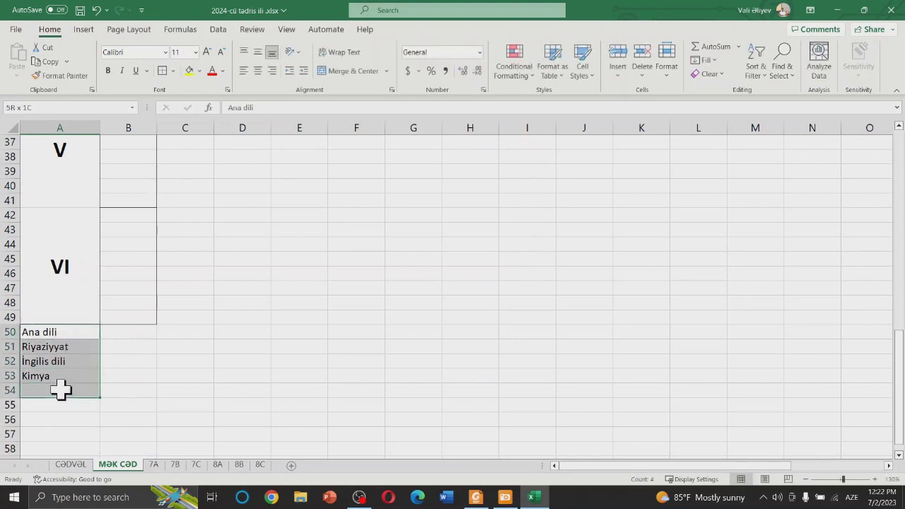
Bold the subject names, then insert and undo a blank row at row 50.
left_click(112, 73)
left_click(140, 349)
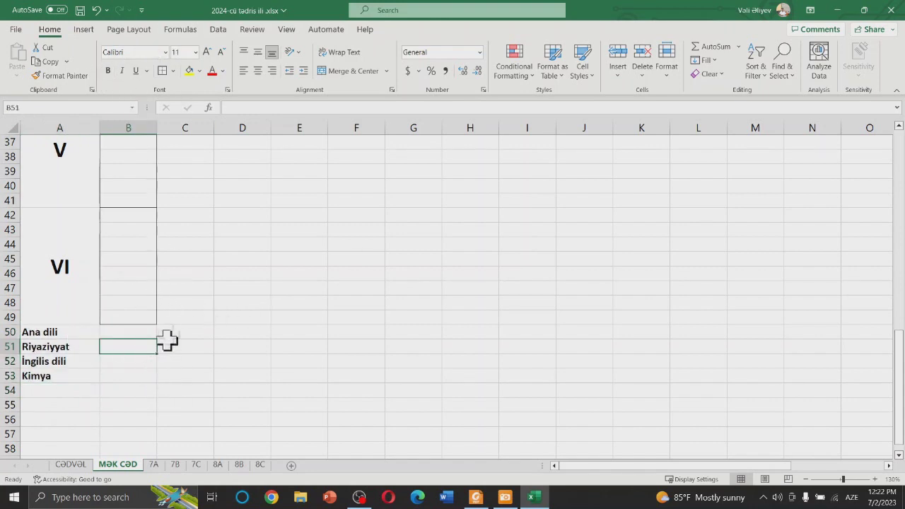
right_click(4, 332)
left_click(44, 223)
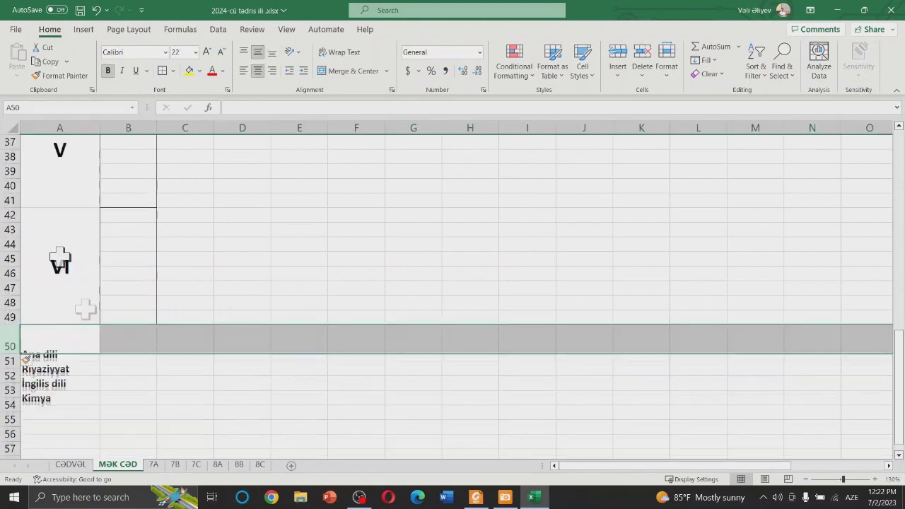
key("ctrl+z")
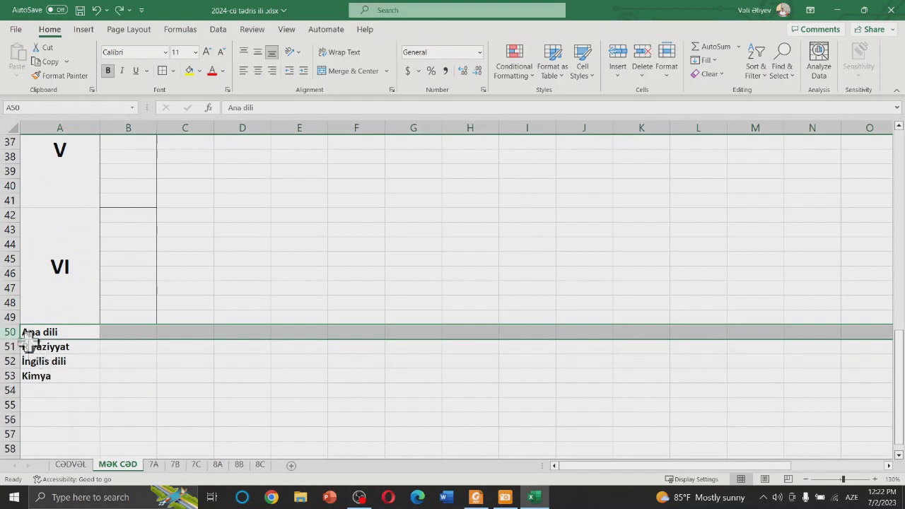
Insert a blank row above Riyaziyyat at row 51.
left_click(10, 347)
right_click(11, 347)
left_click(45, 232)
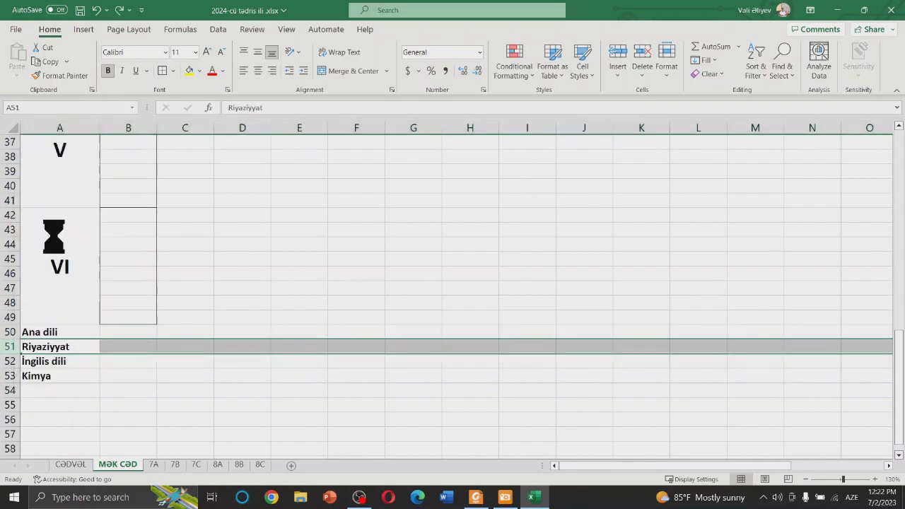
left_click(145, 360)
Move Ana dili down into A51, leaving A50 empty.
left_click(75, 335)
key("ctrl+c")
left_click(70, 346)
key("Return")
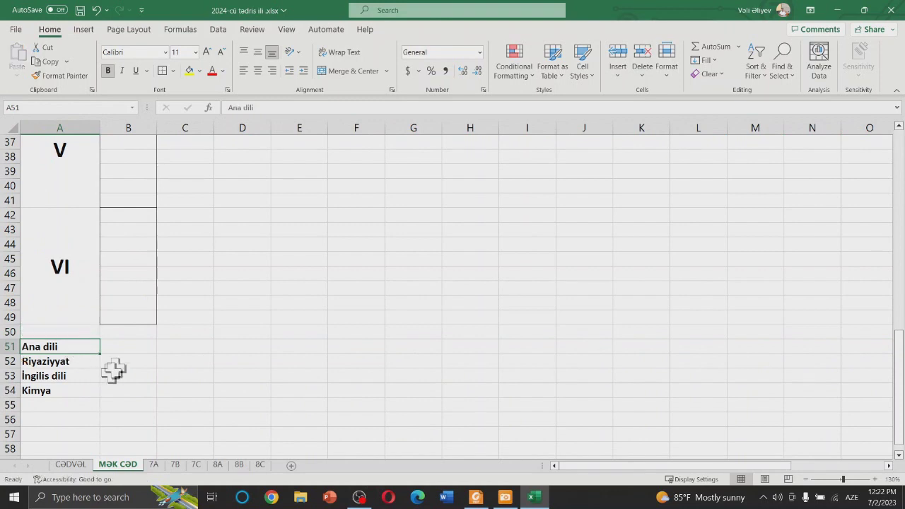
left_click(120, 359)
left_click(131, 333)
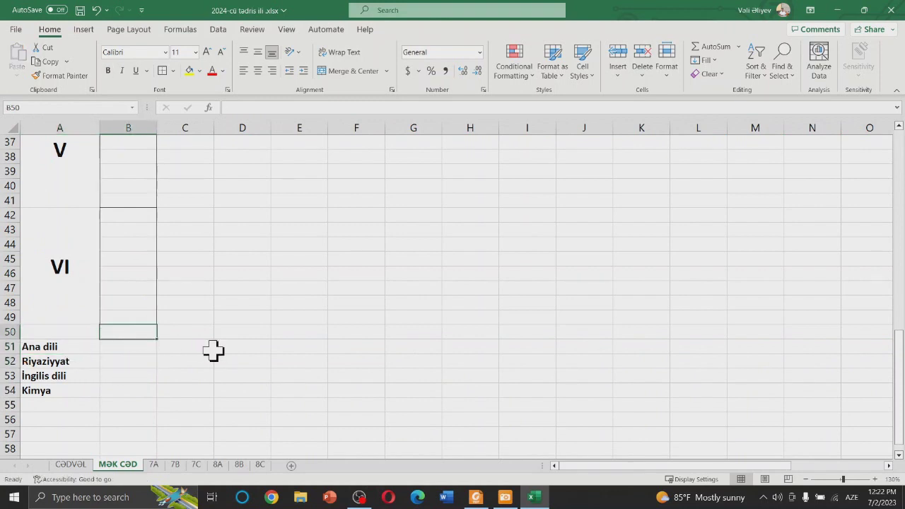
left_click(49, 330)
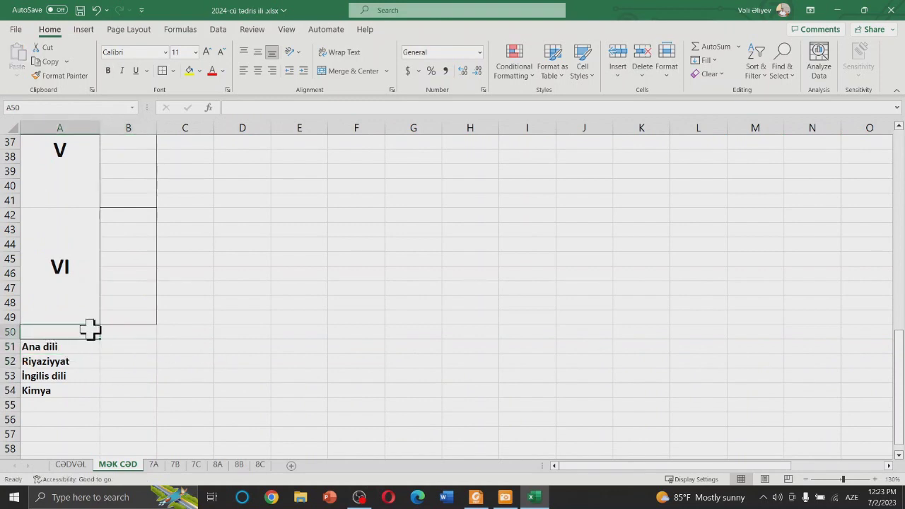
Enter a bold SİNİF: label in A50.
type("Si")
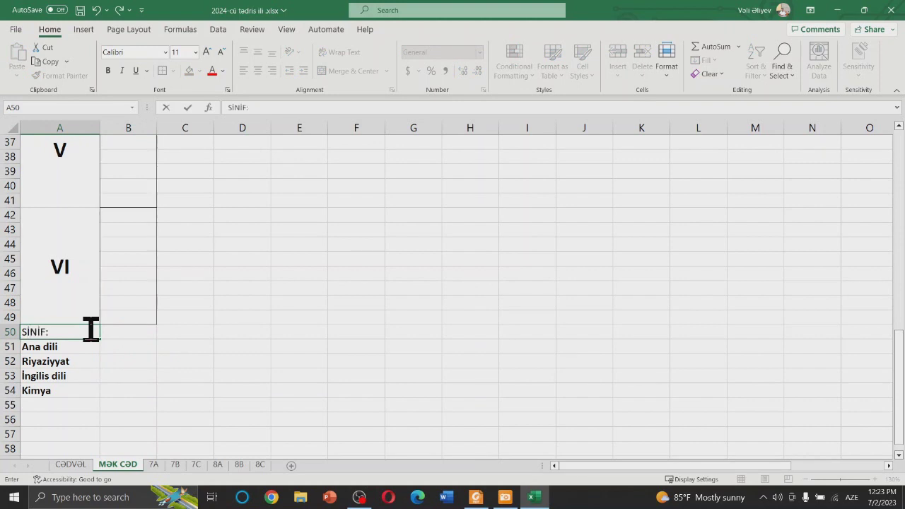
key("Return")
left_click(90, 330)
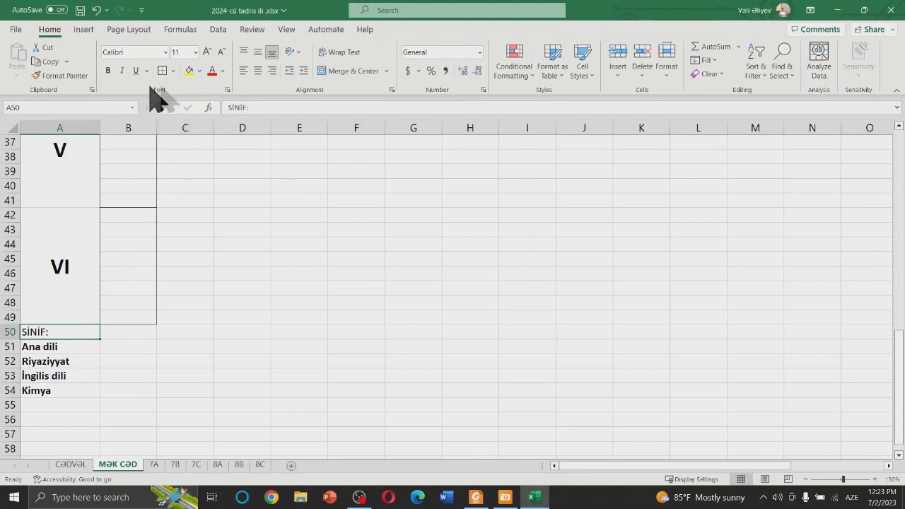
left_click(138, 362)
Enter the class label 6A in B50, correcting the first entry.
left_click(140, 334)
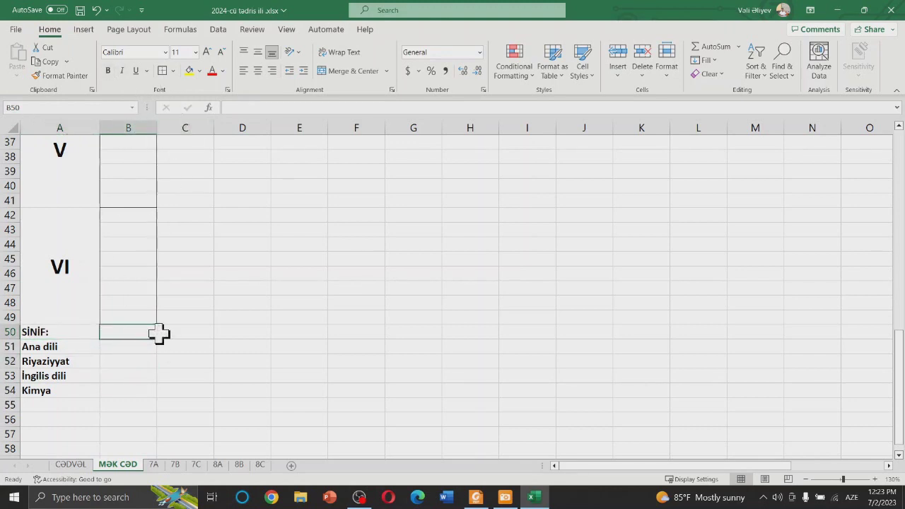
type("T")
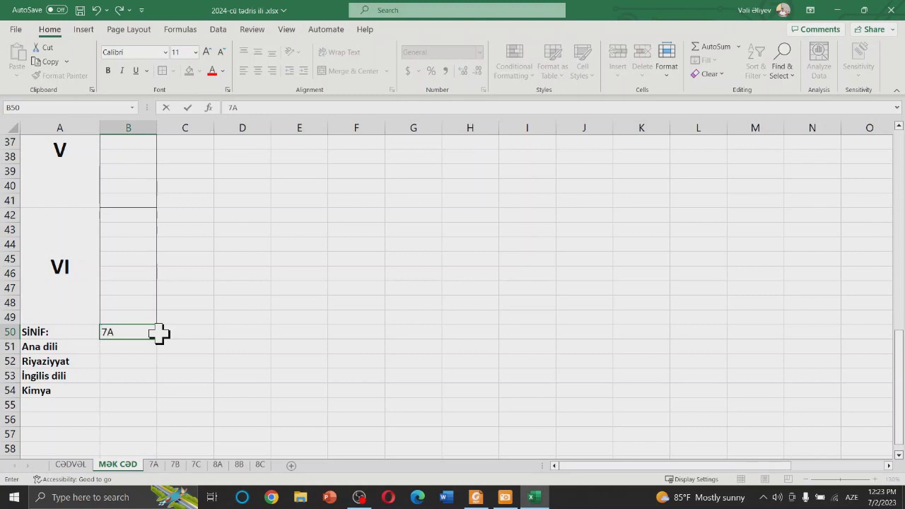
left_click(182, 345)
left_click(141, 331)
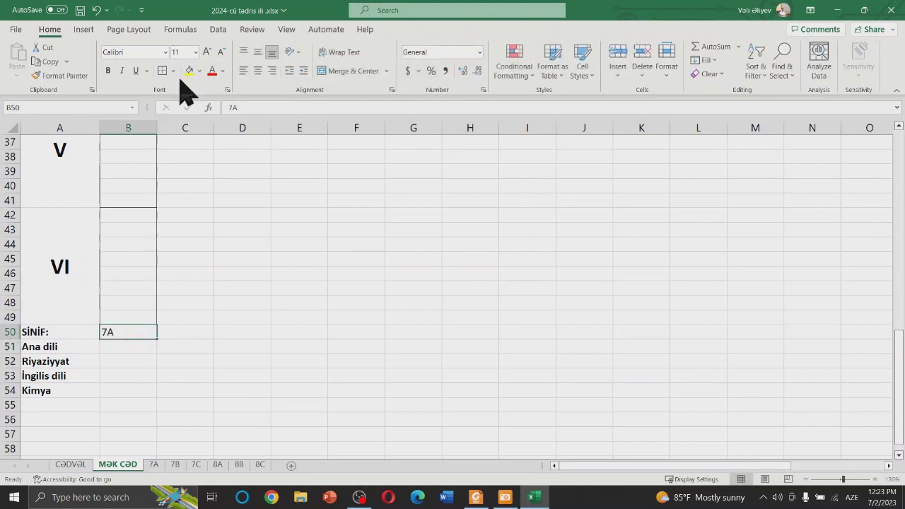
double_click(126, 333)
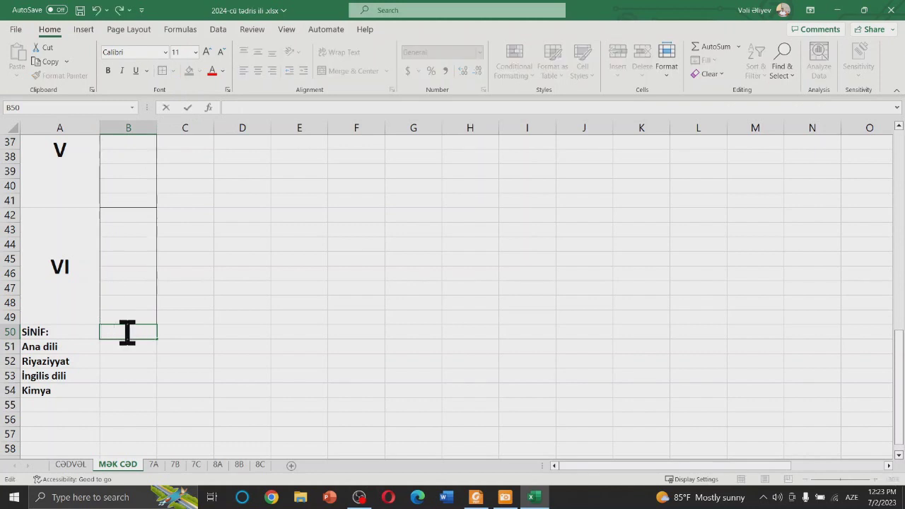
type("6A")
key("Return")
Make the 6A label in B50 bold, centred both ways and larger.
left_click(127, 332)
left_click(257, 53)
left_click(257, 71)
left_click(107, 71)
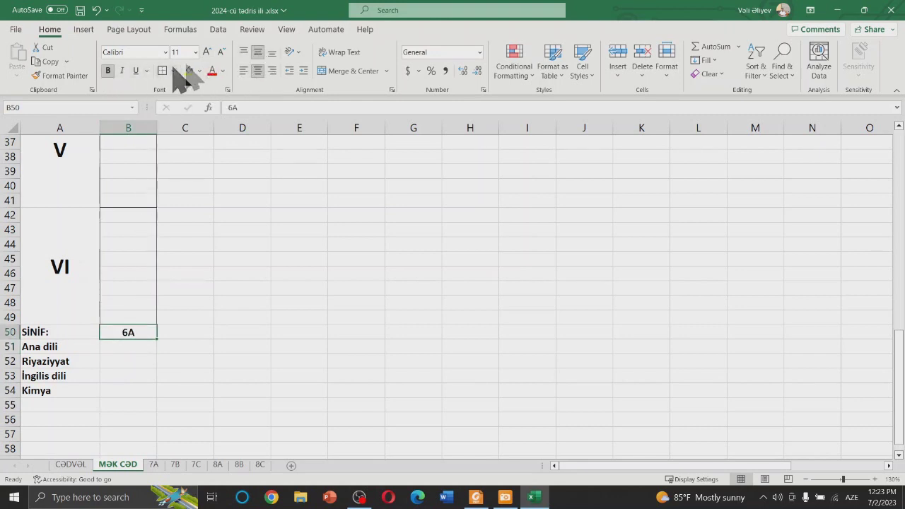
left_click(206, 53)
left_click(187, 332)
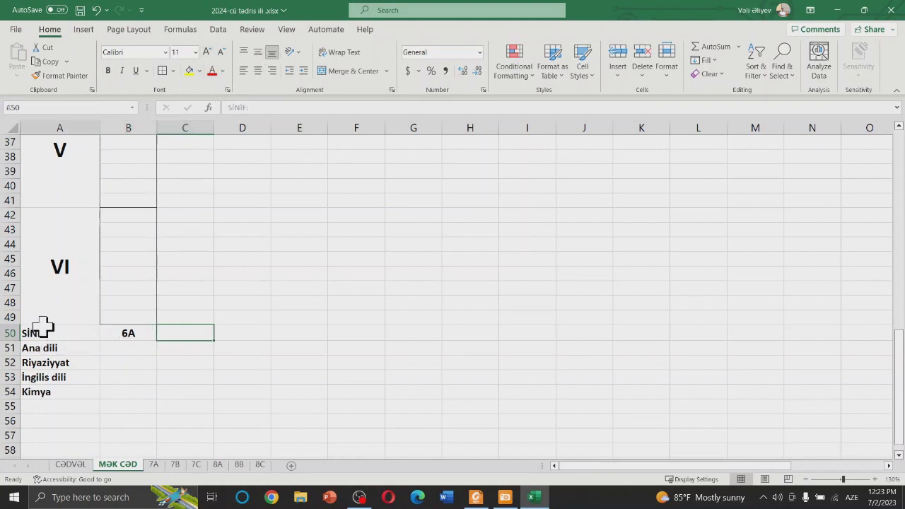
Apply All Borders to the SİNİF subject block A50:B54.
left_click_drag(37, 331, 128, 392)
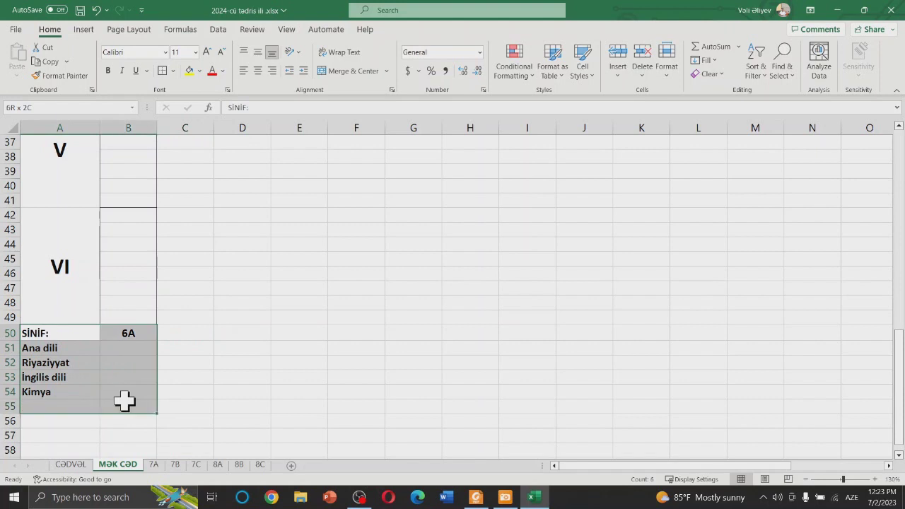
left_click(172, 70)
left_click(195, 190)
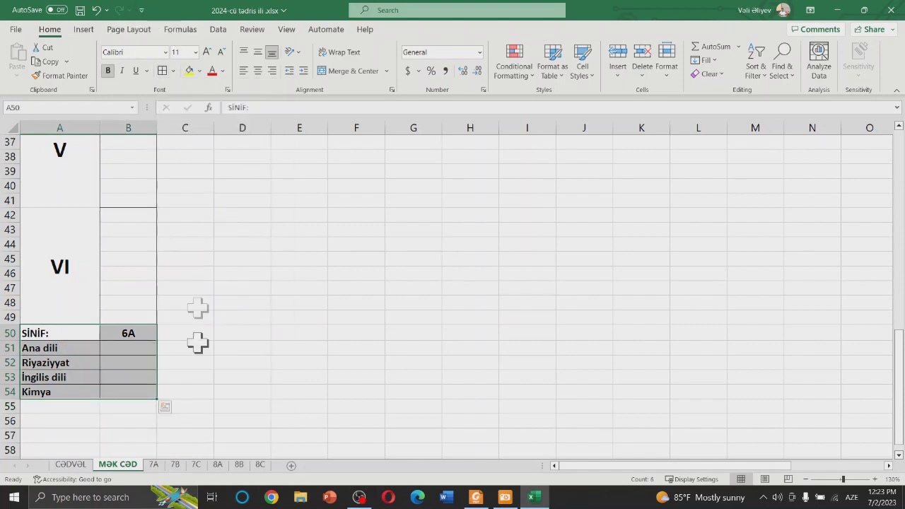
left_click(198, 362)
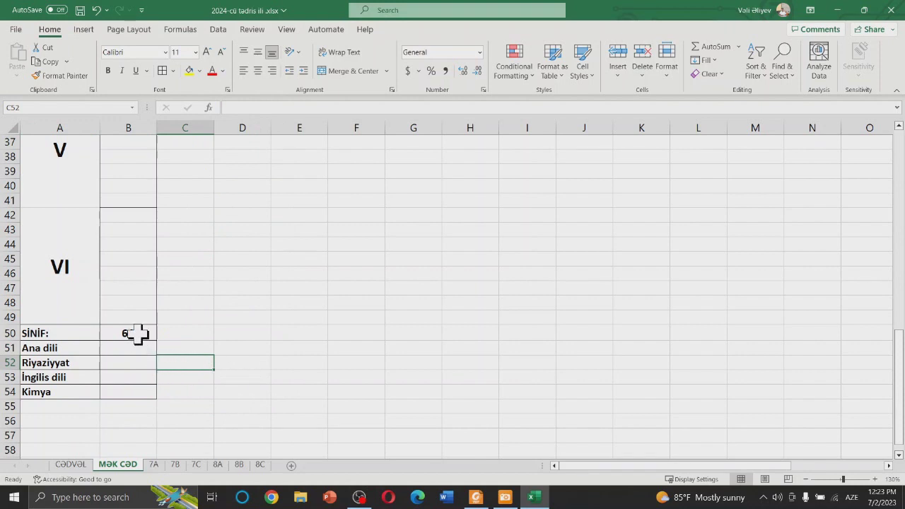
Fill the bordered 6A column B50:B54 right through column H.
left_click_drag(138, 333, 145, 391)
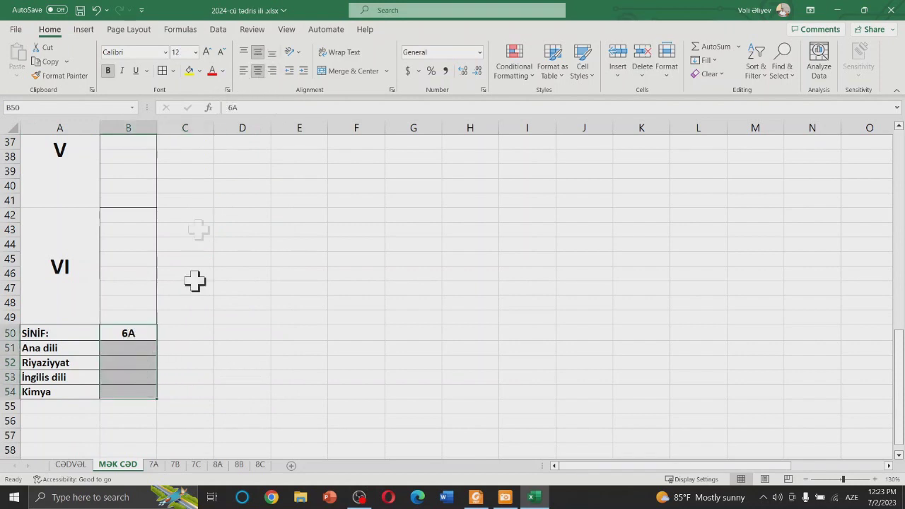
left_click_drag(160, 401, 328, 403)
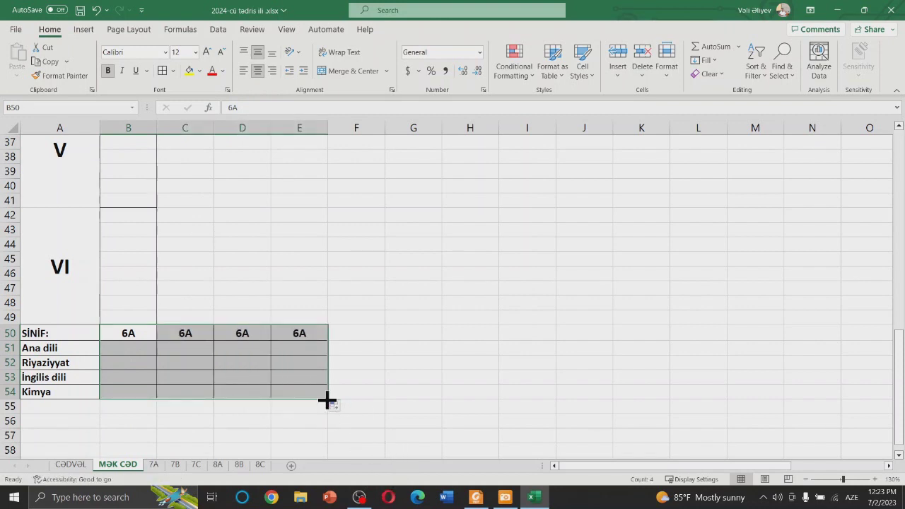
left_click_drag(327, 401, 900, 395)
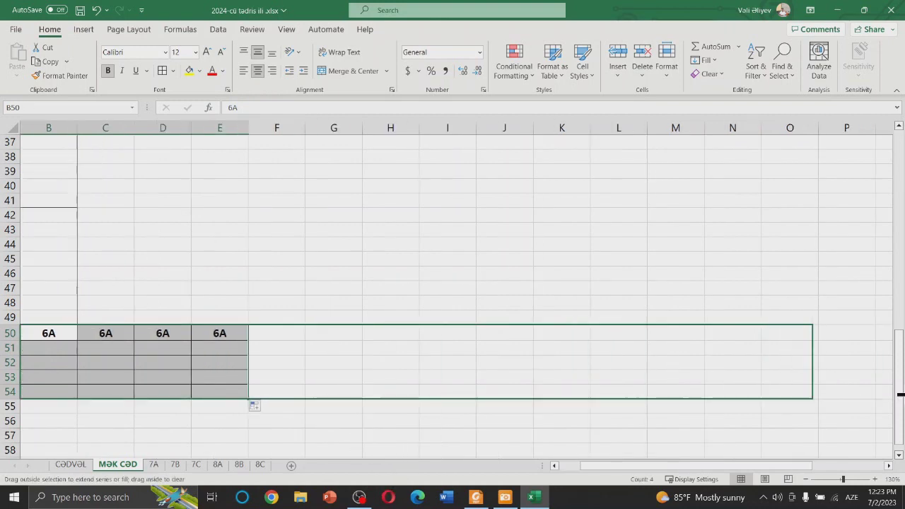
mouse_move(899, 395)
left_mouse_down()
mouse_move(579, 395)
mouse_move(897, 382)
left_mouse_up()
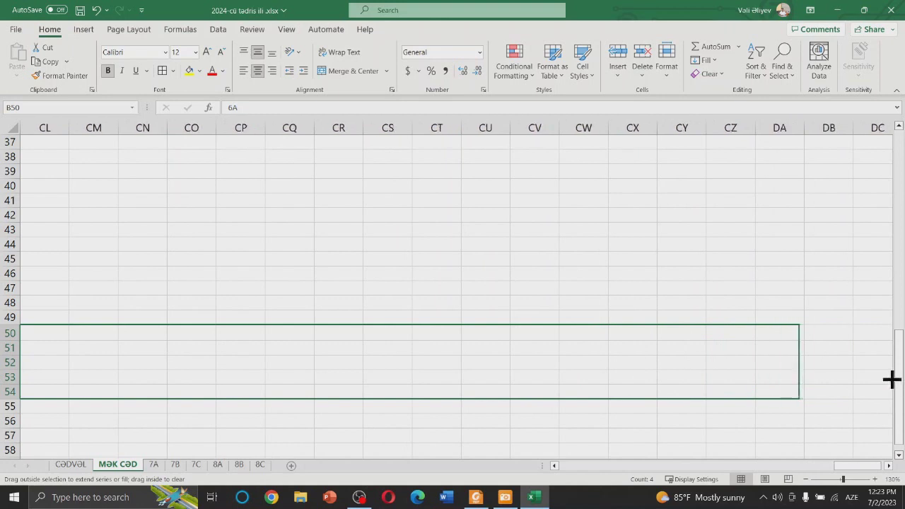
left_click_drag(897, 382, 4, 409)
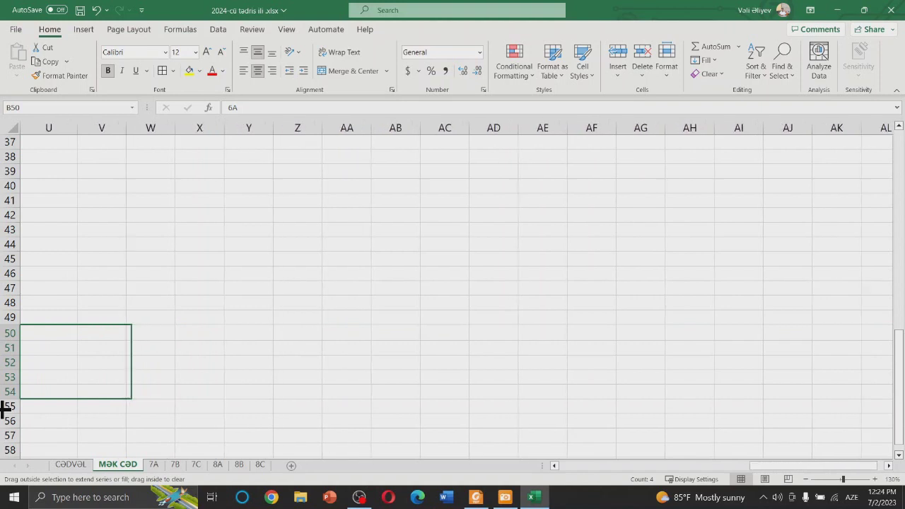
mouse_move(4, 408)
left_mouse_down()
mouse_move(240, 400)
mouse_move(2, 402)
mouse_move(98, 399)
left_mouse_up()
left_click(154, 378)
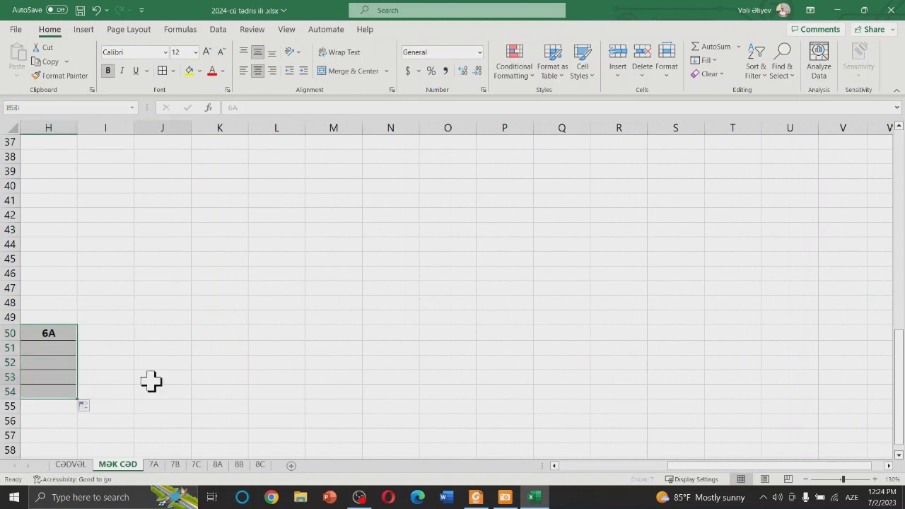
left_click(35, 408)
key("Left")
key("Left")
key("Left")
key("Left")
key("Left")
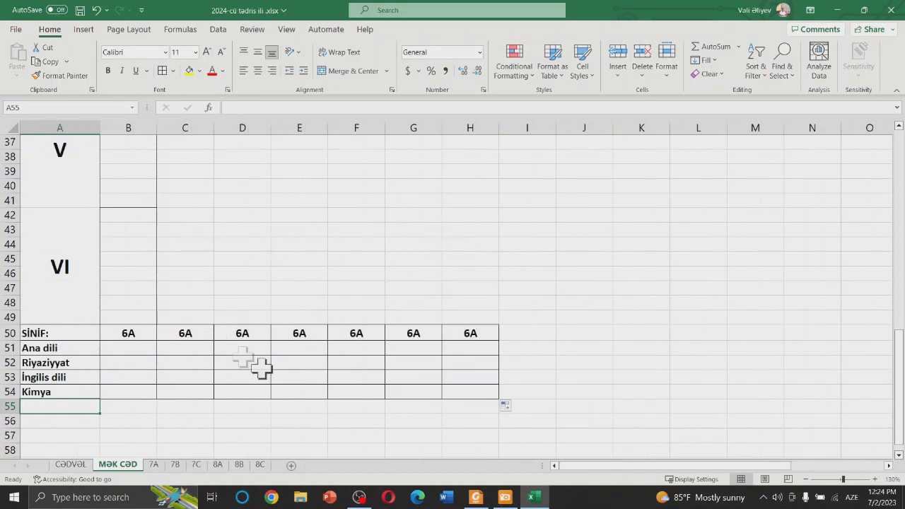
left_click(141, 346)
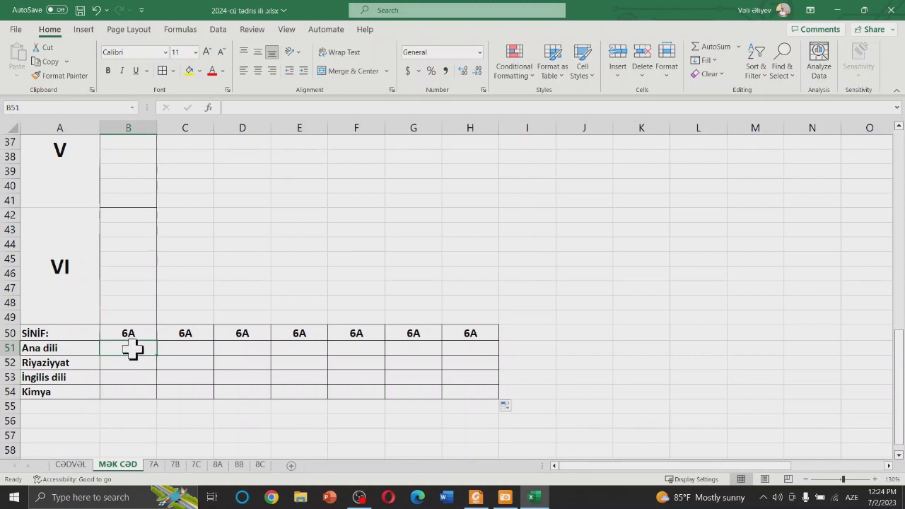
Drop the started B51 reference formula and bring the SİNİF table's rows 49–64 into view.
type("=")
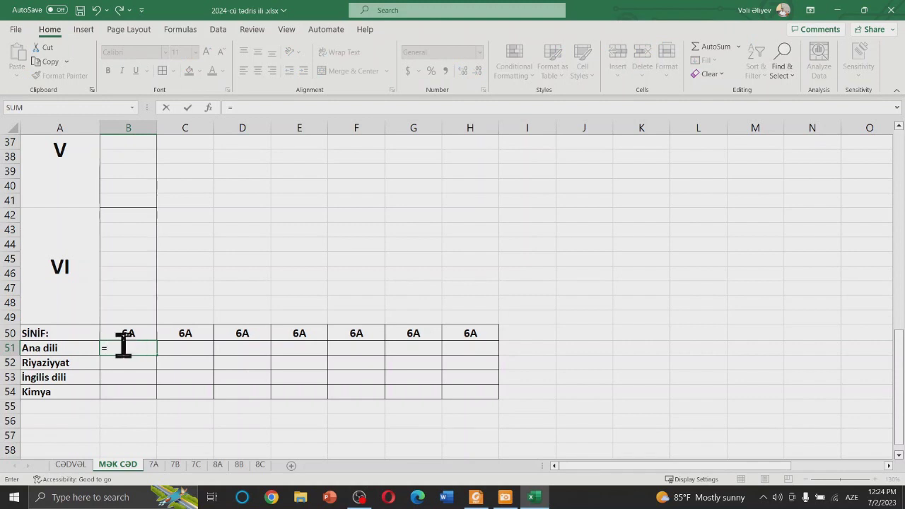
left_click(121, 362)
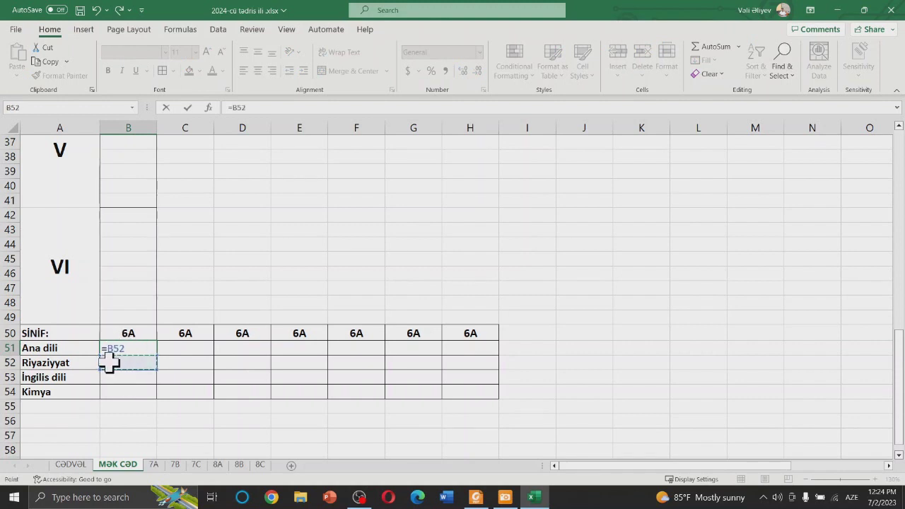
key("ctrl+Return")
scroll(113, 345, "up", 3)
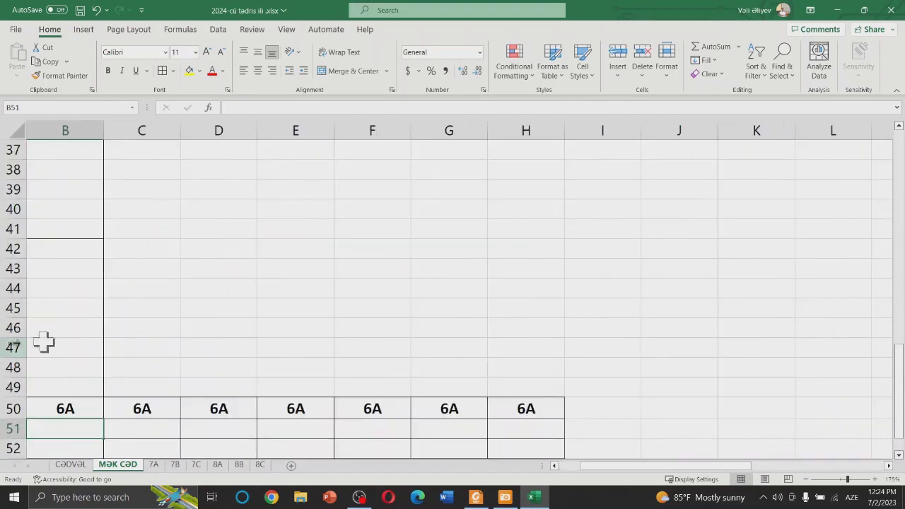
key("Left")
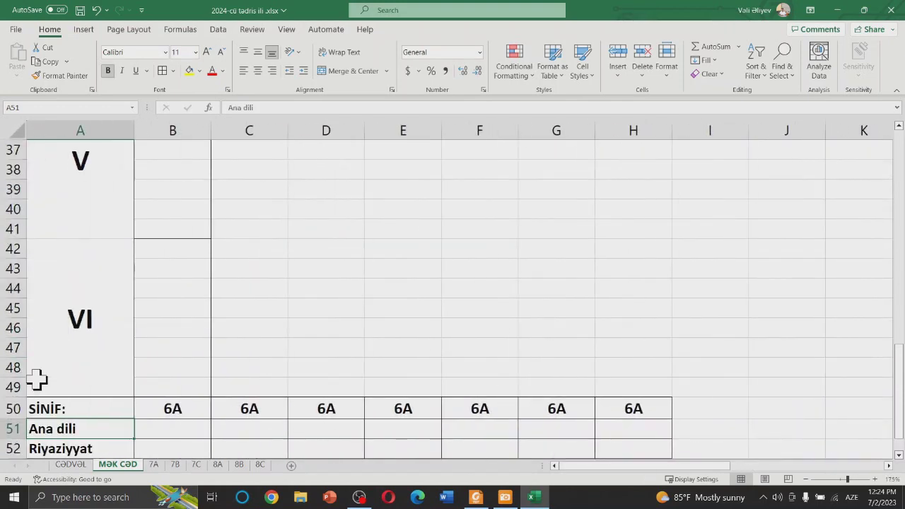
scroll(182, 420, "down", 5)
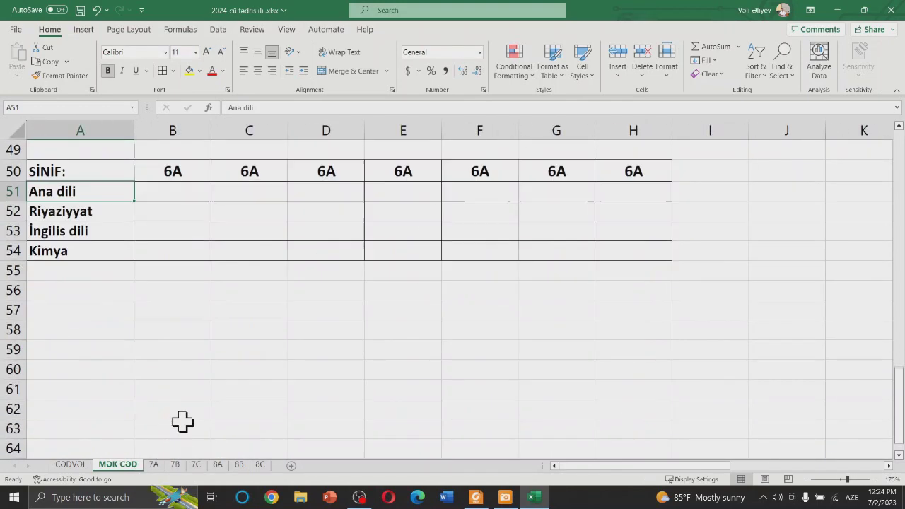
Enter =COUNTIF(B2:B49,"Ana dili") in B51 using COUNTIF autocomplete.
left_click(182, 189)
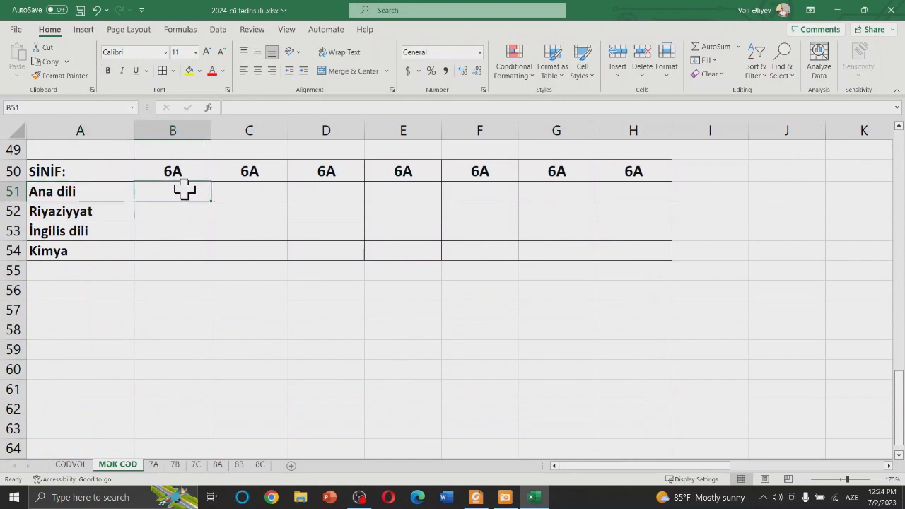
type("=")
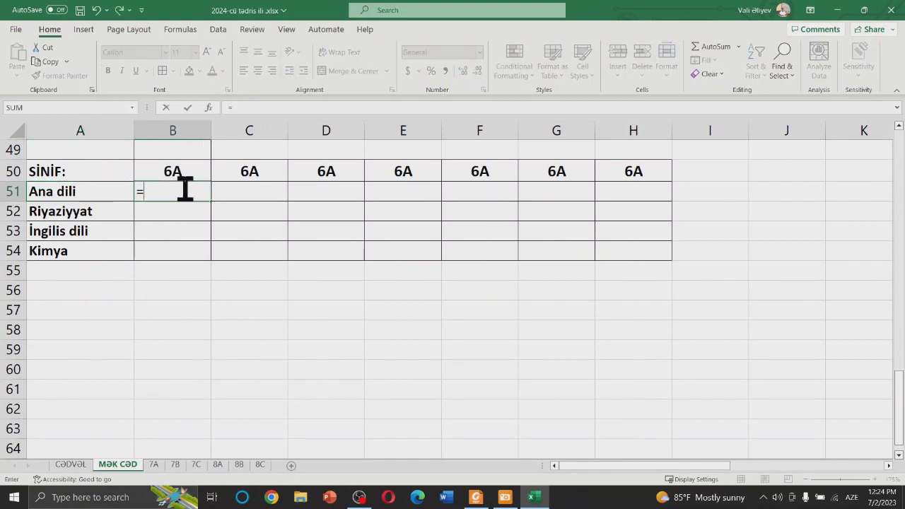
type("COUN")
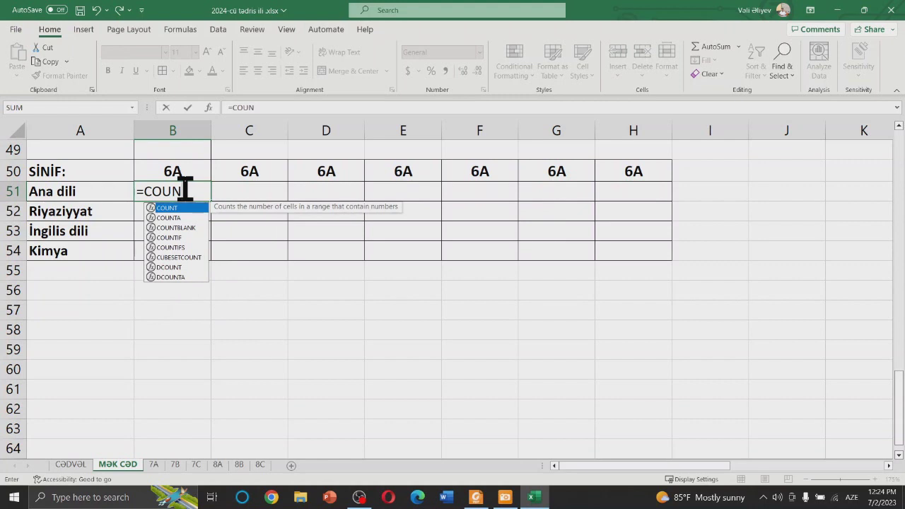
key("Down")
key("Down")
key("Down")
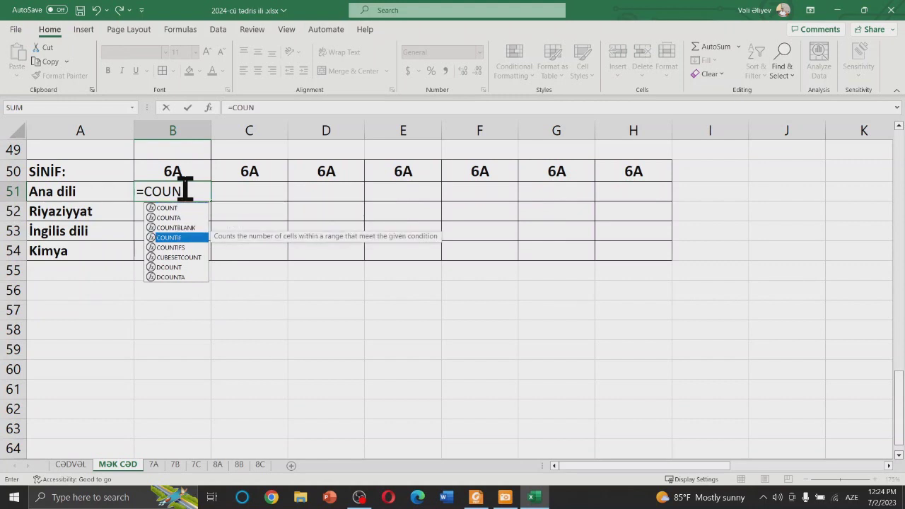
key("Tab")
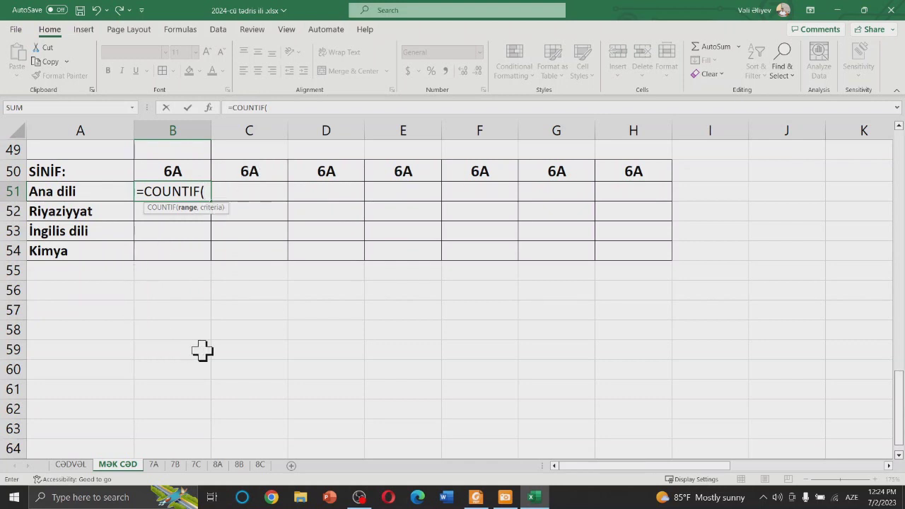
scroll(203, 350, "up", 5)
scroll(202, 351, "up", 11)
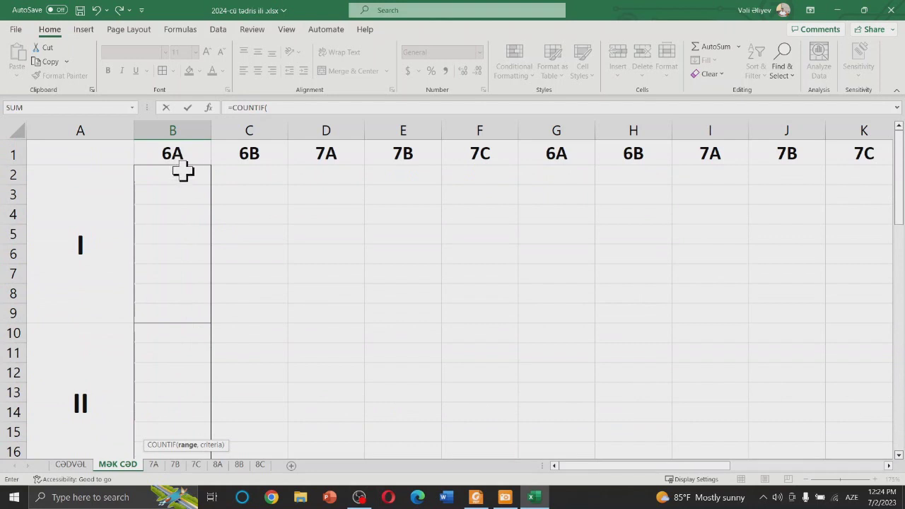
mouse_move(183, 172)
left_mouse_down()
mouse_move(177, 456)
mouse_move(160, 342)
mouse_move(177, 330)
left_mouse_up()
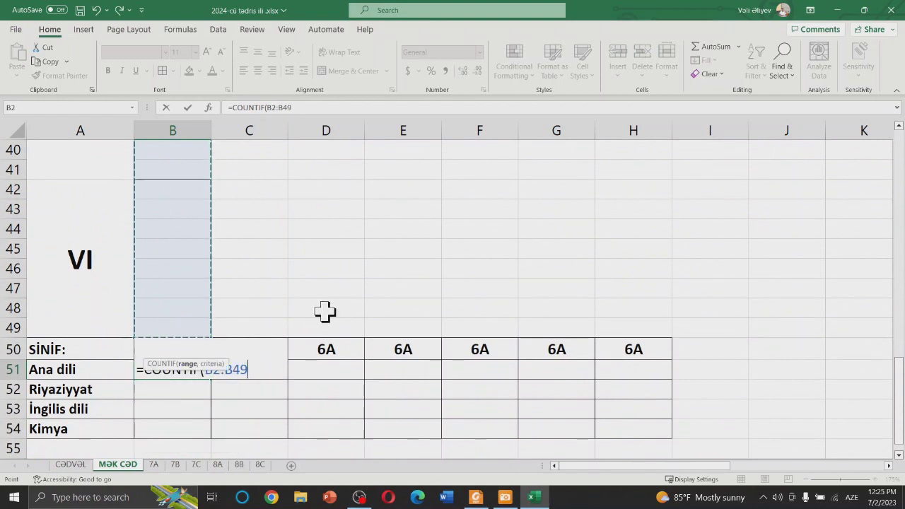
type(",")
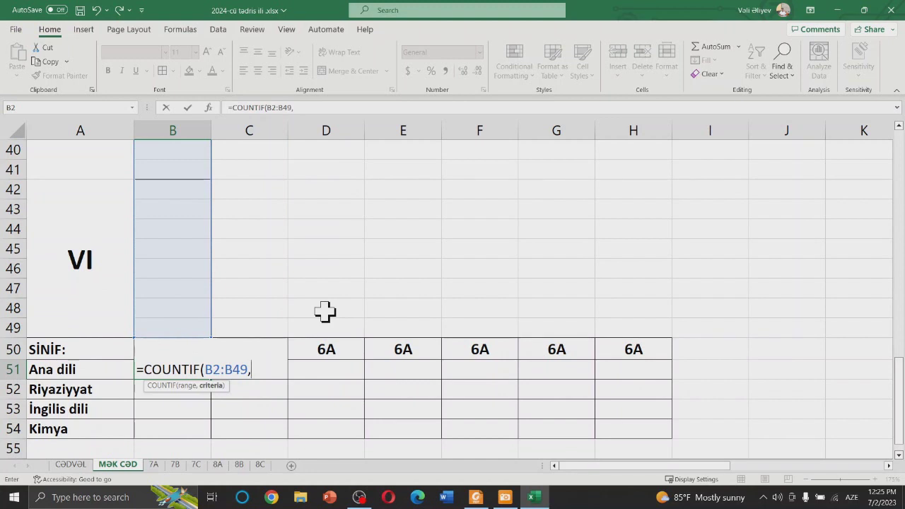
type("ə")
type("na")
type(" dili")
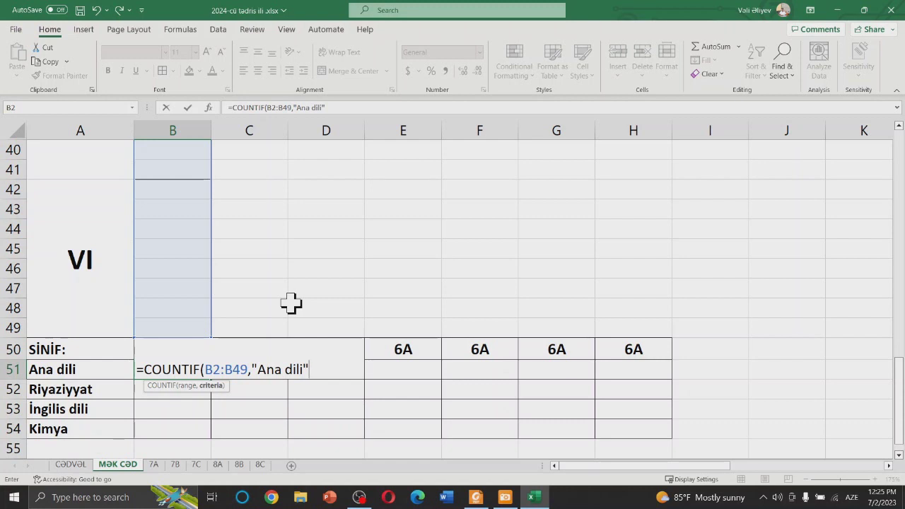
type(")")
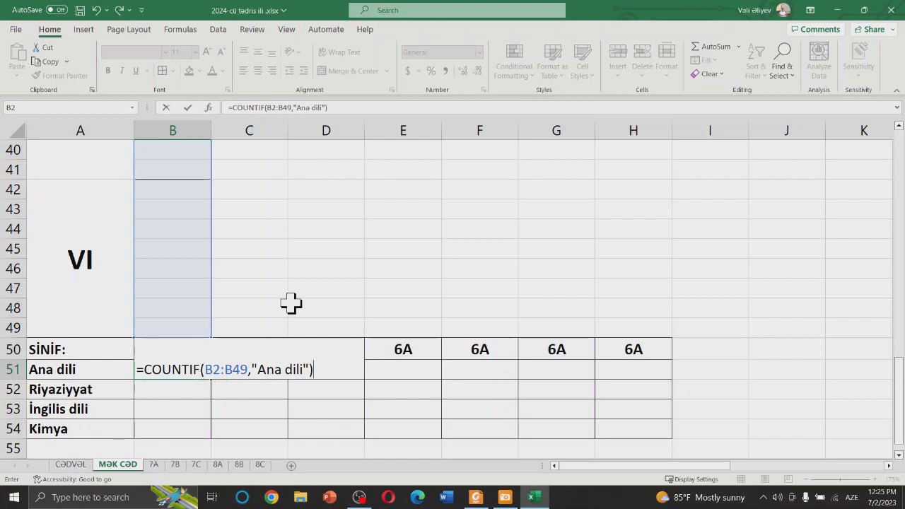
key("Return")
Copy the B51 count formula into B52.
left_click(184, 370)
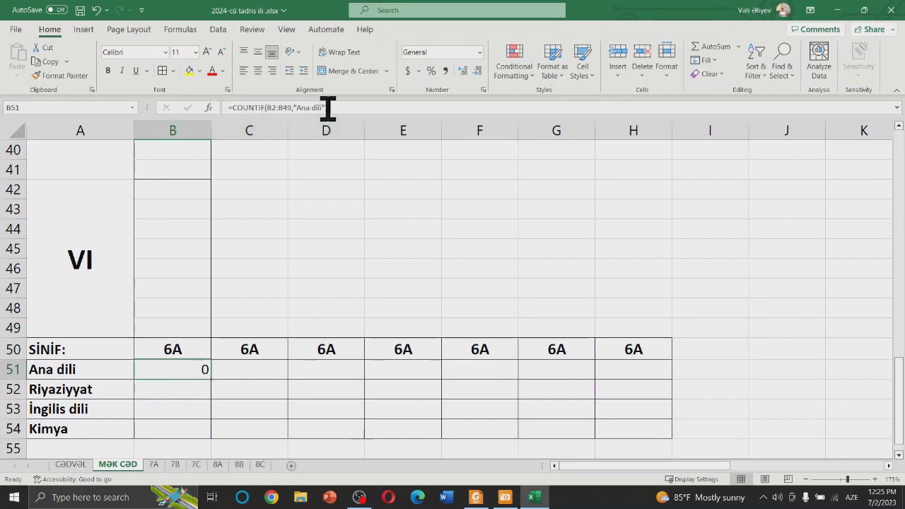
key("ctrl+c")
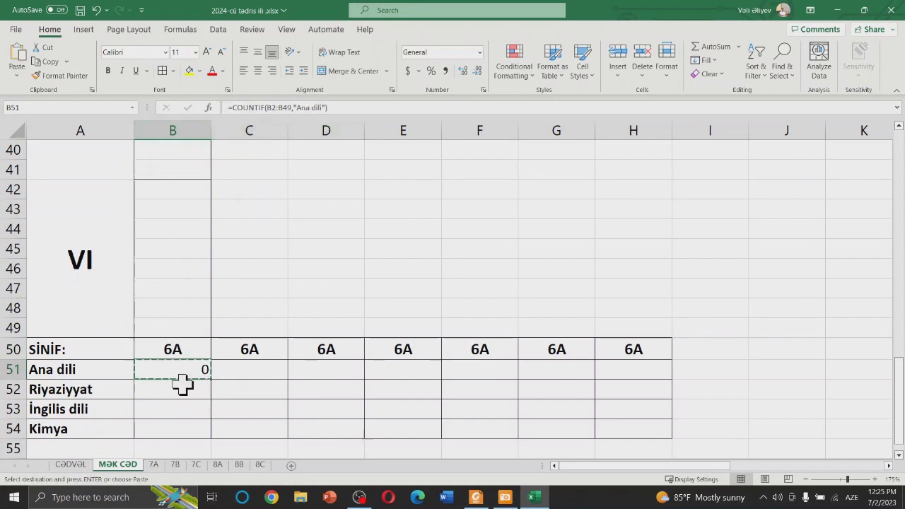
left_click(174, 393)
key("ctrl+v")
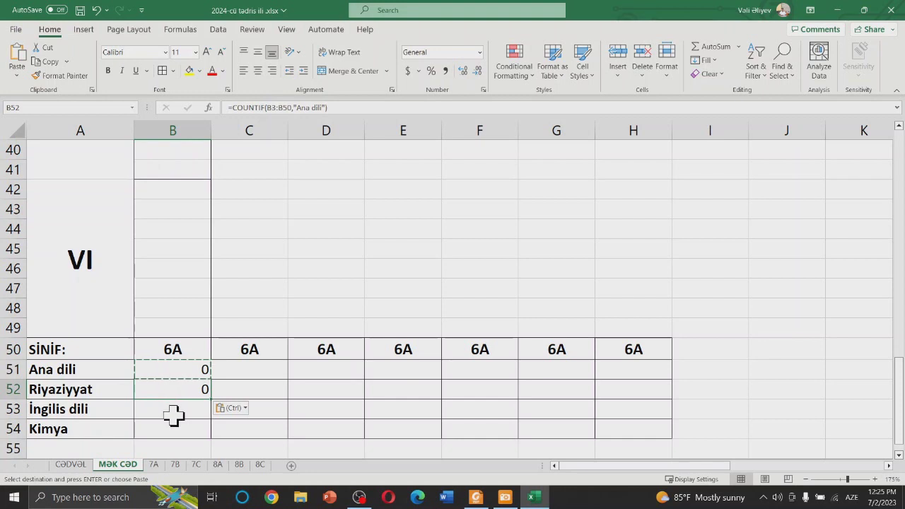
Paste the Ana dili count formula into B53 and B54.
left_click(174, 416)
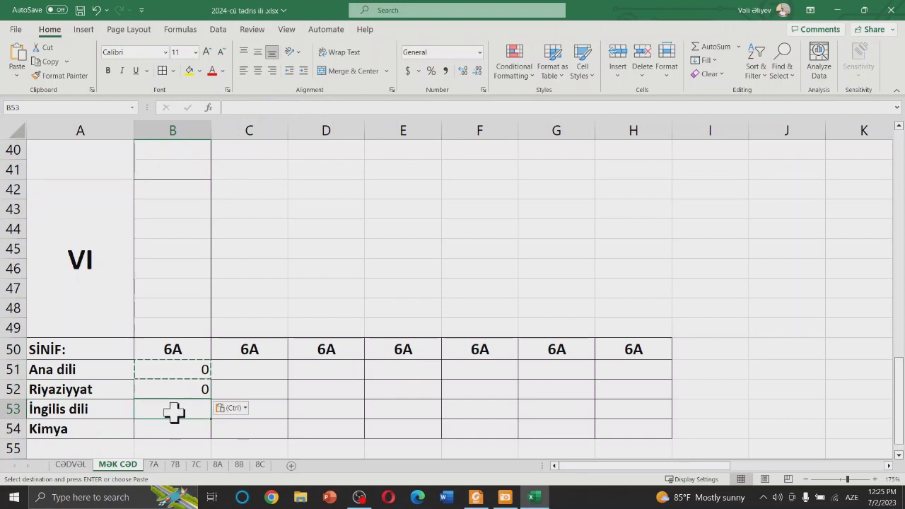
key("ctrl+v")
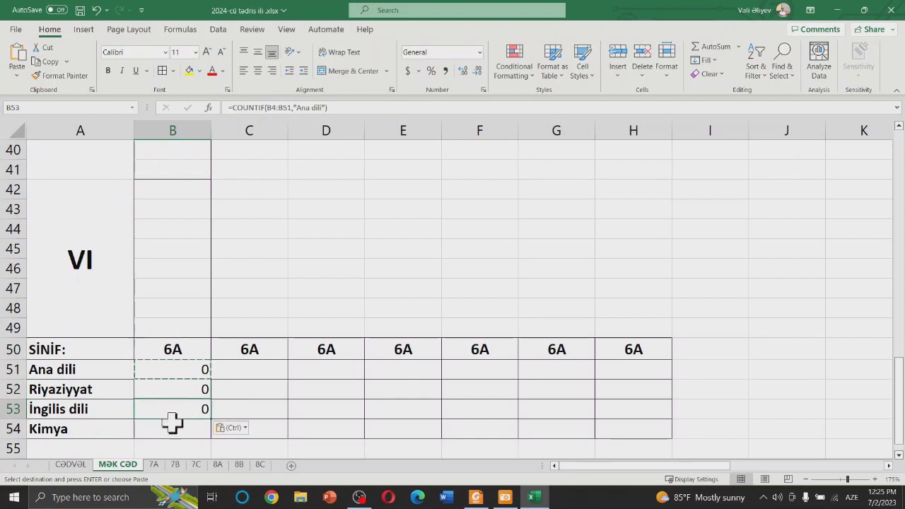
left_click(172, 426)
key("ctrl+v")
Cancel the copy and clear the pasted zeros from B52:B54, keeping B51's formula.
left_click(186, 393)
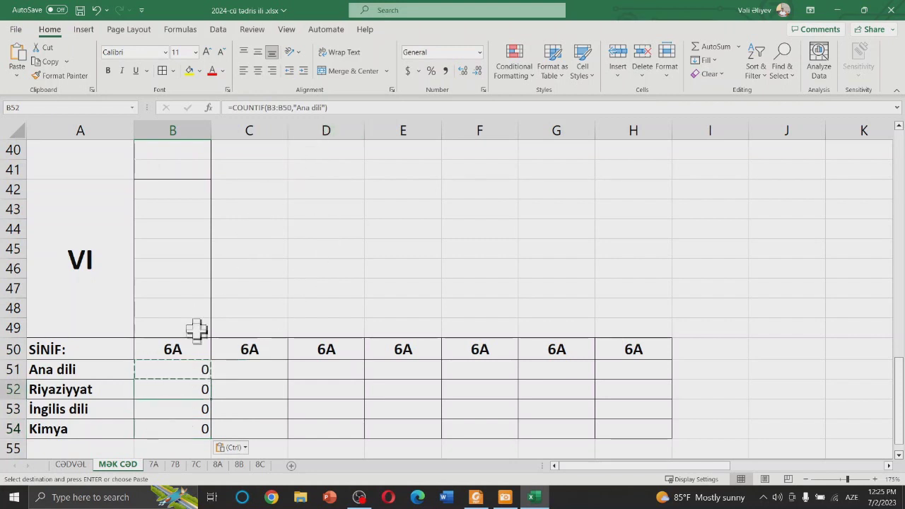
left_click(191, 366)
key("Escape")
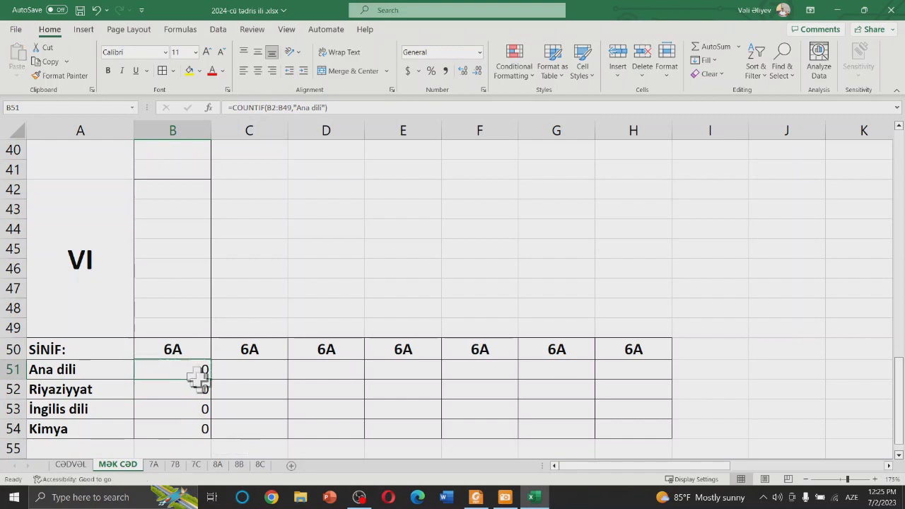
left_click(197, 393)
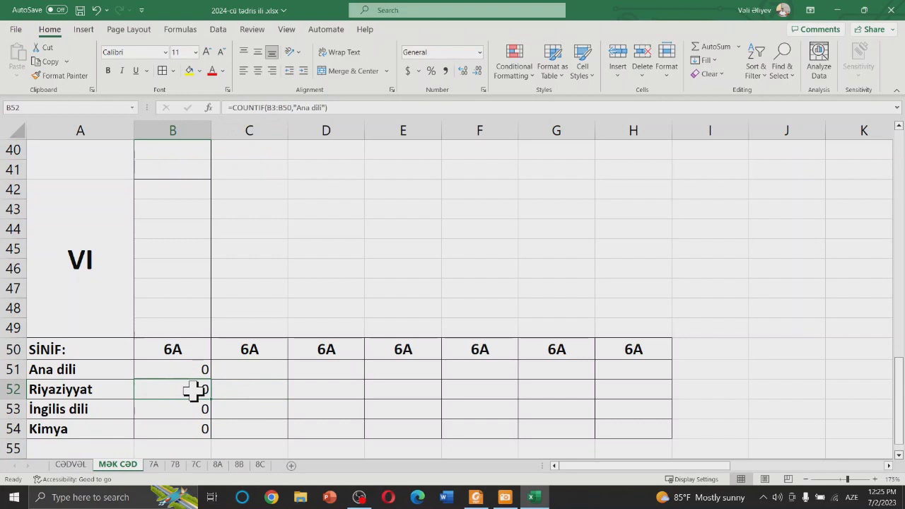
key("BackSpace")
key("Return")
key("BackSpace")
key("Return")
key("BackSpace")
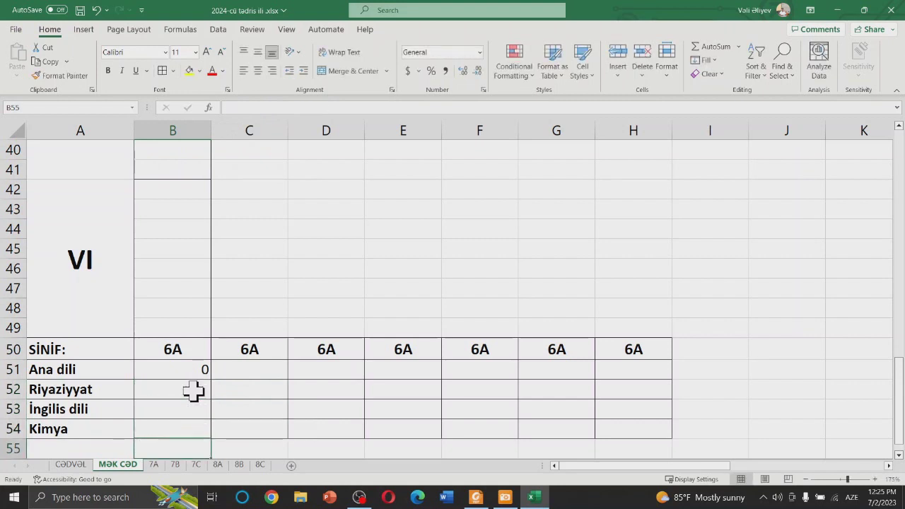
left_click(191, 391)
left_click(193, 370)
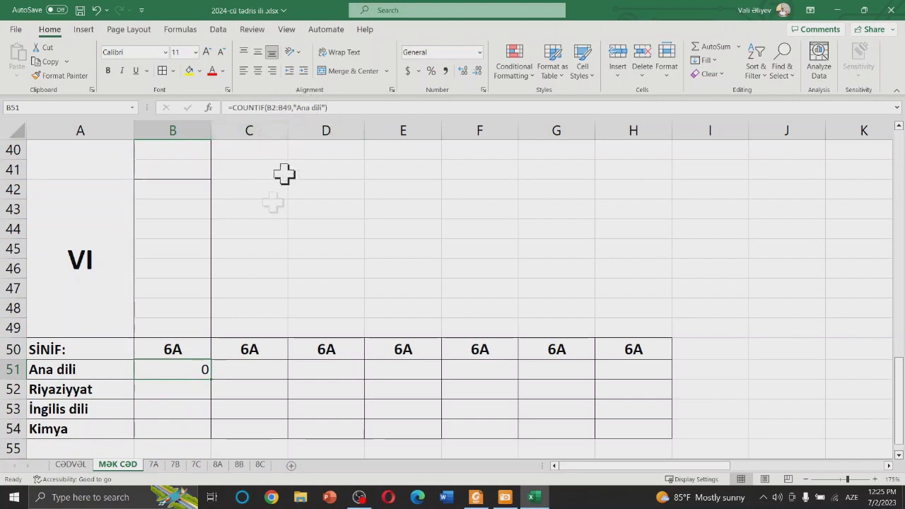
Undo the stray character and restore B51's Ana dili COUNTIF formula.
left_click_drag(337, 108, 212, 107)
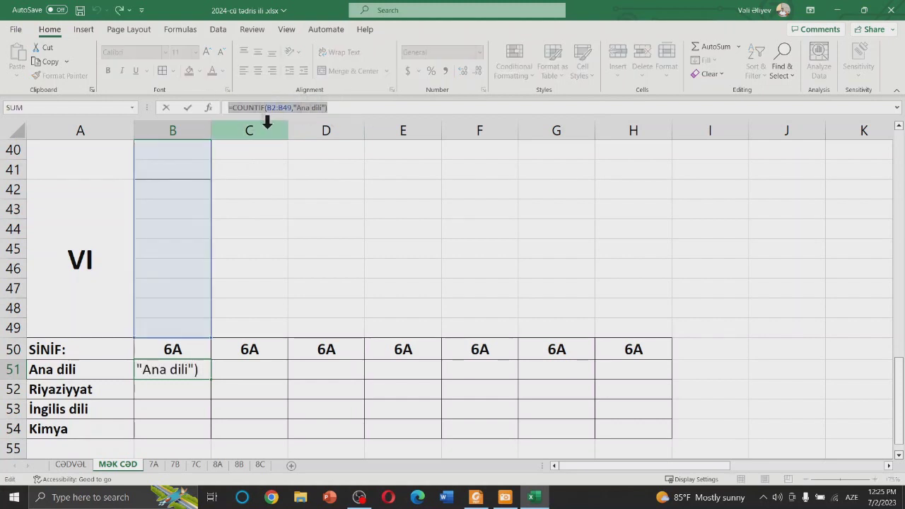
type("`")
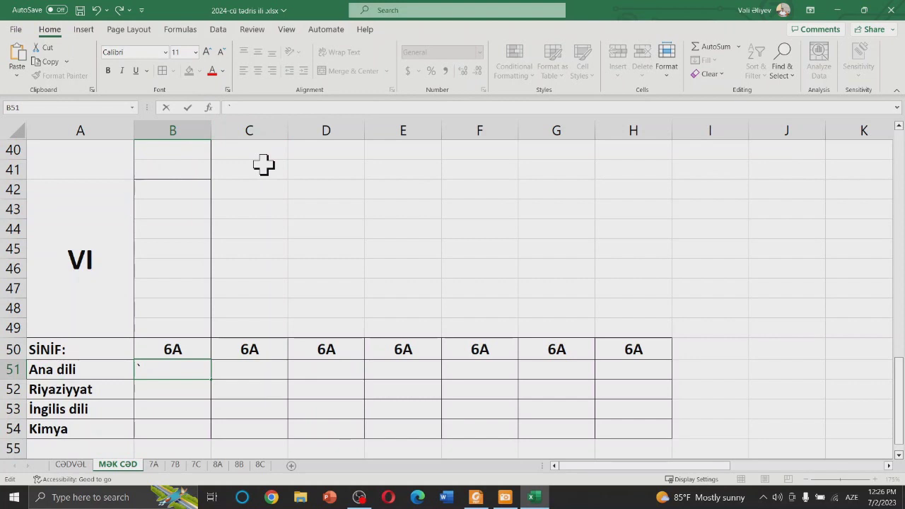
key("ctrl+z")
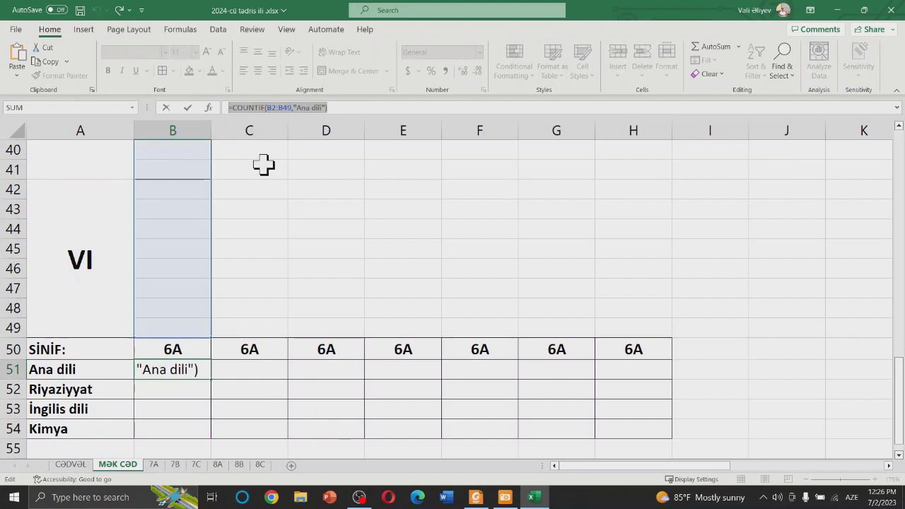
key("ctrl+Return")
left_click(265, 164)
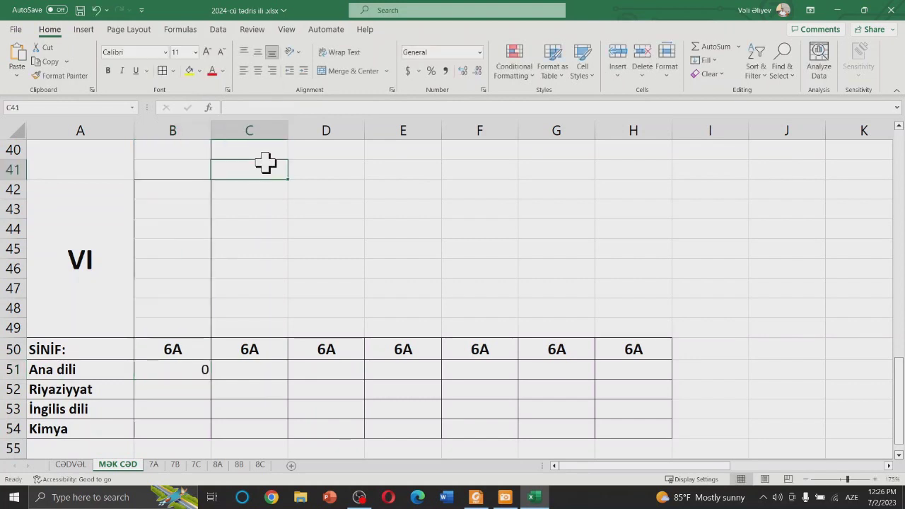
Paste the COUNTIF formula into B52 with the criterion changed to "Riyaziyyat".
left_click(185, 392)
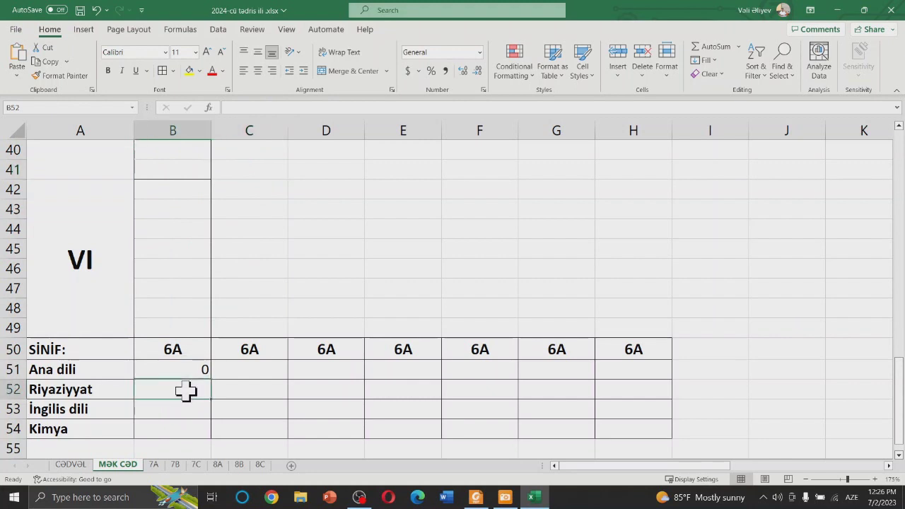
left_click(260, 108)
key("ctrl+v")
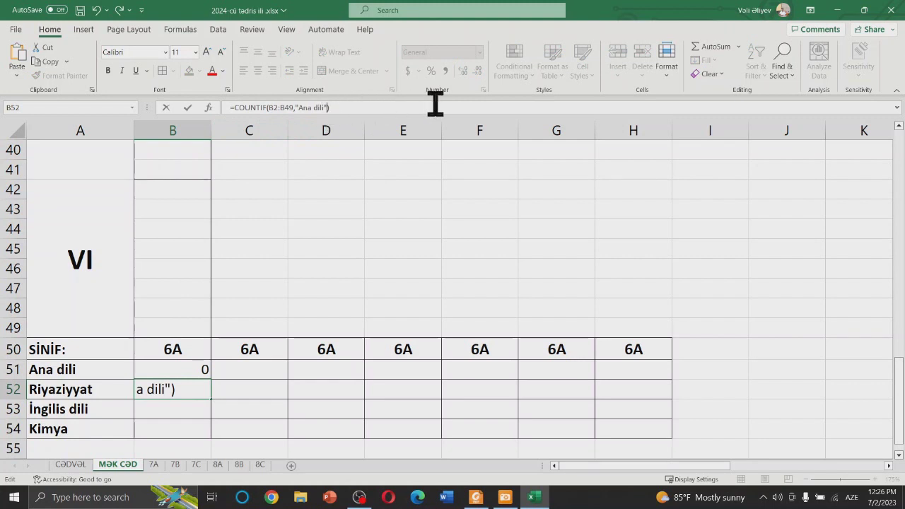
key("BackSpace")
key("BackSpace")
key("BackSpace")
key("BackSpace")
key("BackSpace")
key("BackSpace")
key("BackSpace")
key("BackSpace")
type("iyaziyyat")
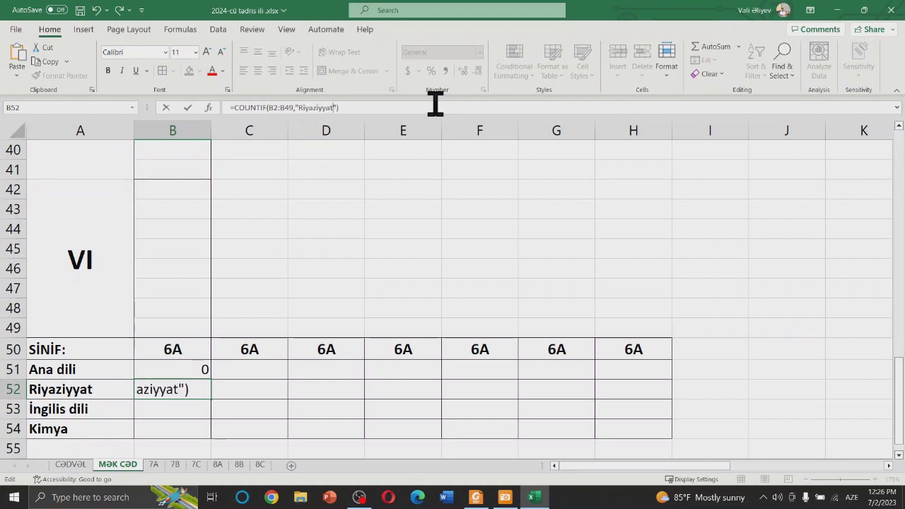
key("Return")
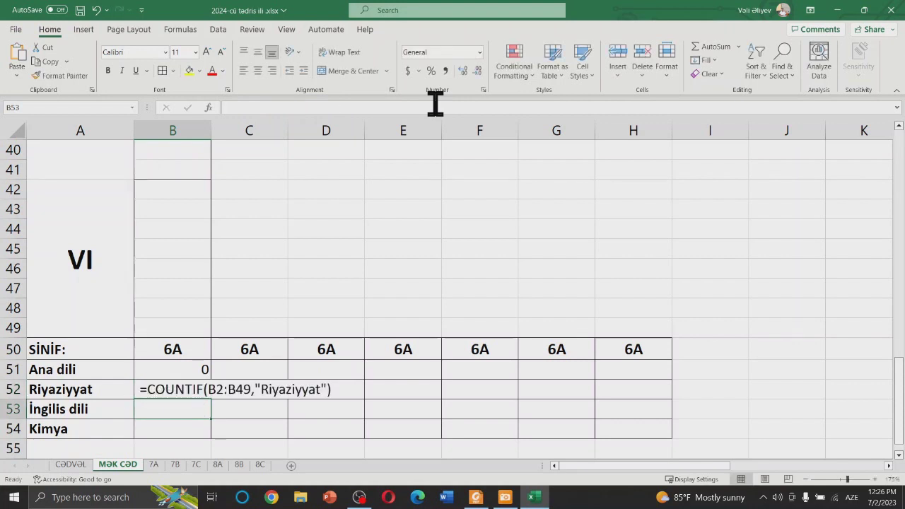
left_click(249, 389)
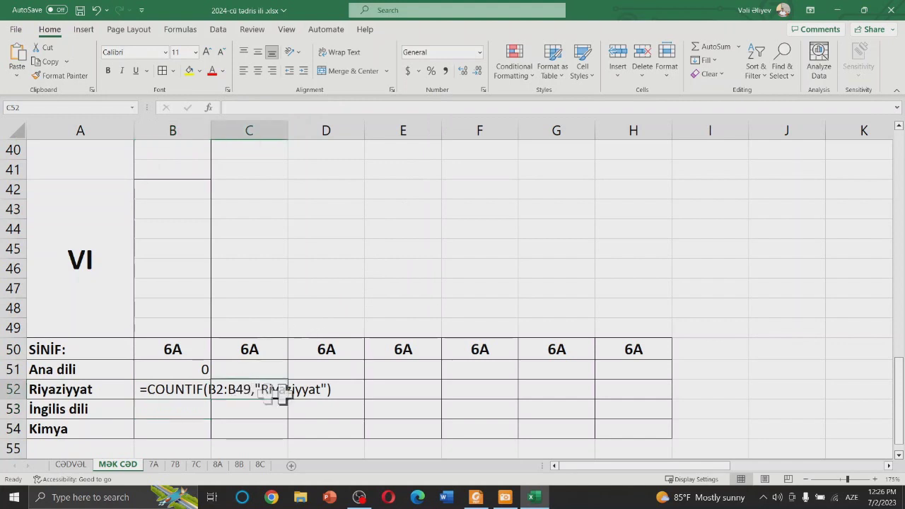
Recommit B52's Riyaziyyat formula and compare it with B51's working Ana dili formula.
left_click(173, 390)
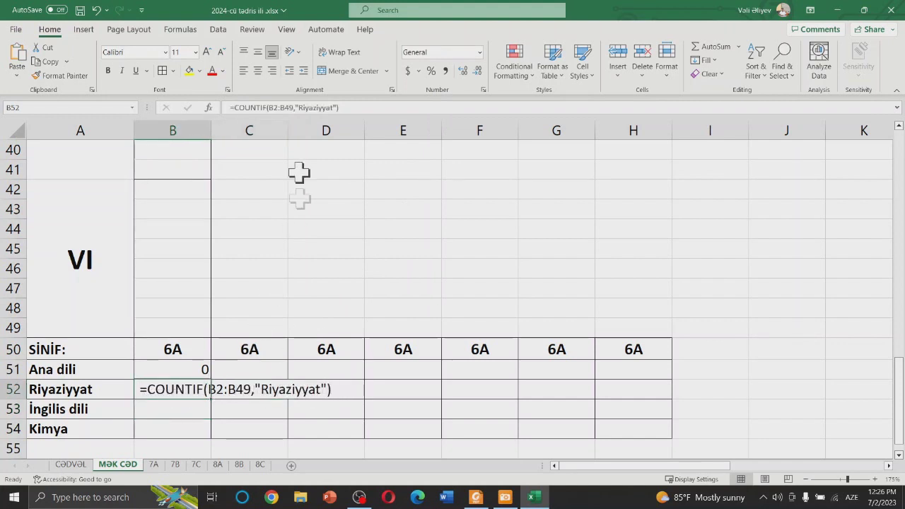
left_click(368, 104)
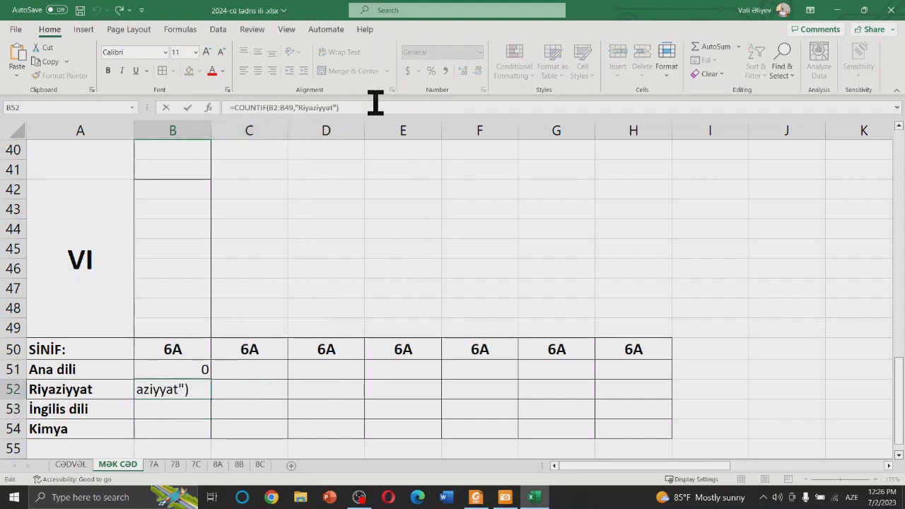
key("Return")
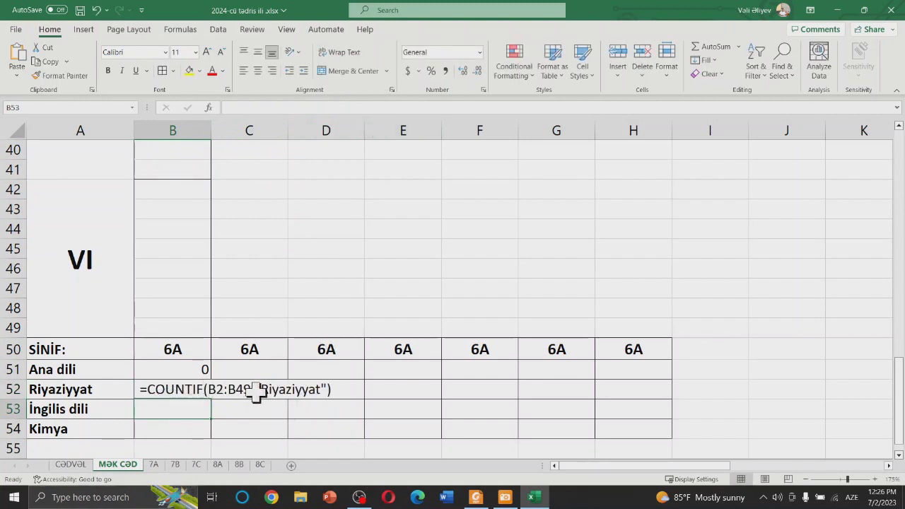
left_click(183, 369)
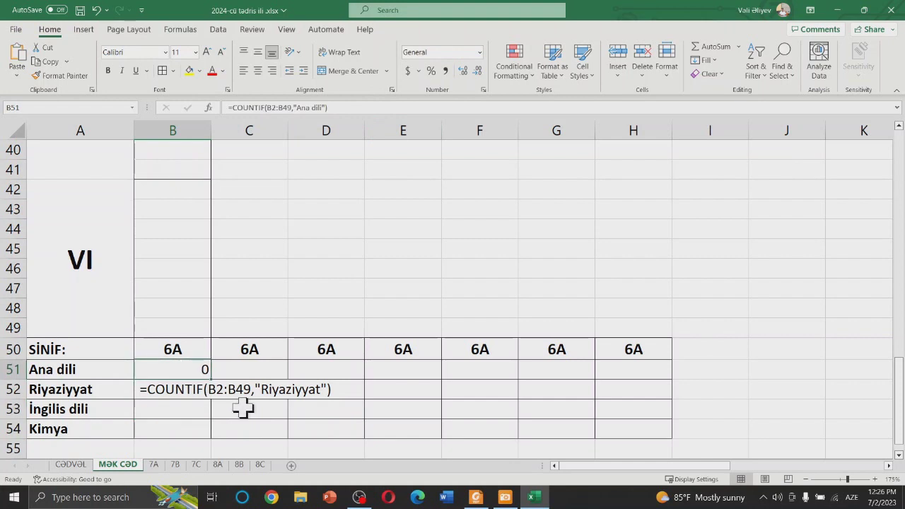
left_click(269, 395)
left_click(203, 395)
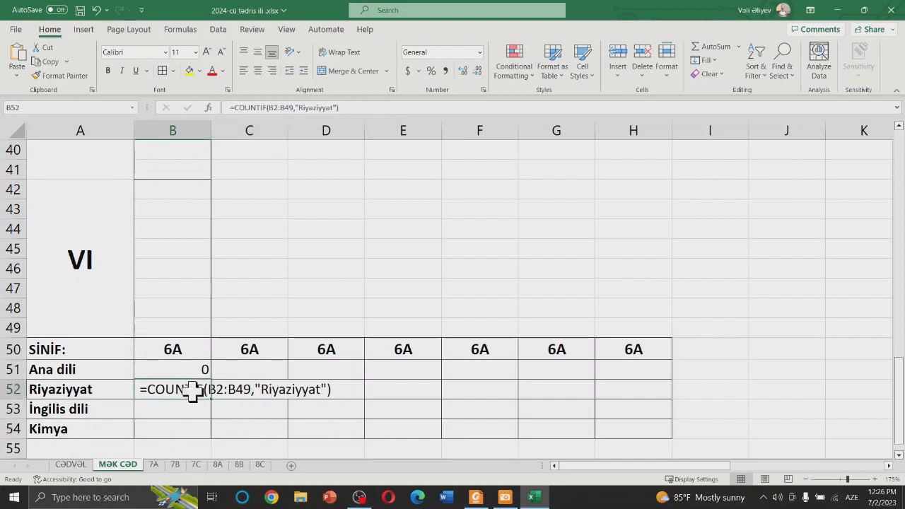
Clear B52 and retype =COUNTIF(B2:B49,"Riyaziyyat") using COUNTIF autocomplete.
double_click(152, 390)
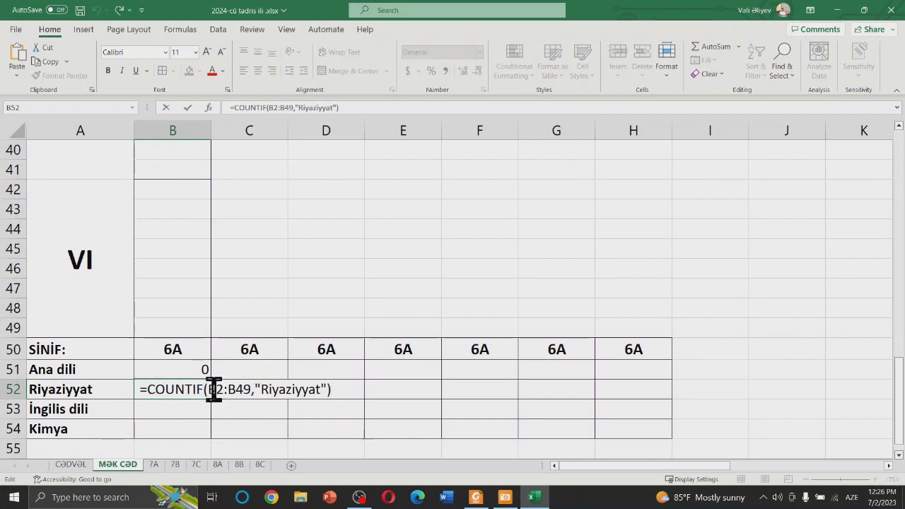
left_click_drag(207, 389, 328, 389)
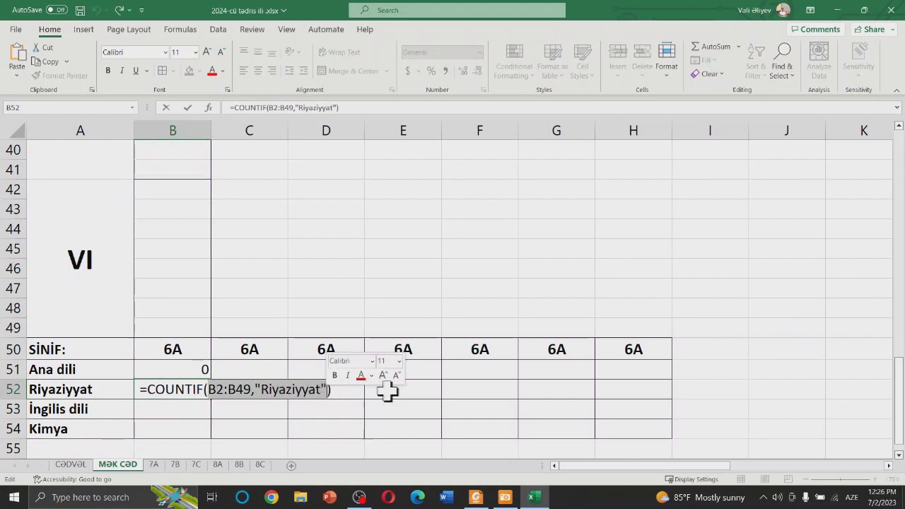
key("Delete")
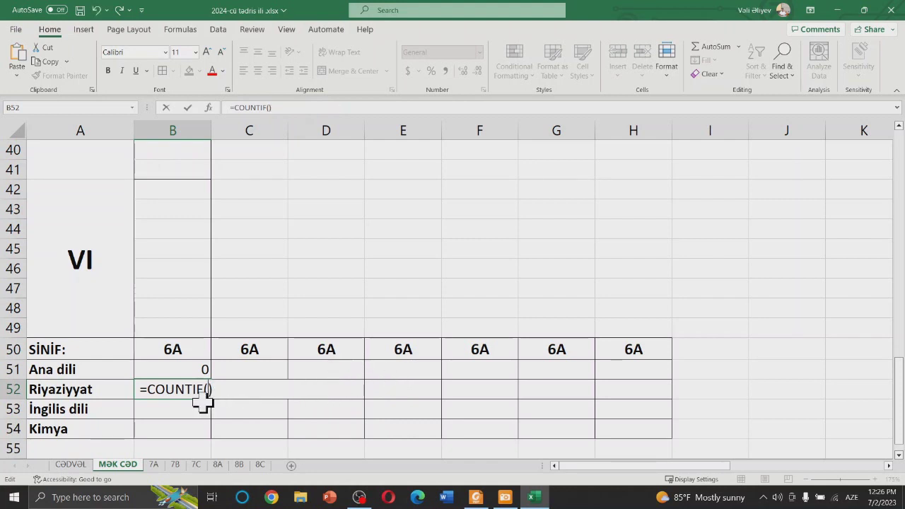
key("BackSpace")
key("BackSpace")
key("BackSpace")
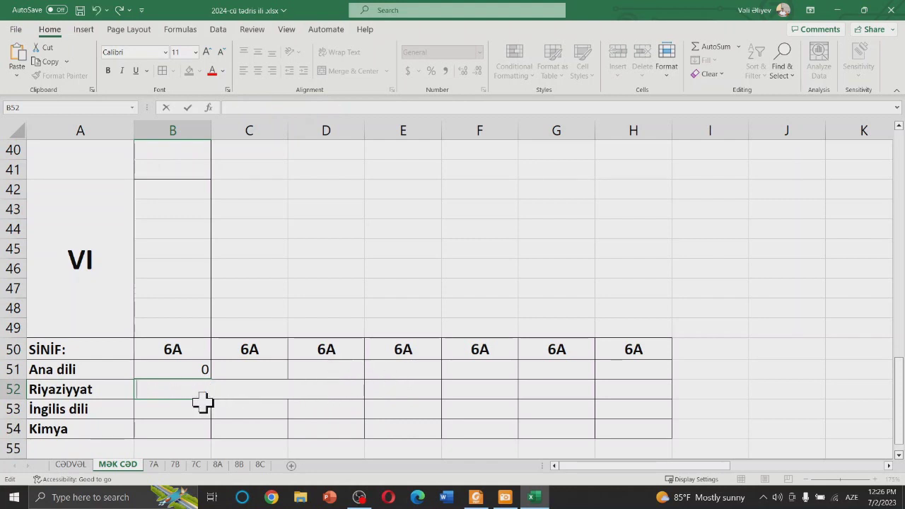
type("=c")
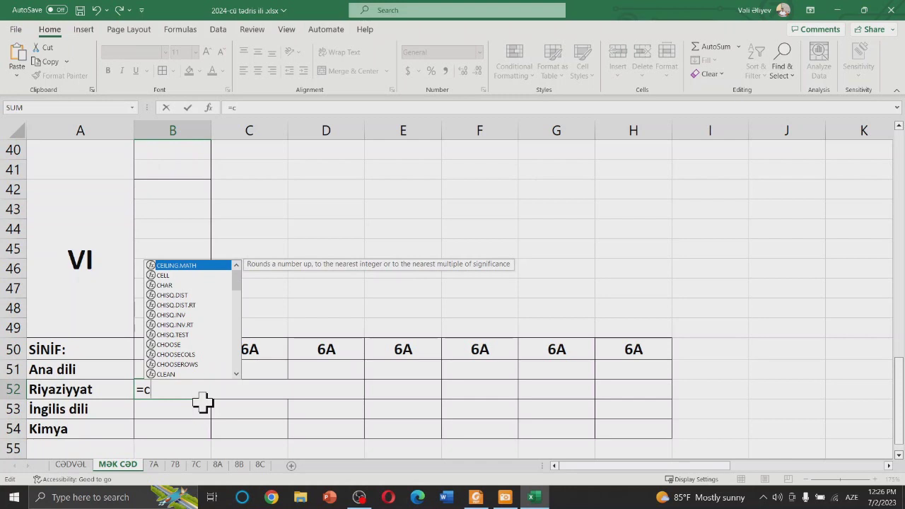
type("oun")
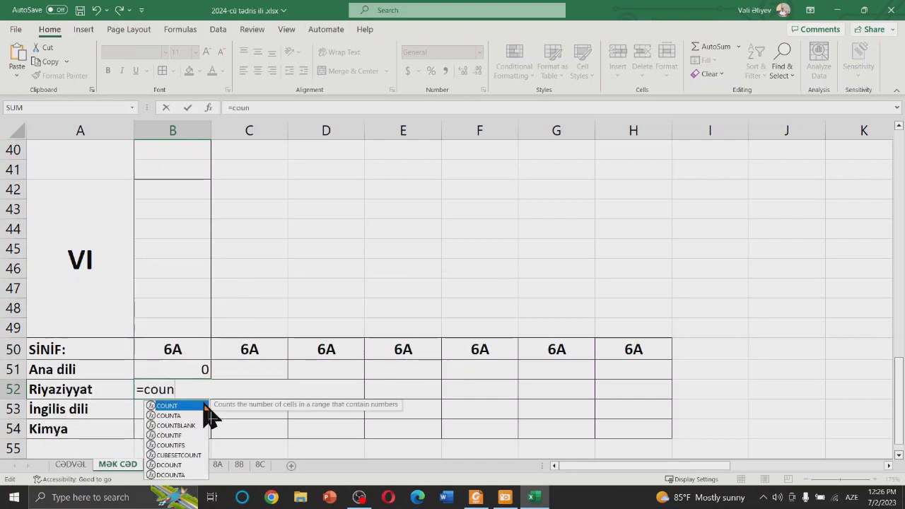
key("Down")
key("Down")
key("Down")
key("Tab")
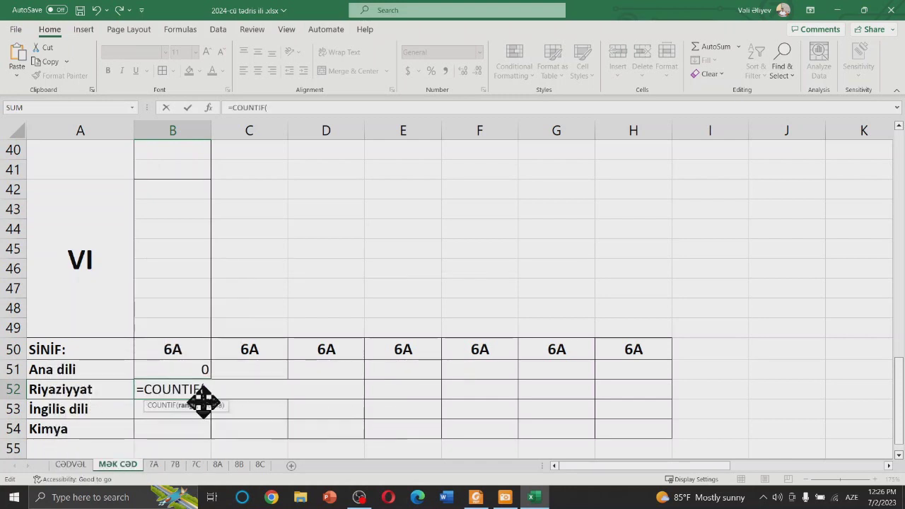
type("B2:B49,\"Riyaziyyat\"")
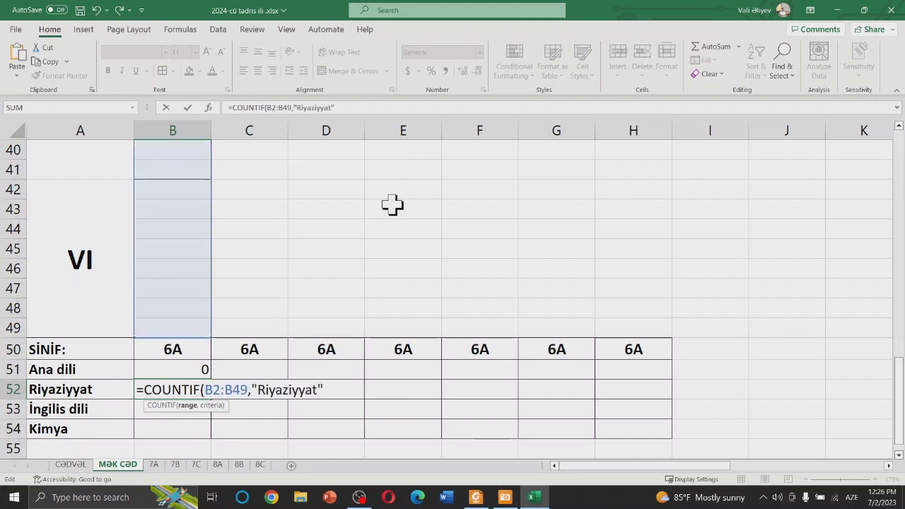
type("(")
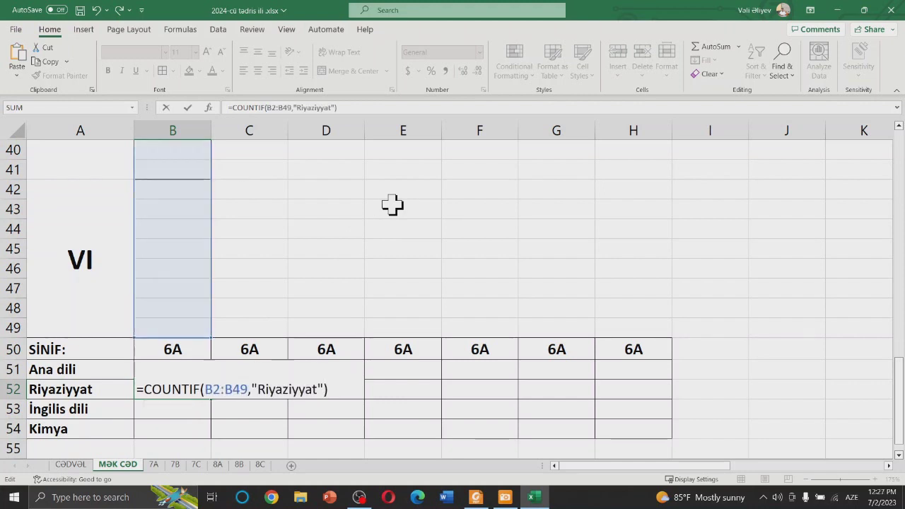
key("Return")
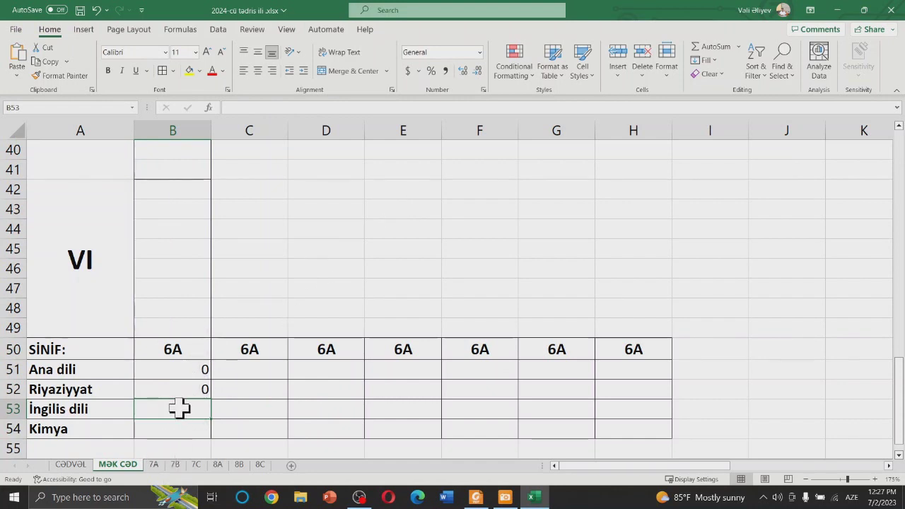
Begin a formula in B53, then abandon it and reselect the cell.
double_click(180, 409)
type("=COUN")
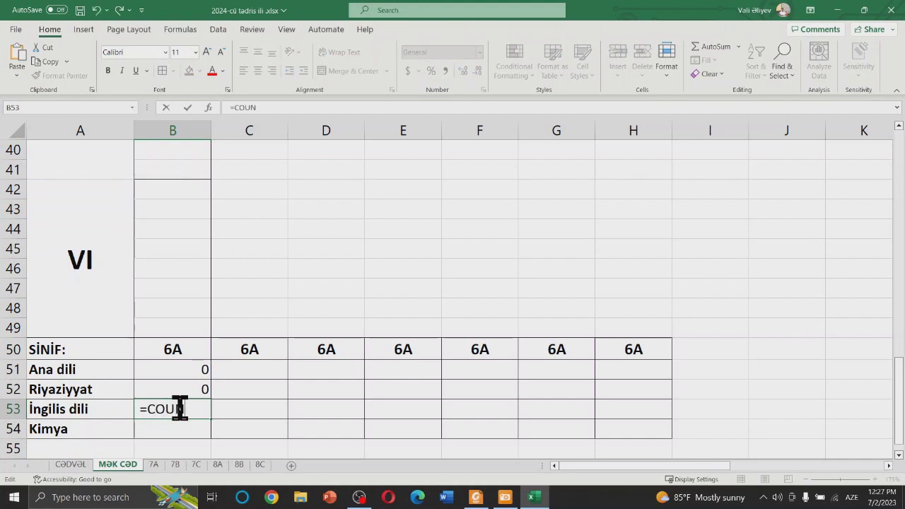
key("BackSpace")
key("BackSpace")
key("BackSpace")
key("BackSpace")
key("BackSpace")
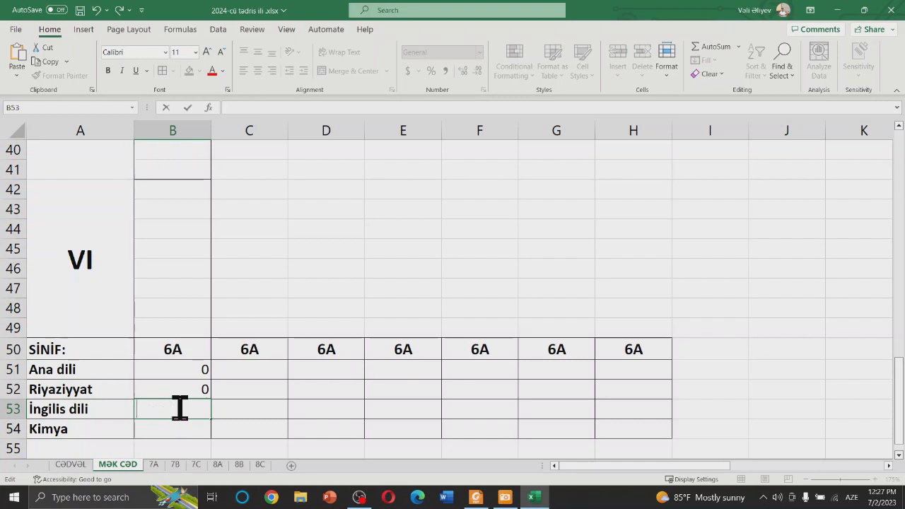
left_click(262, 414)
left_click(182, 407)
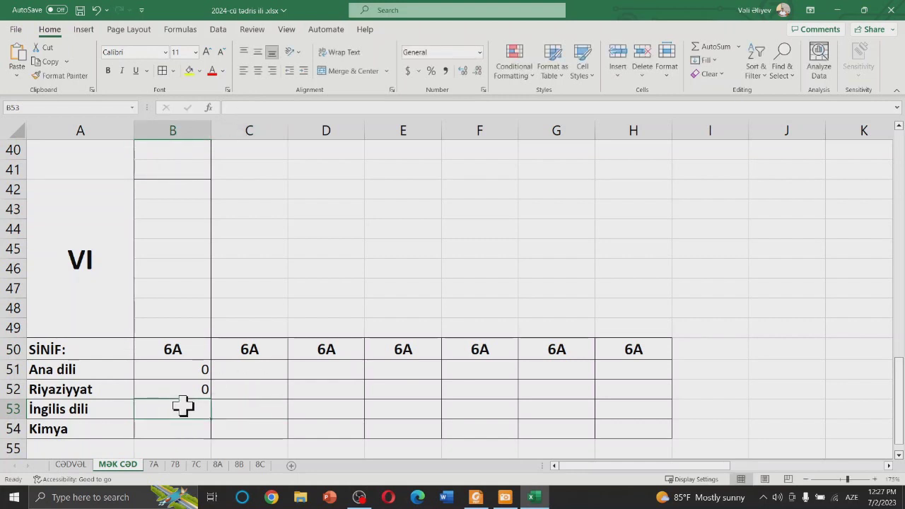
Enter =COUNTIF(B2:B49,"İngilis dili") in B53, swapping out the Riyaziyyat criterion.
type("=C")
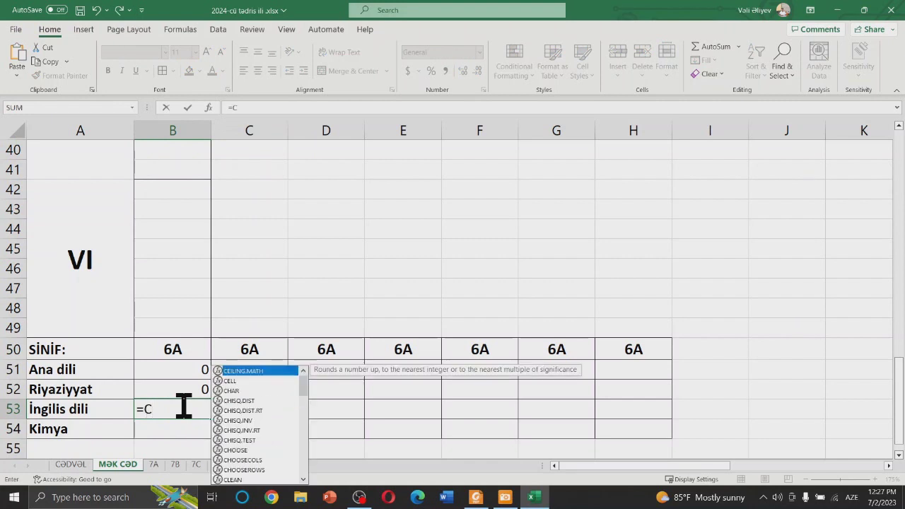
type("OUN")
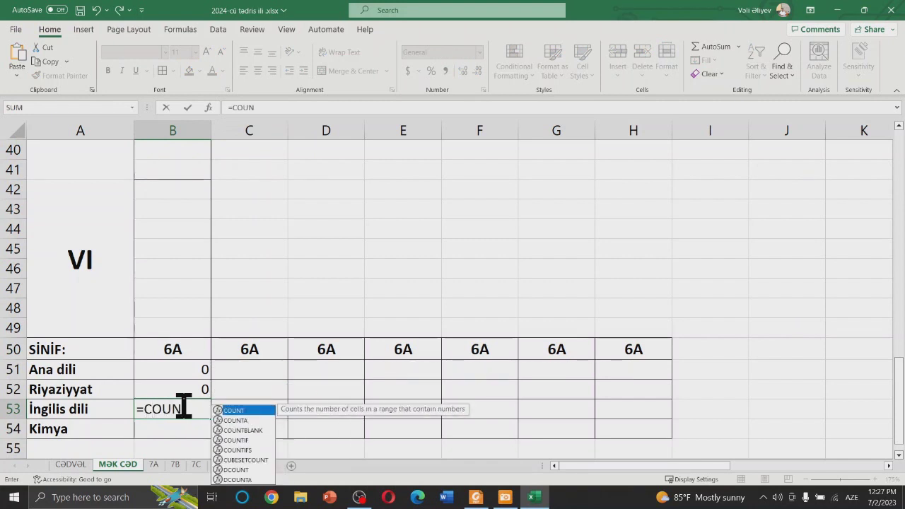
key("Down")
key("Down")
key("Down")
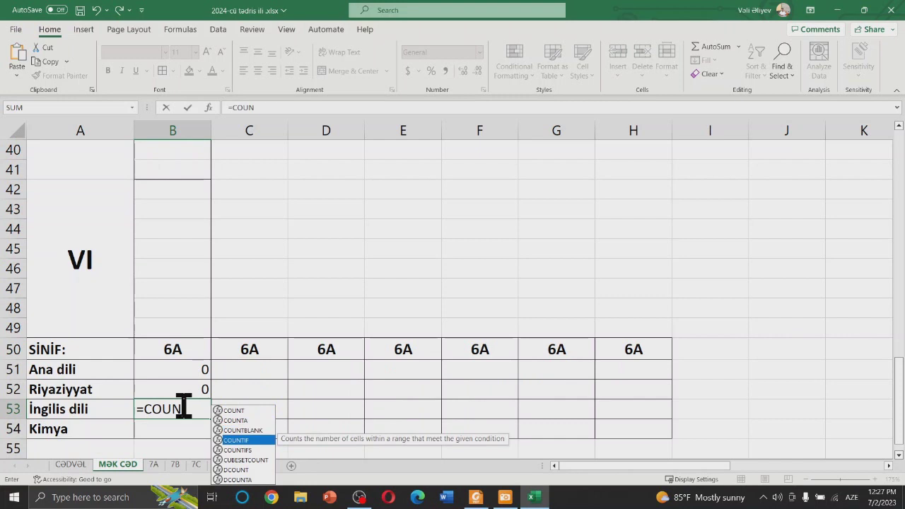
key("Tab")
type("B2:B49,\"Riyaziyyat\"")
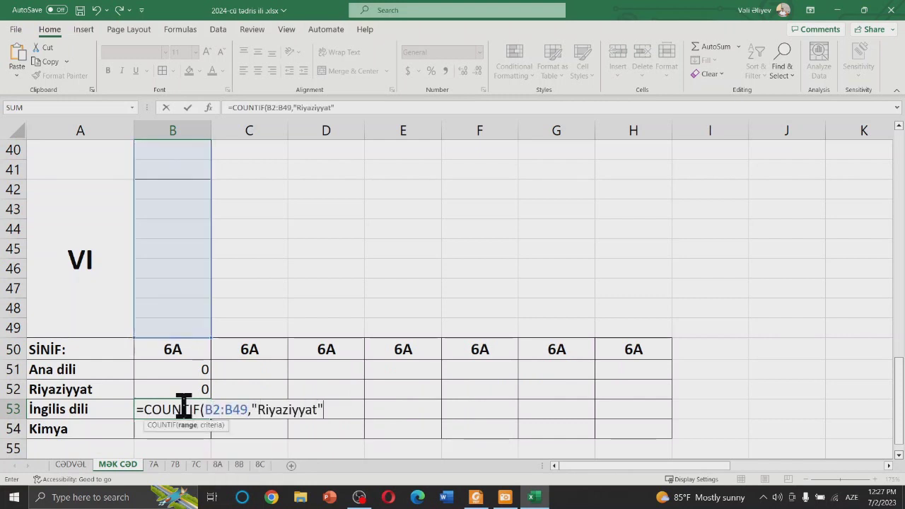
left_click(311, 410)
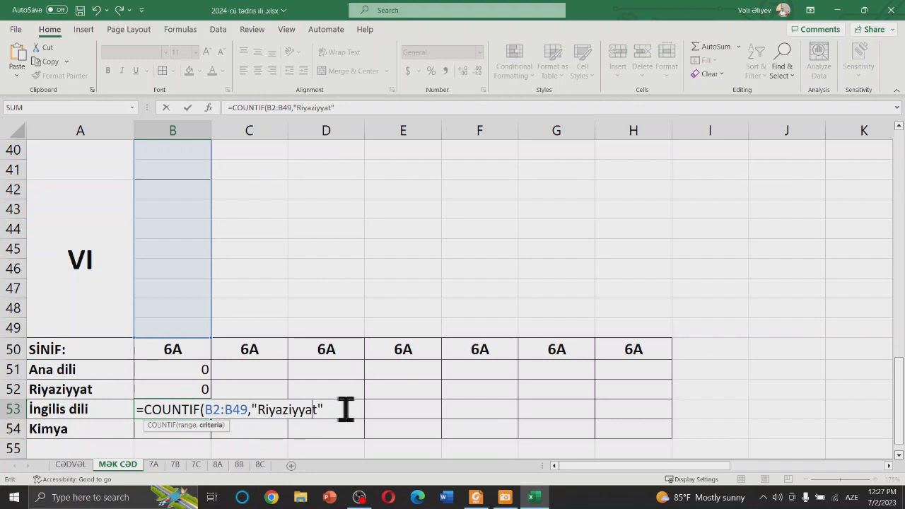
key("BackSpace")
key("BackSpace")
key("BackSpace")
key("BackSpace")
key("BackSpace")
type("gilis dili")
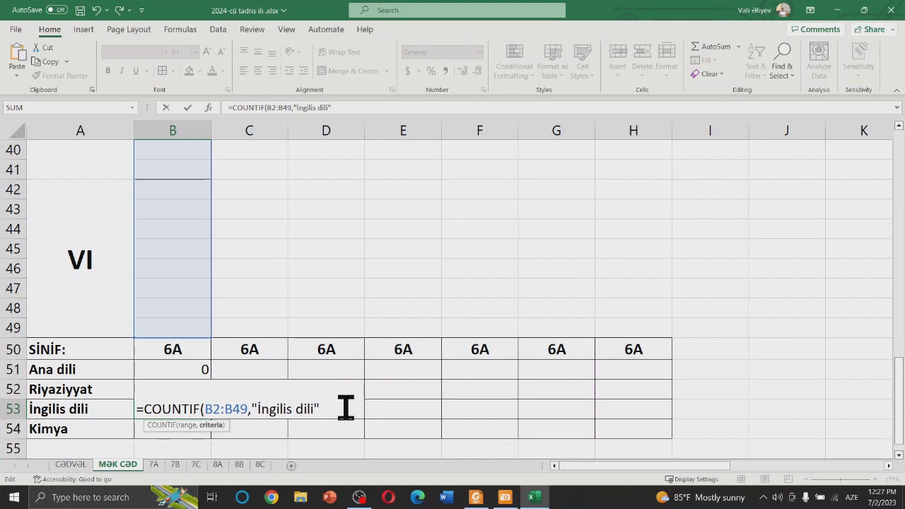
type(")")
key("Return")
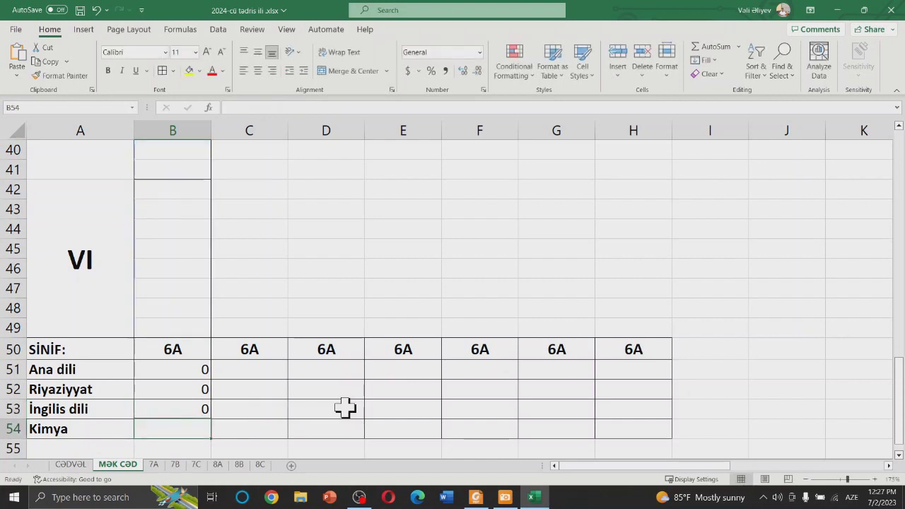
Enter =COUNTIF(B2:B49,"Kimya") in B54 to count 6A's Kimya lessons.
double_click(193, 429)
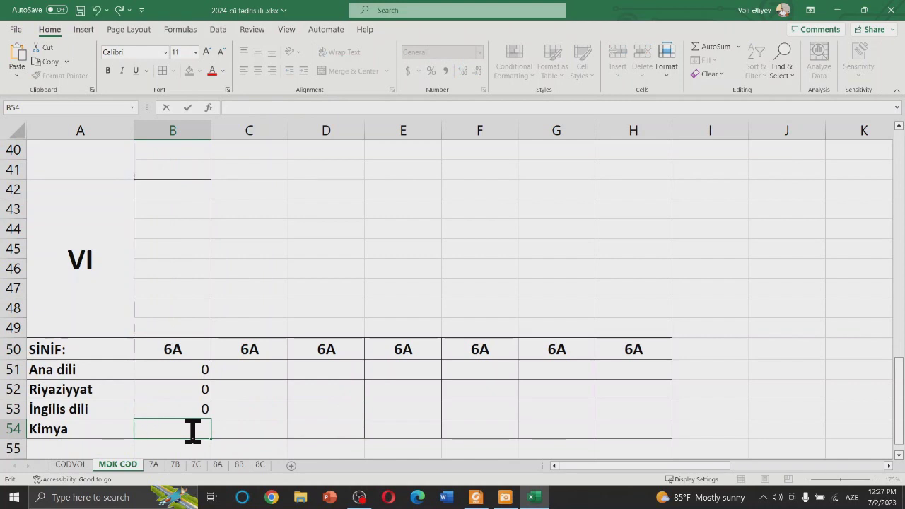
left_click(290, 433)
left_click(201, 425)
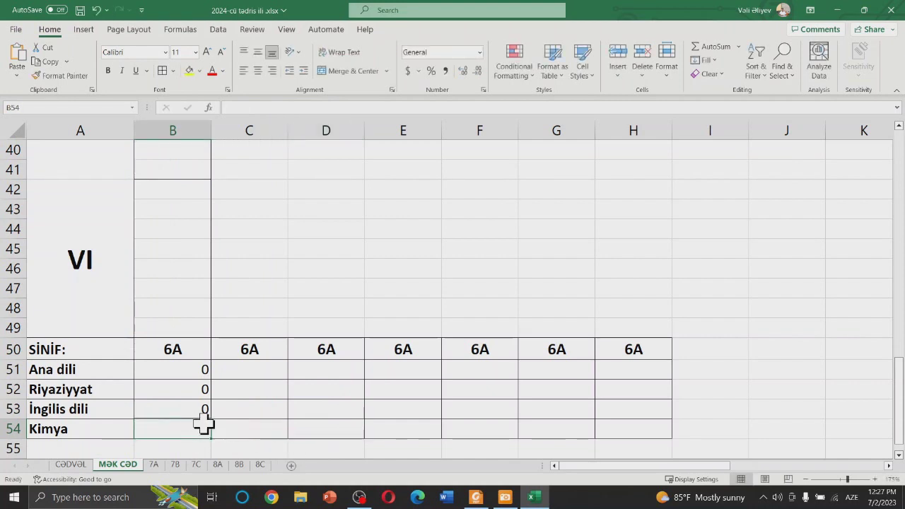
type("=C")
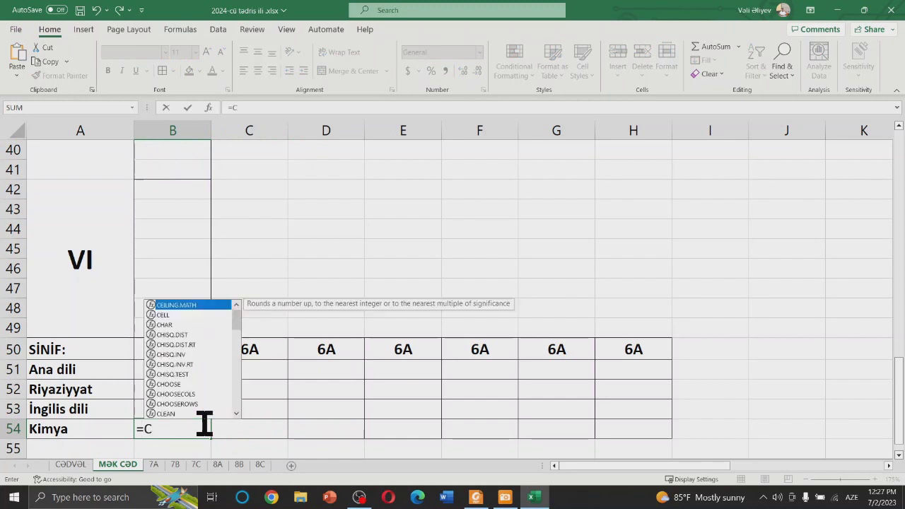
type("OUN")
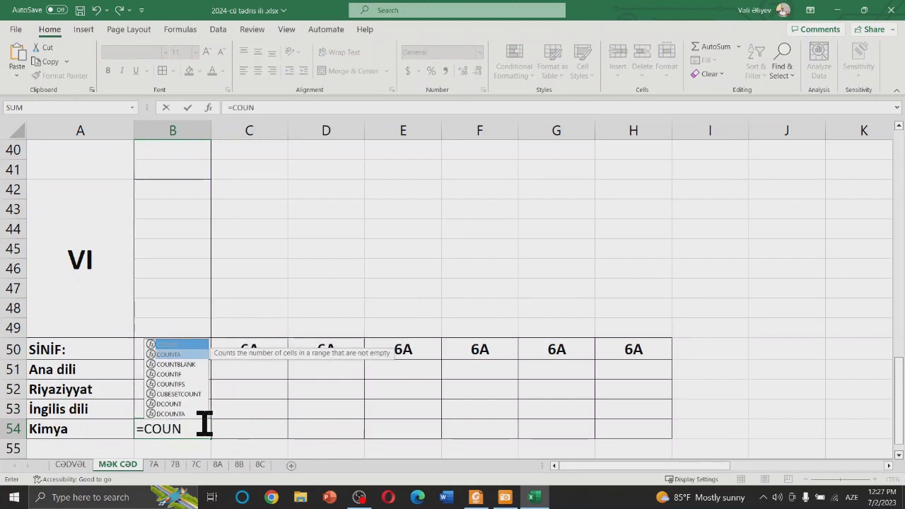
key("Down")
key("Tab")
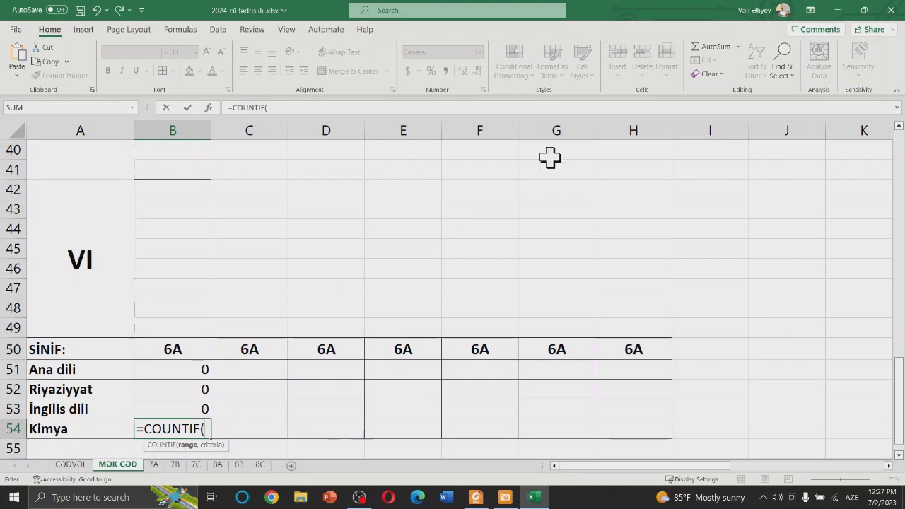
type("B2:B49,\"Riyaziyyat\"")
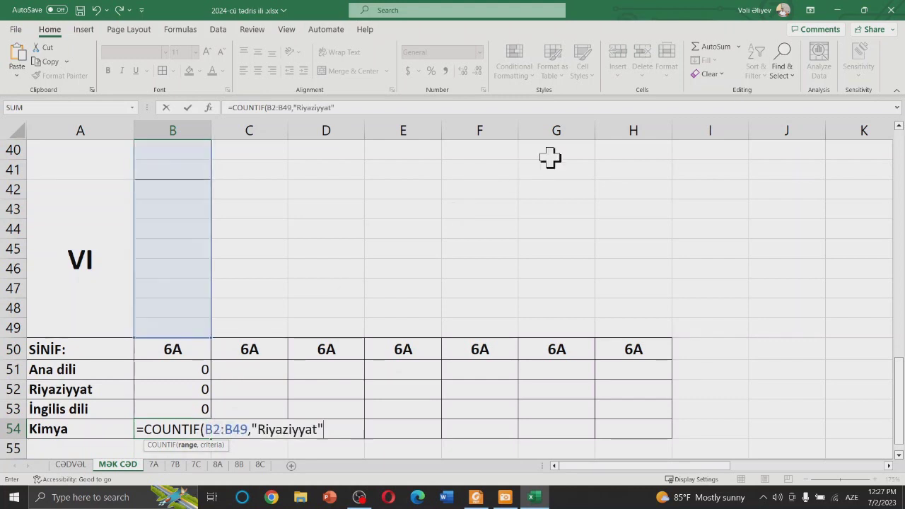
type(")")
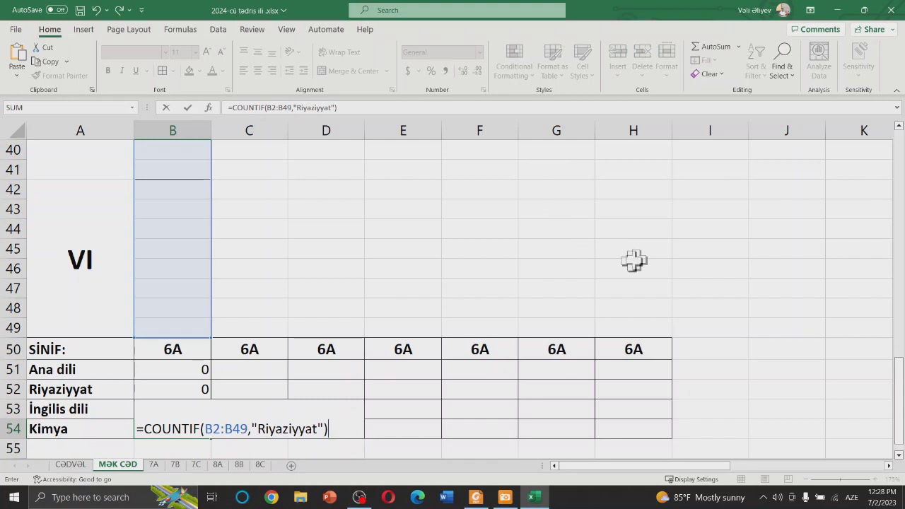
left_click(317, 429)
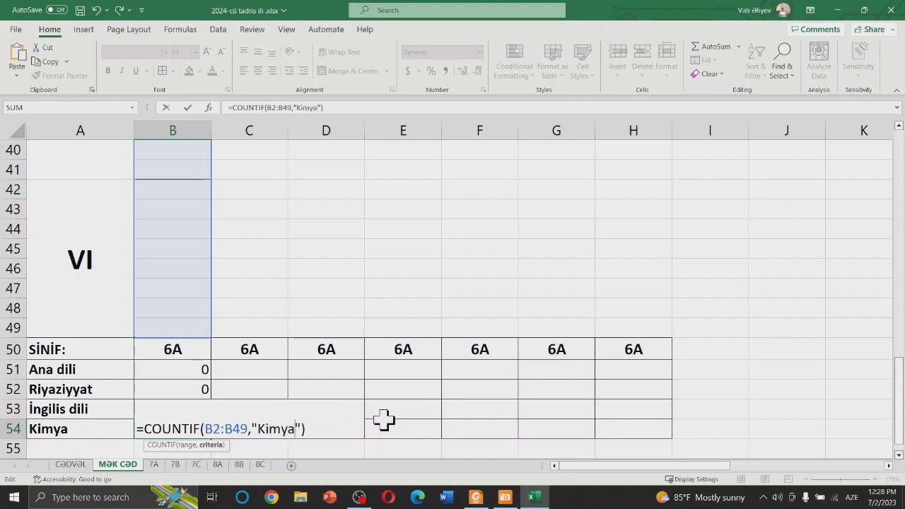
key("Return")
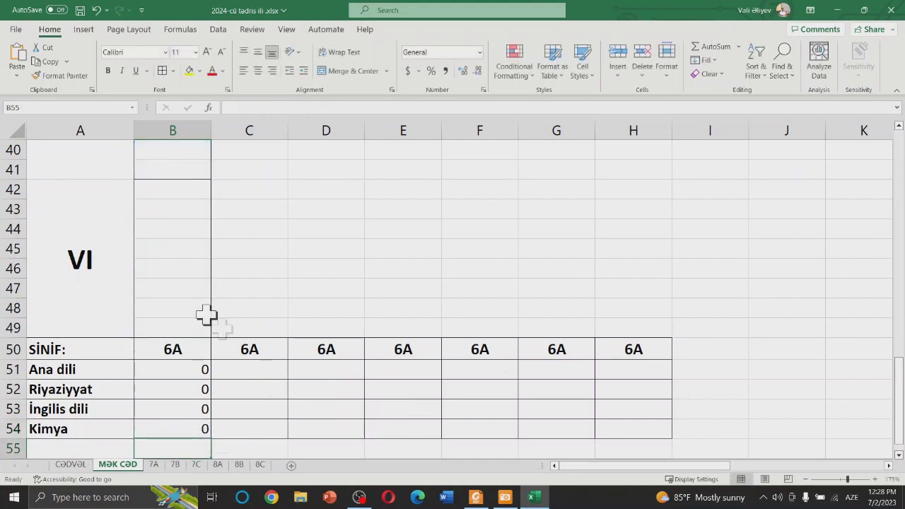
scroll(282, 304, "up", 8)
scroll(232, 286, "up", 5)
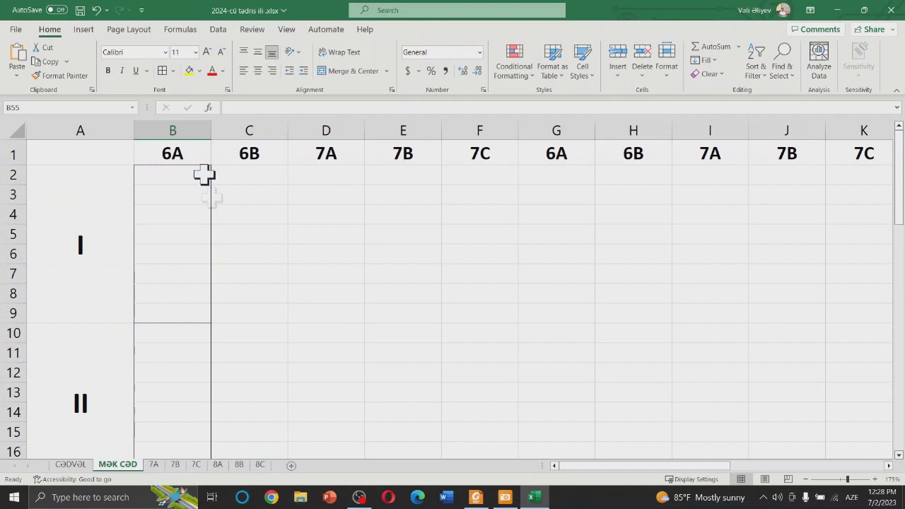
Enter Ana dili and Riyaziyyat in B2 and B3 as 6A's first lessons.
left_click(171, 158)
left_click(207, 179)
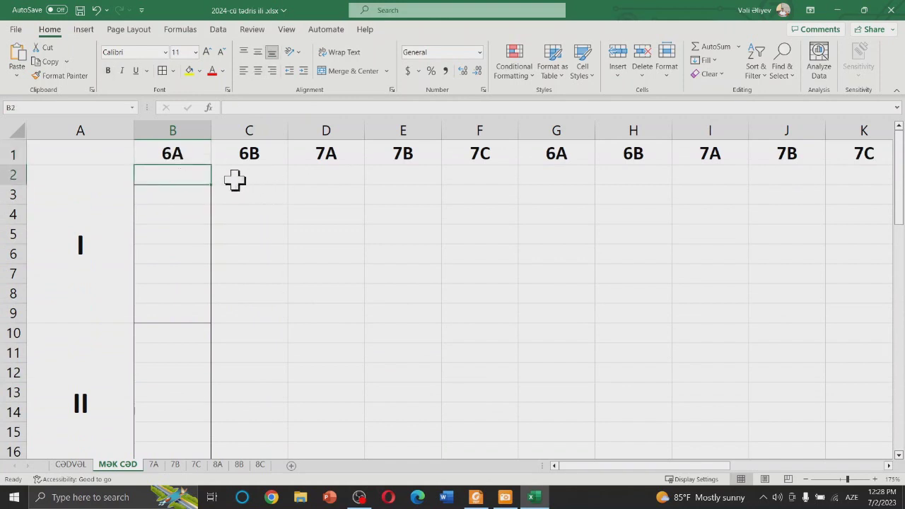
type("Ana")
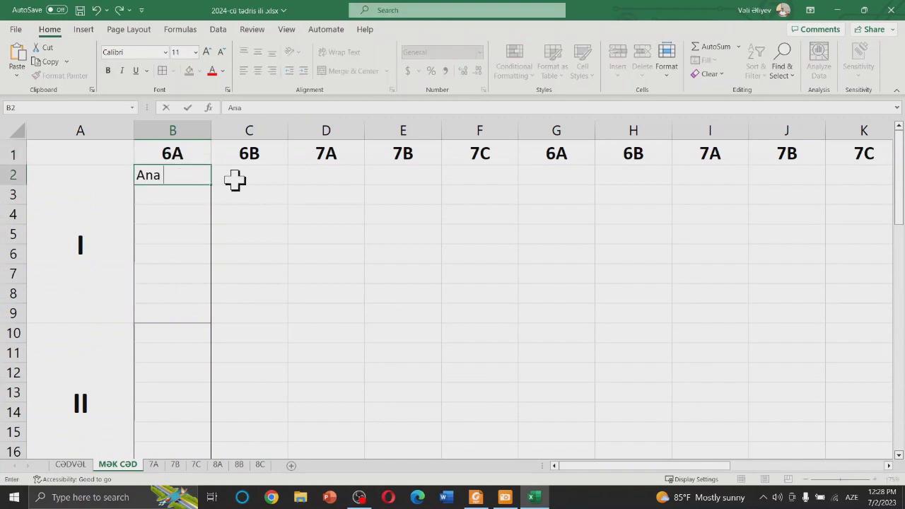
type("li")
key("Return")
type("Riyaziyyat")
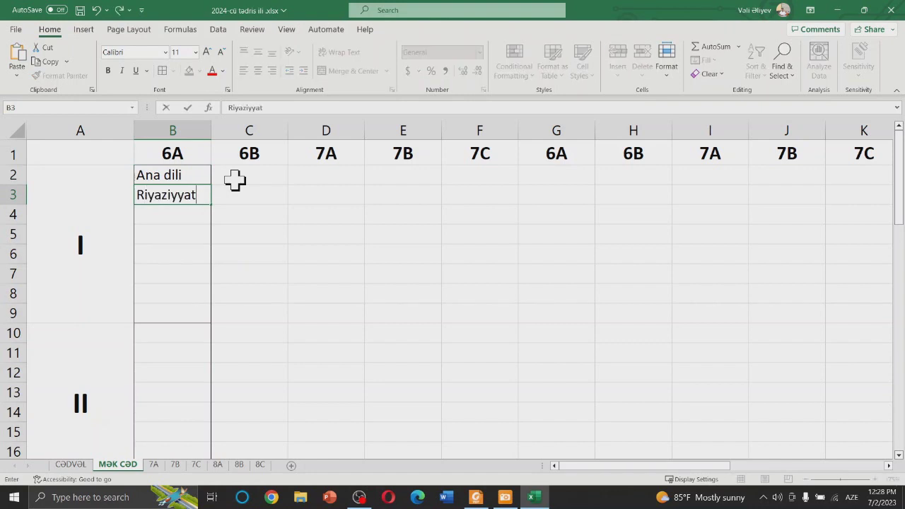
key("Return")
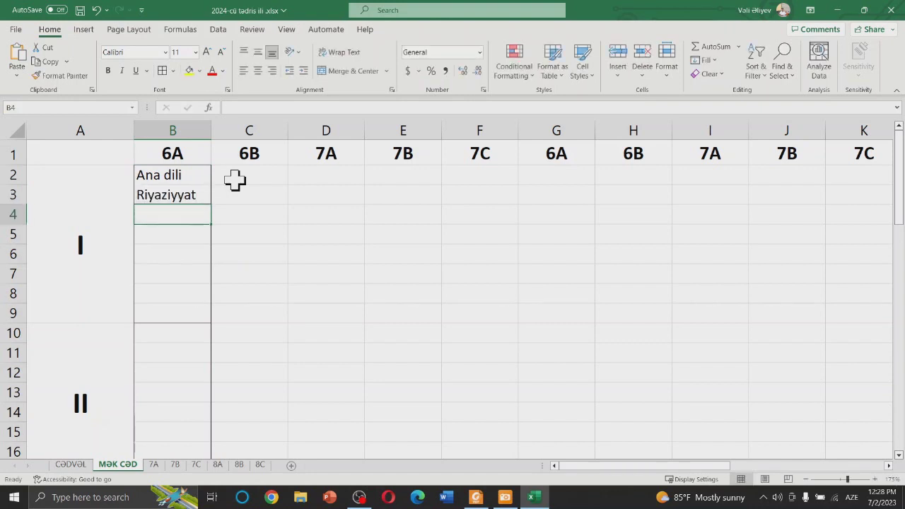
Add Coğrafiya, Kimya, Fizika and Tarix in B4:B7, then select B2:B7.
scroll(237, 277, "down", 4)
scroll(202, 295, "down", 4)
scroll(203, 295, "down", 8)
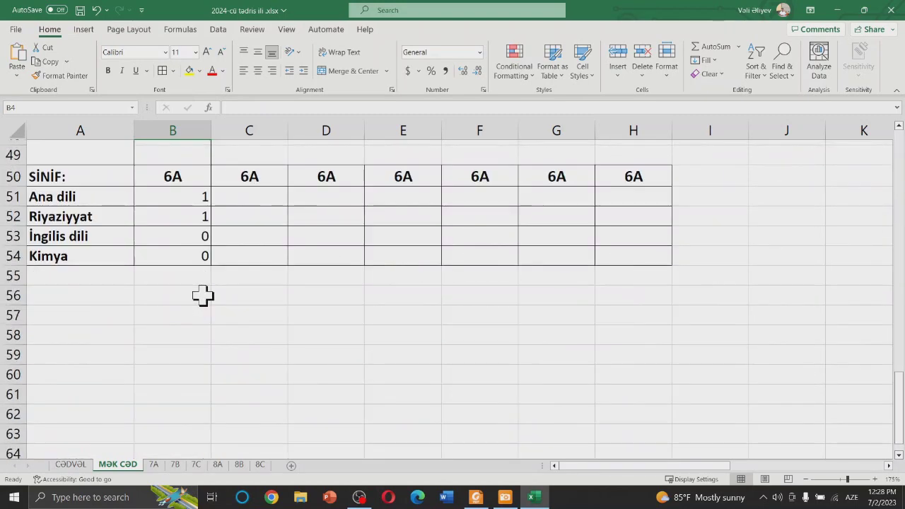
scroll(214, 234, "up", 2)
scroll(214, 234, "up", 2)
scroll(215, 235, "up", 10)
scroll(216, 235, "up", 3)
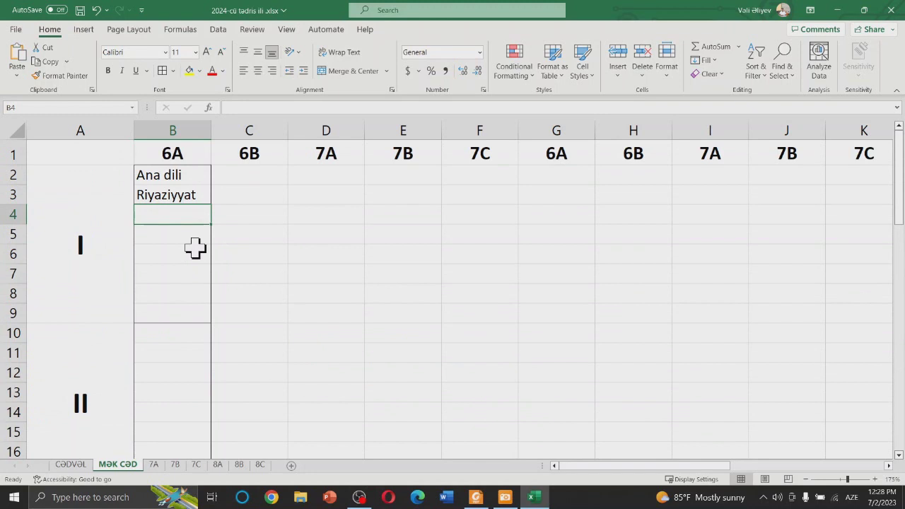
type("Coğrafi")
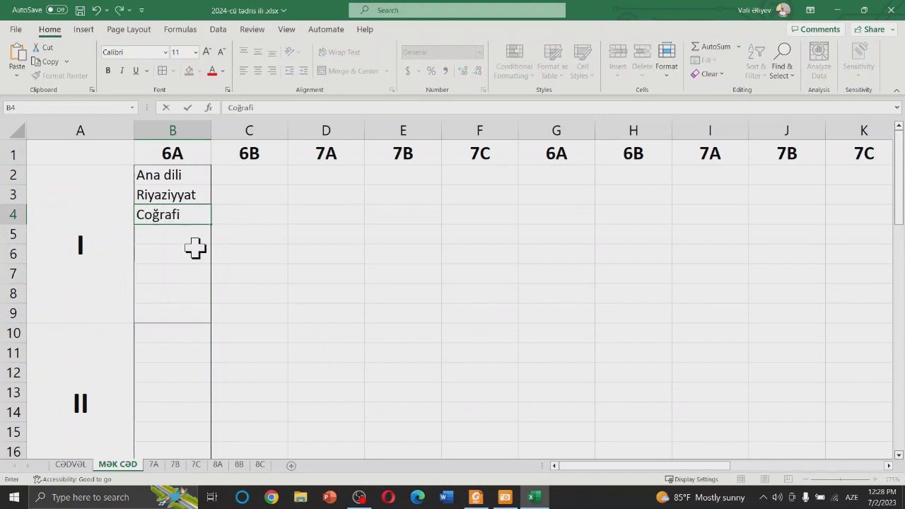
type("ya")
key("Return")
type("Kimy")
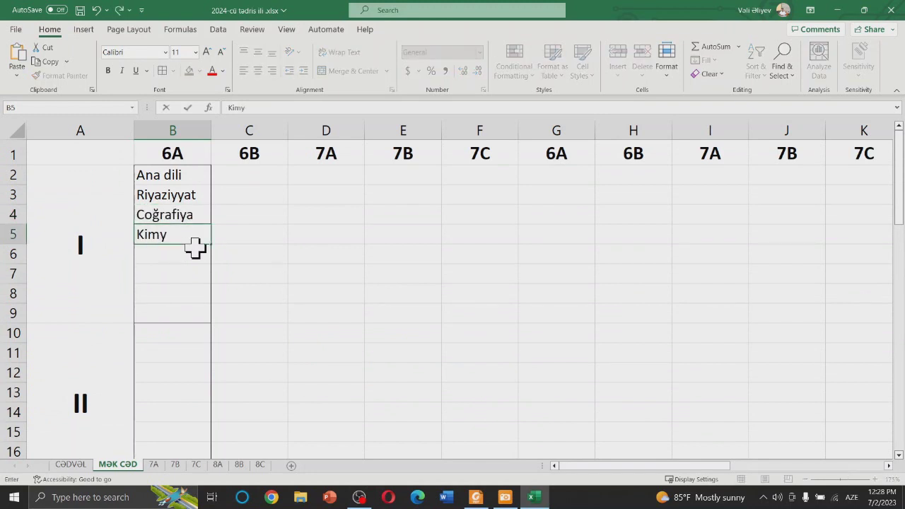
key("Return")
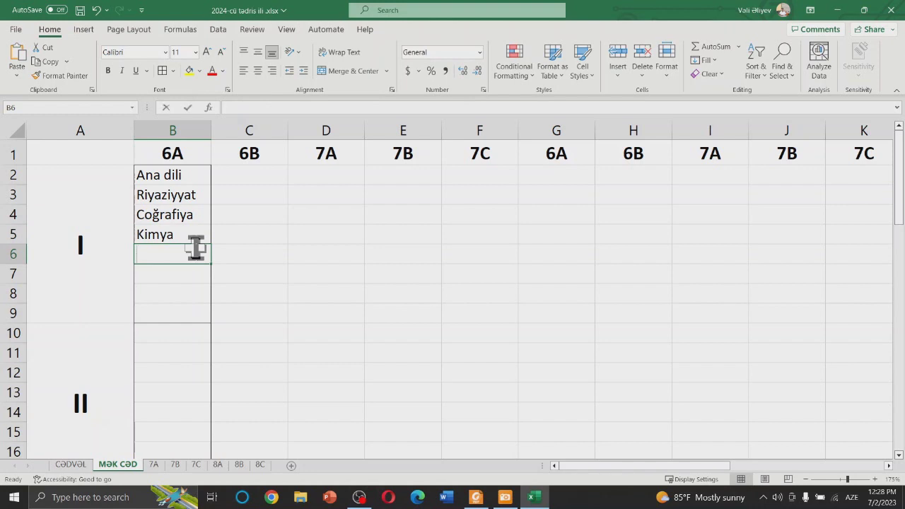
type("Fizika")
key("Return")
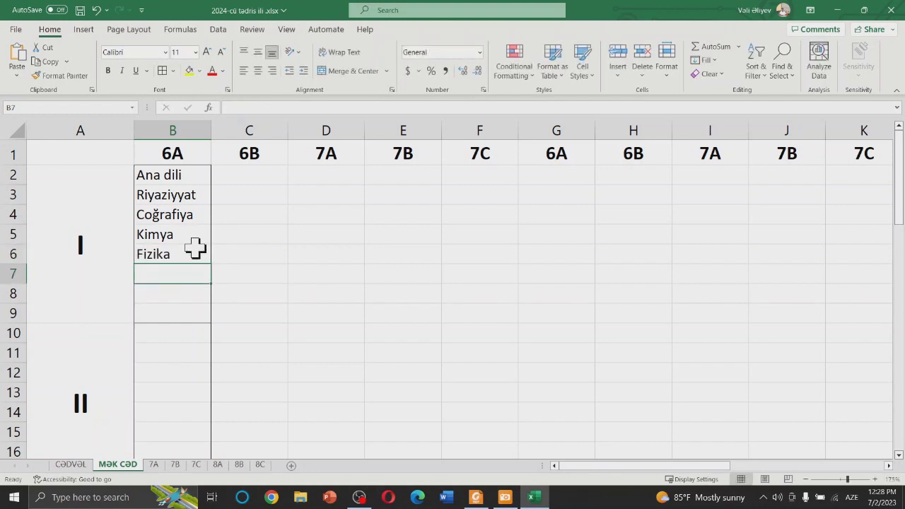
type("Ta")
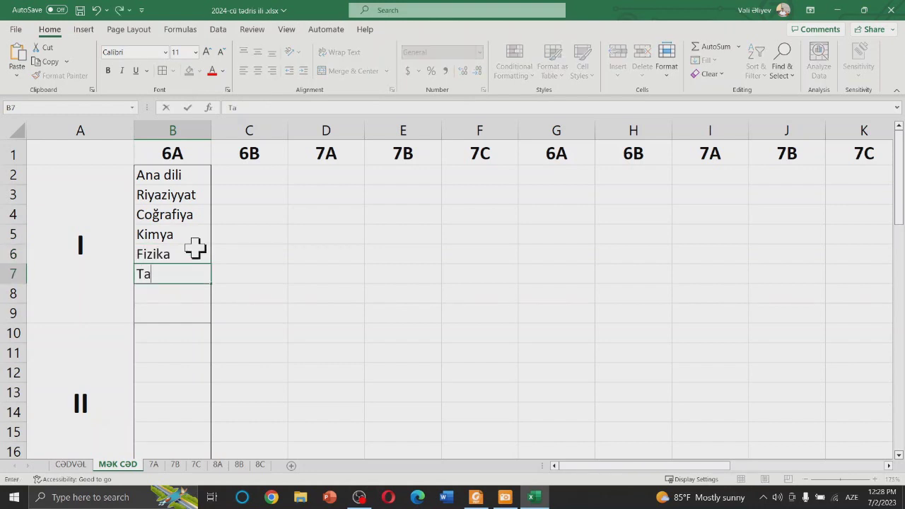
type("rix")
key("Return")
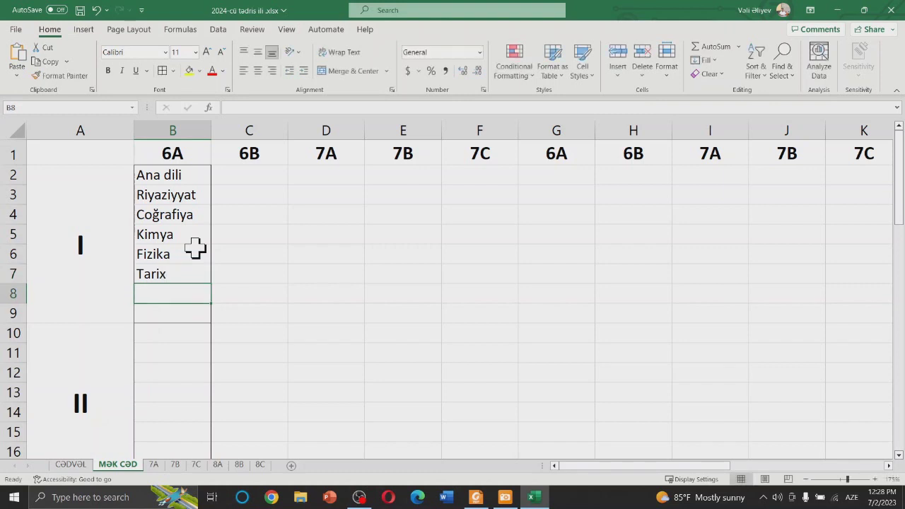
left_click_drag(196, 169, 186, 278)
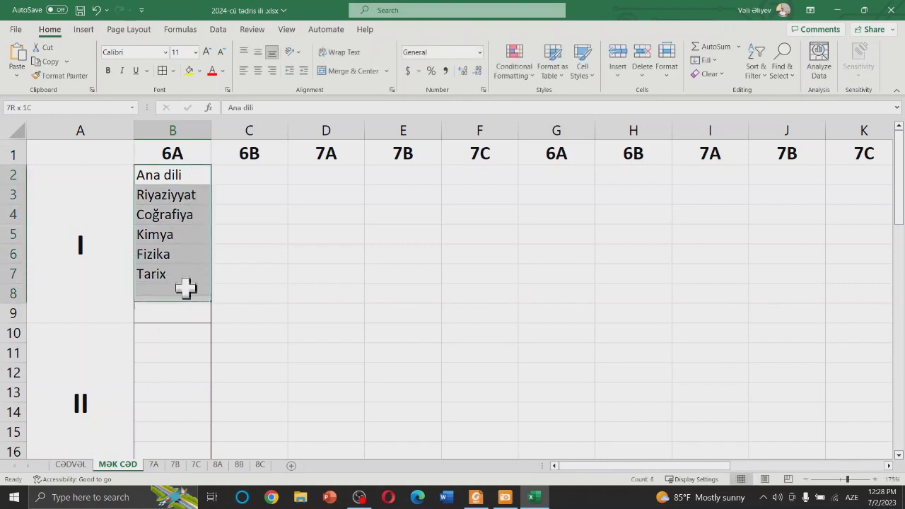
Copy the six subjects and paste them into B10:B15 and B18:B23.
key("ctrl+c")
left_click(182, 338)
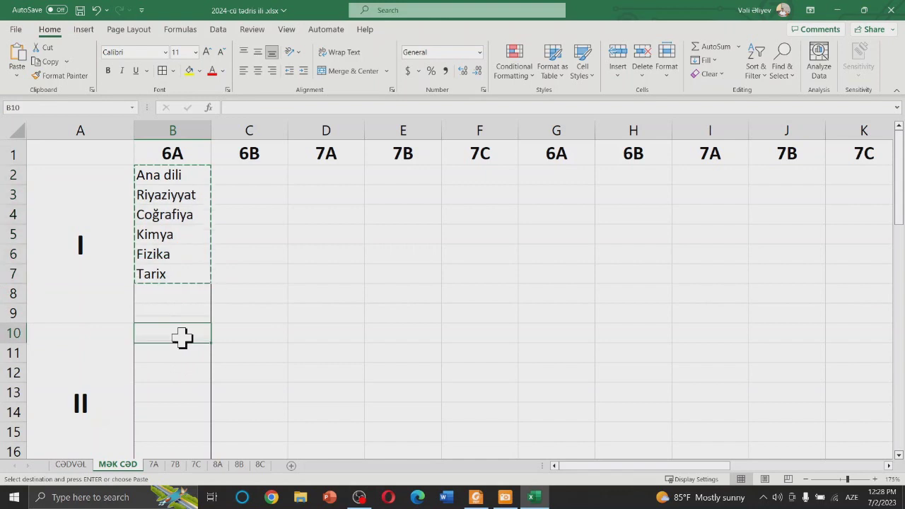
key("ctrl+v")
scroll(191, 340, "down", 3)
left_click(169, 294)
left_click(172, 333)
key("ctrl+v")
Paste the six subjects into B26:B31, block V at B34, and block VI.
scroll(195, 382, "down", 3)
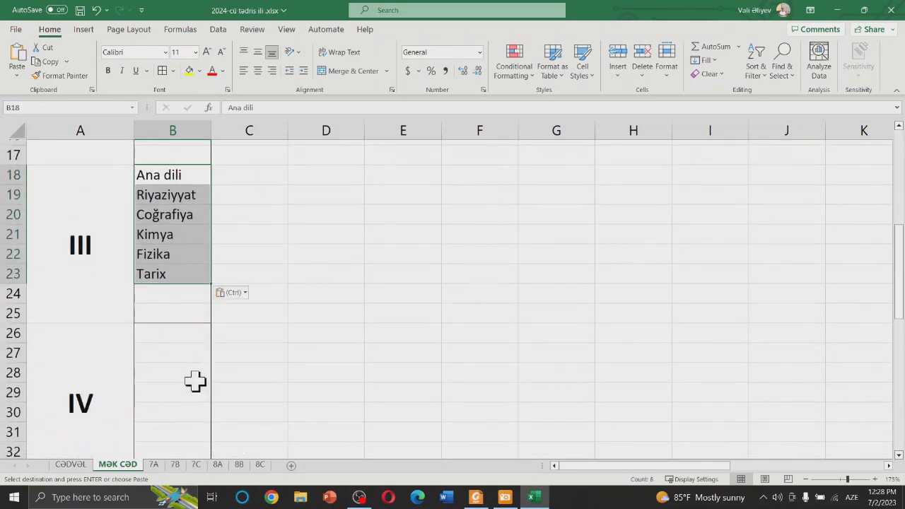
left_click(170, 341)
key("ctrl+v")
scroll(198, 369, "down", 3)
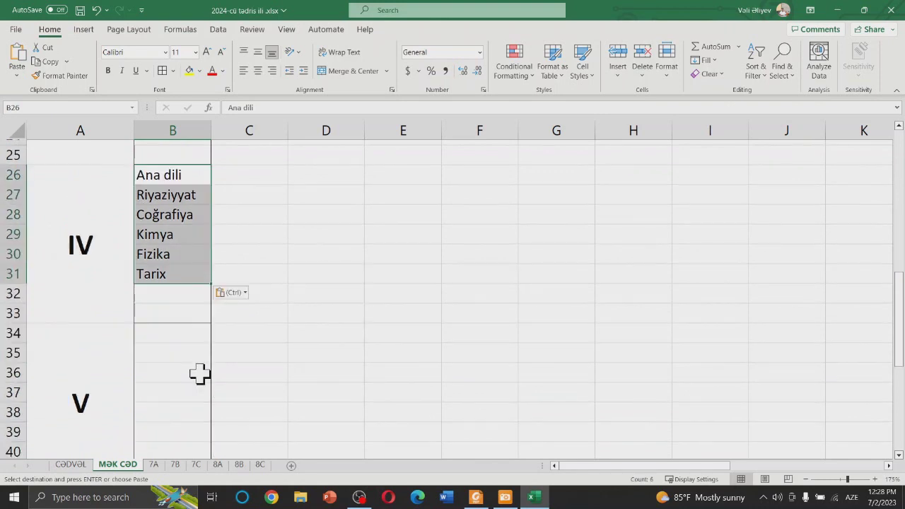
left_click(172, 330)
key("ctrl+v")
scroll(224, 373, "down", 4)
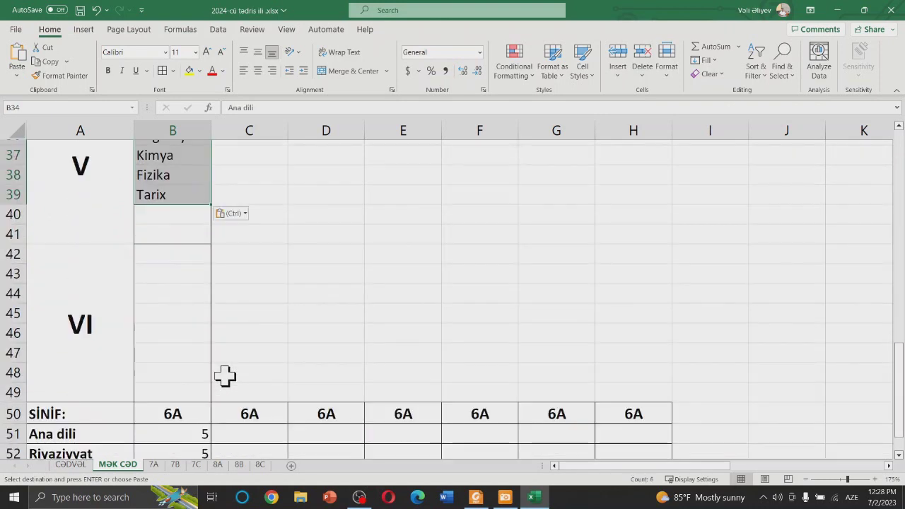
left_click(163, 237)
left_click(168, 255)
key("ctrl+v")
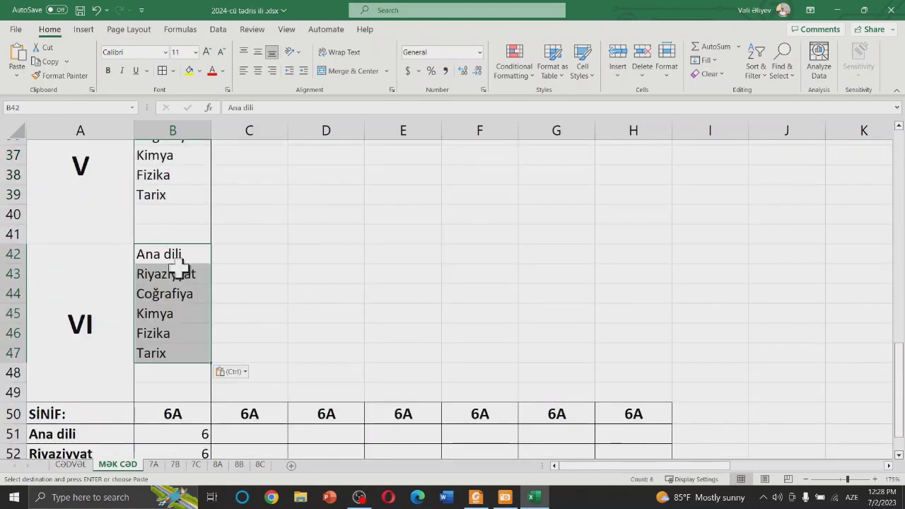
Check the İngilis dili count formula and cancel the pending copy with Esc.
scroll(188, 287, "down", 1)
scroll(185, 287, "down", 3)
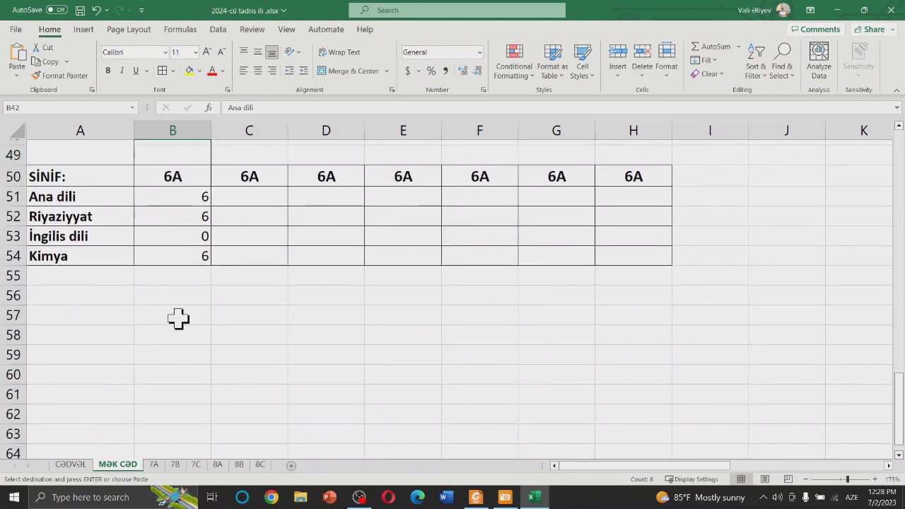
scroll(178, 318, "up", 1)
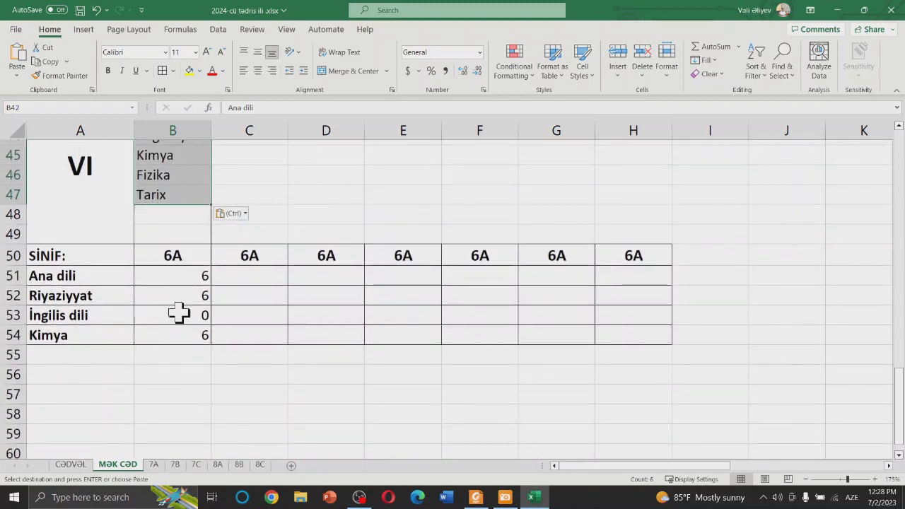
left_click(180, 313)
key("ctrl")
key("Escape")
scroll(202, 286, "up", 3)
scroll(218, 293, "up", 4)
scroll(218, 293, "up", 1)
scroll(218, 293, "up", 5)
scroll(218, 293, "up", 3)
left_click(247, 280)
key("Escape")
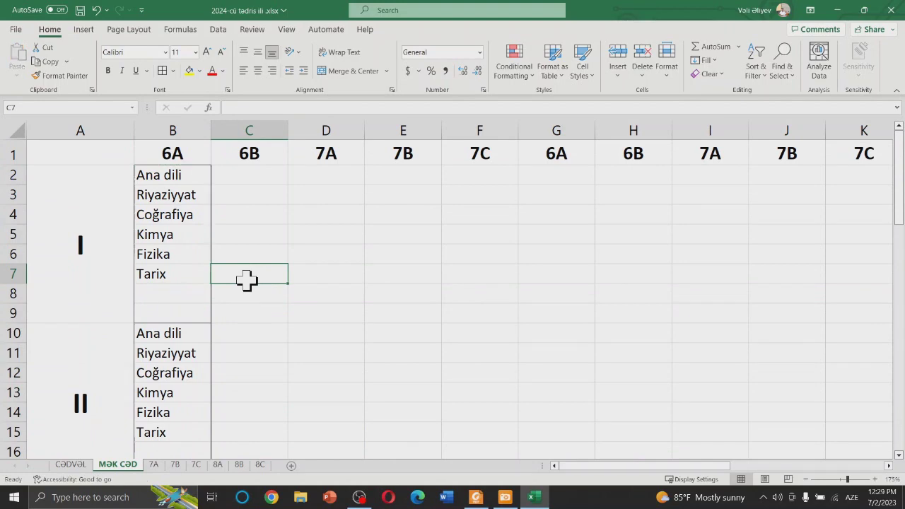
scroll(233, 287, "down", 4)
scroll(226, 289, "down", 3)
scroll(219, 290, "down", 2)
scroll(219, 292, "down", 3)
scroll(219, 293, "down", 3)
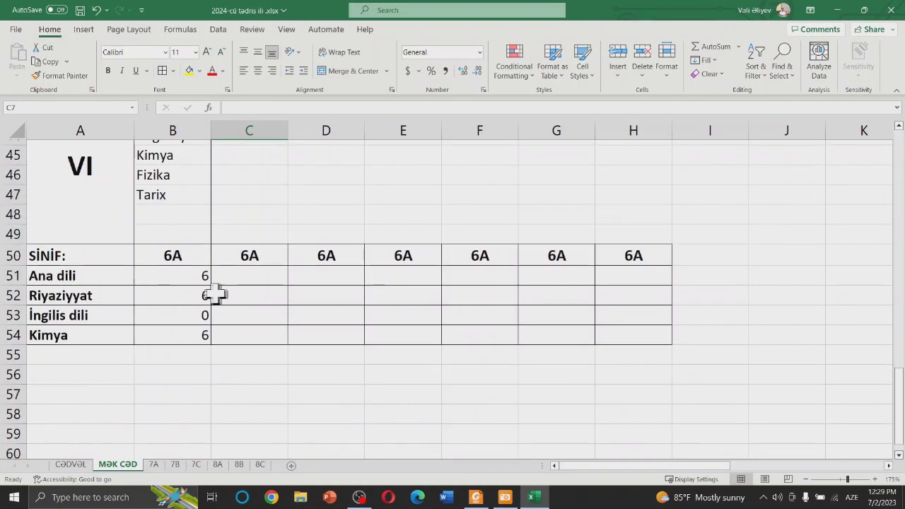
Make all entries in column B (6A) centred and bold.
left_click(172, 129)
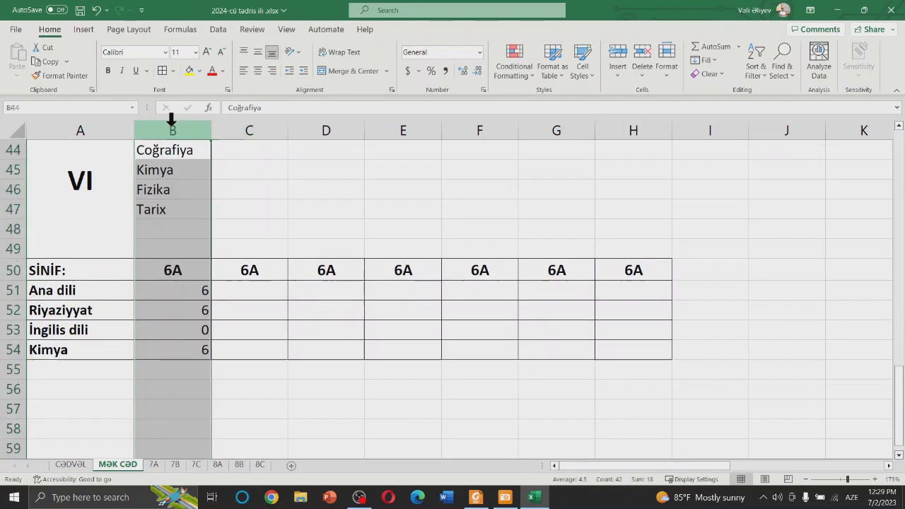
left_click(259, 71)
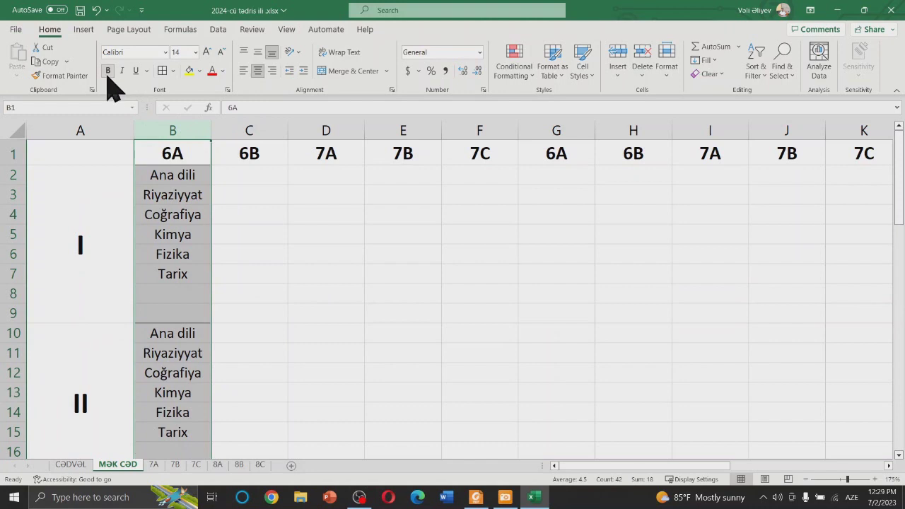
left_click(108, 71)
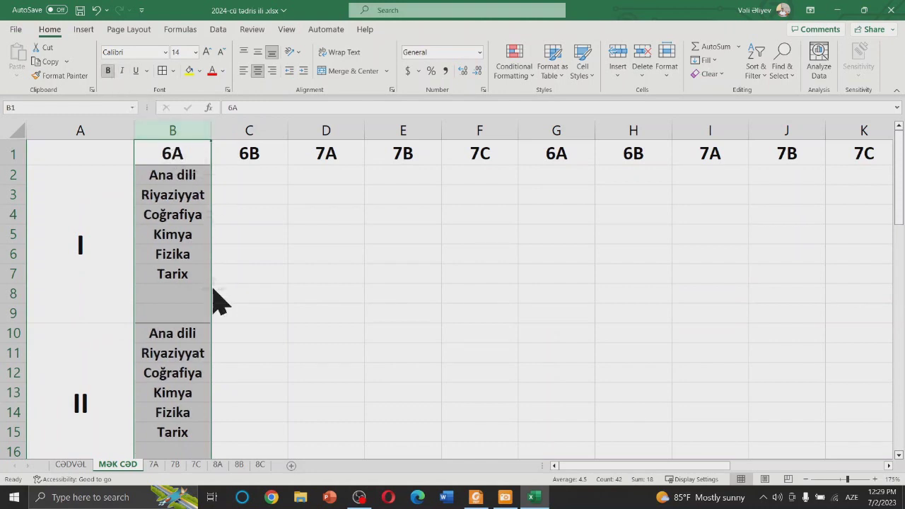
left_click(263, 289)
Inspect the Riyaziyyat count formula, then return to the top of the sheet.
scroll(262, 289, "down", 3, "ctrl")
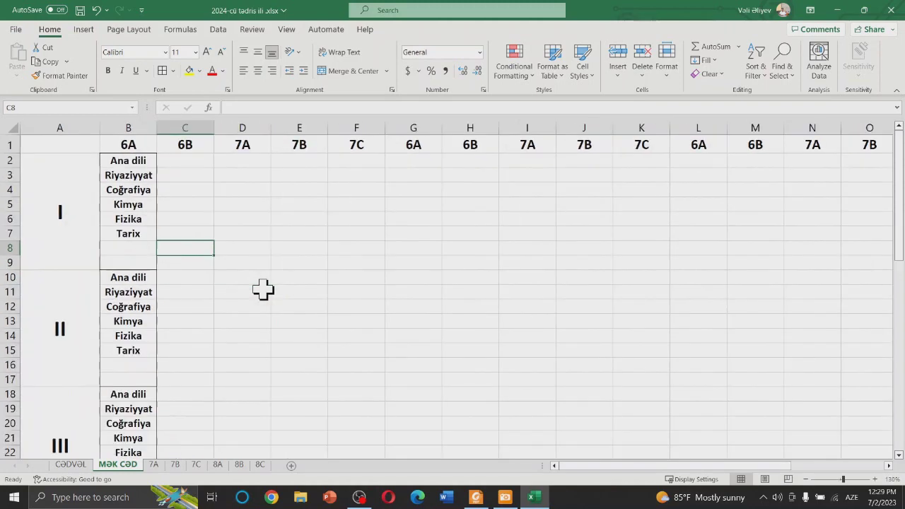
scroll(262, 289, "down", 3, "ctrl")
scroll(264, 290, "down", 2, "ctrl")
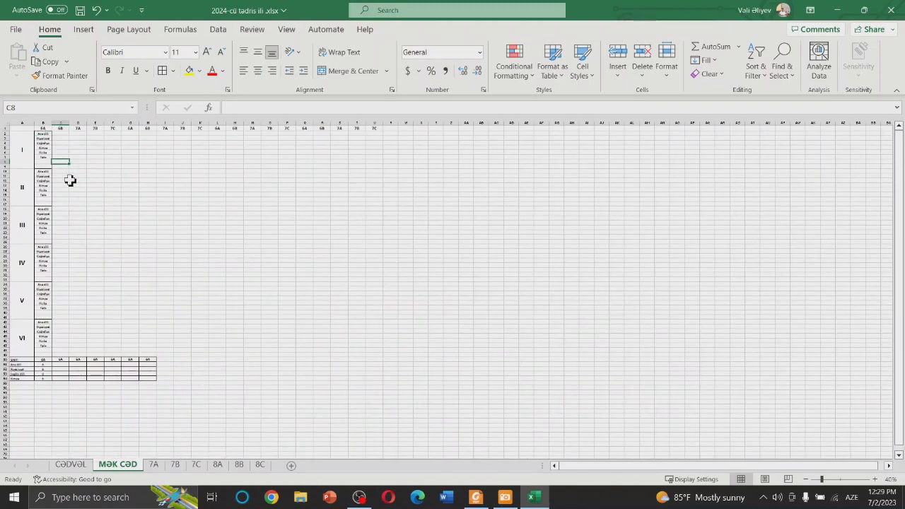
left_click(117, 228)
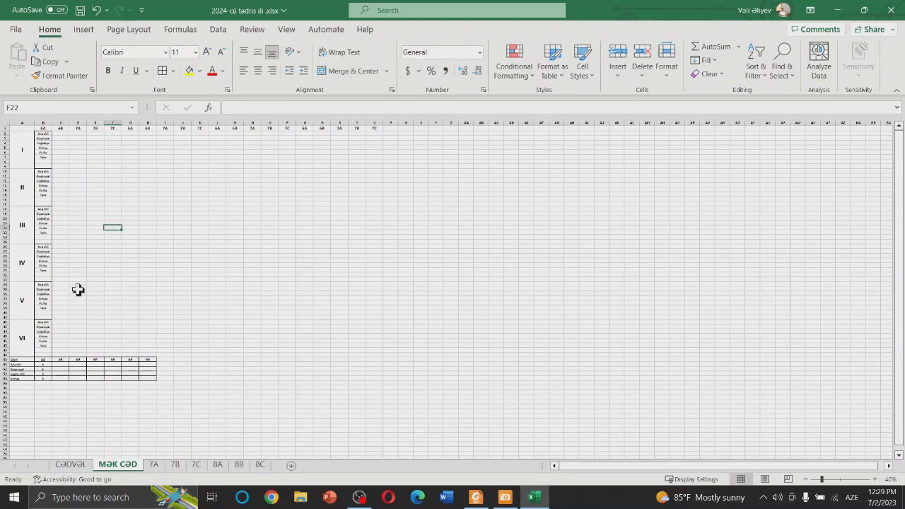
left_click(37, 369)
scroll(41, 368, "up", 1, "ctrl")
scroll(44, 368, "up", 2, "ctrl")
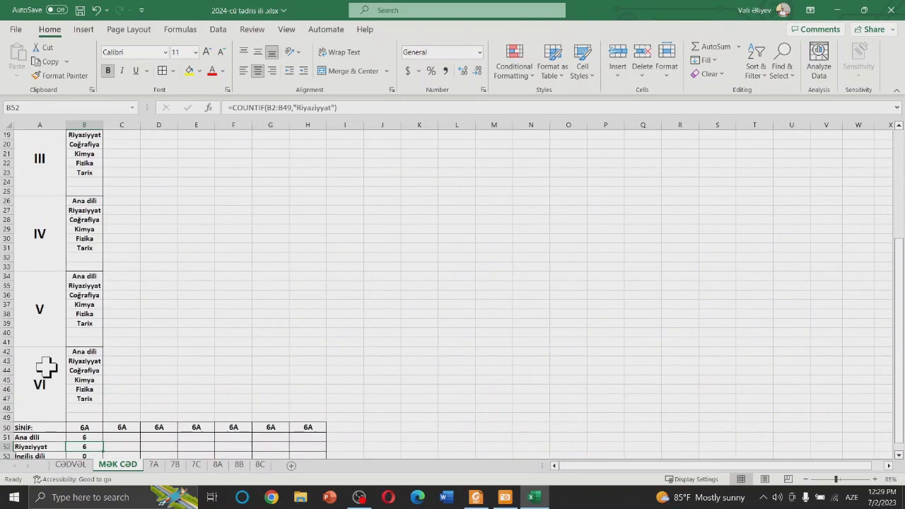
scroll(45, 367, "up", 1, "ctrl")
scroll(49, 363, "up", 1, "ctrl")
scroll(14, 261, "up", 5)
scroll(29, 226, "up", 3)
scroll(46, 177, "up", 4)
scroll(53, 173, "up", 2)
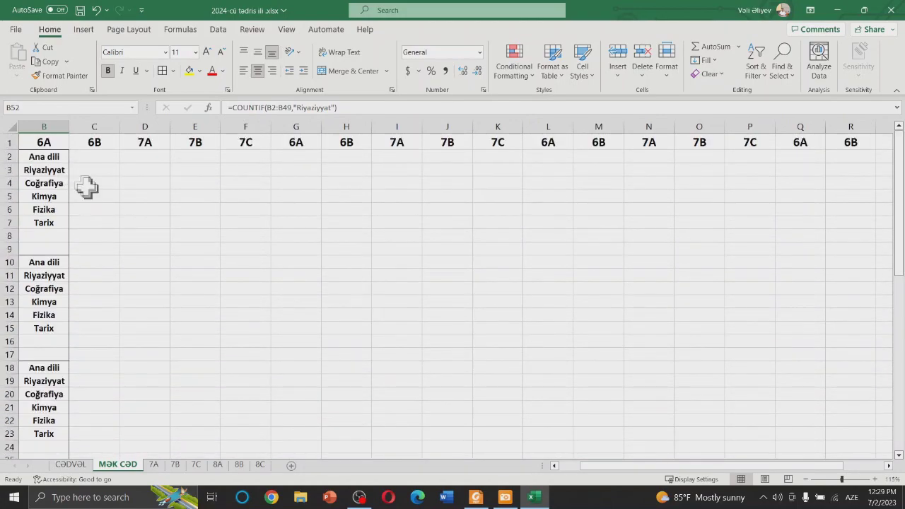
Fill the 6A lesson blocks and four subject counts across columns C to H.
left_click_drag(49, 159, 57, 463)
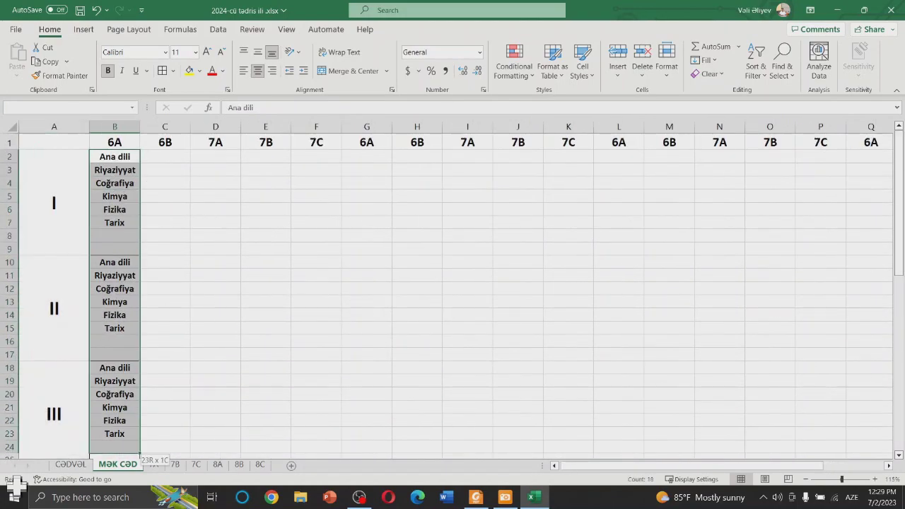
mouse_move(56, 463)
left_mouse_down()
mouse_move(141, 364)
mouse_move(460, 382)
left_mouse_up()
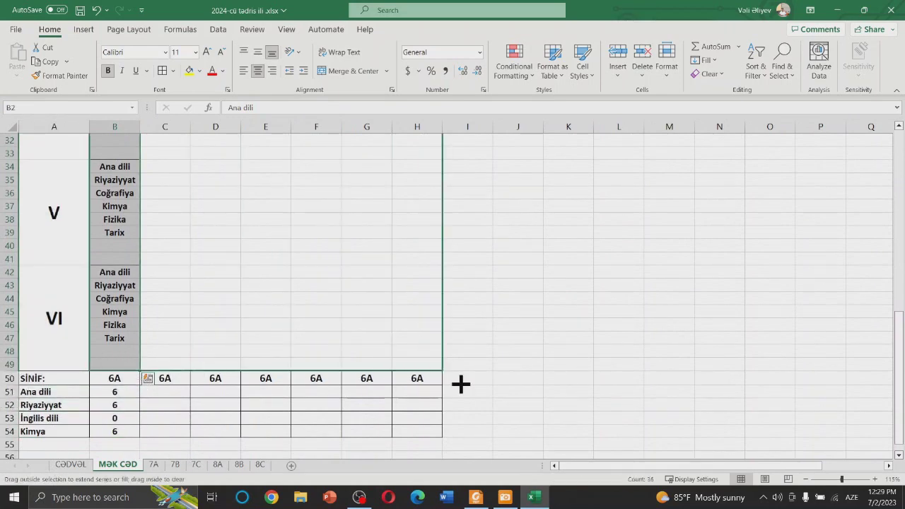
mouse_move(117, 393)
left_mouse_down()
mouse_move(120, 433)
mouse_move(143, 440)
left_mouse_up()
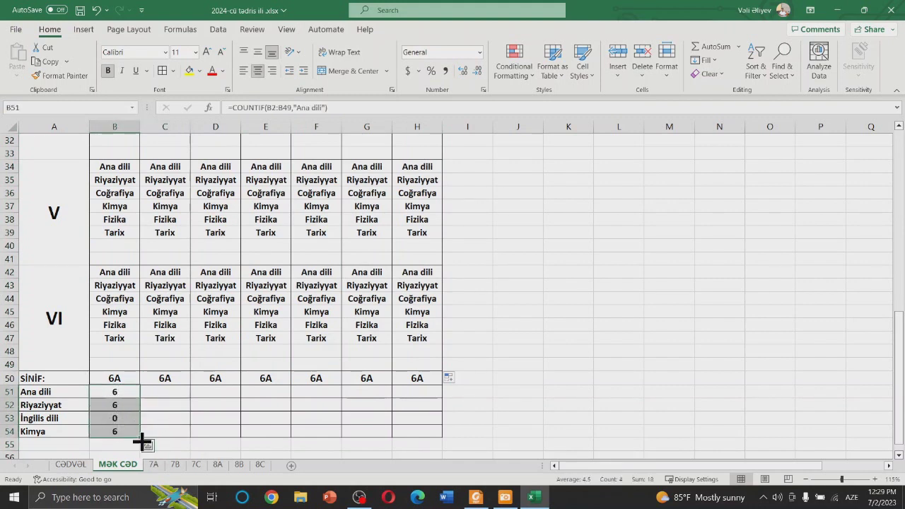
left_click_drag(141, 440, 460, 448)
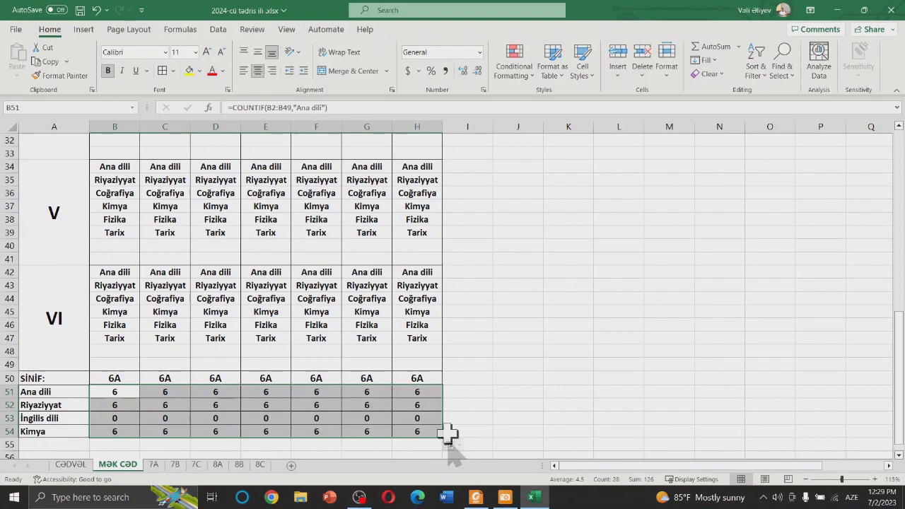
left_click(461, 337)
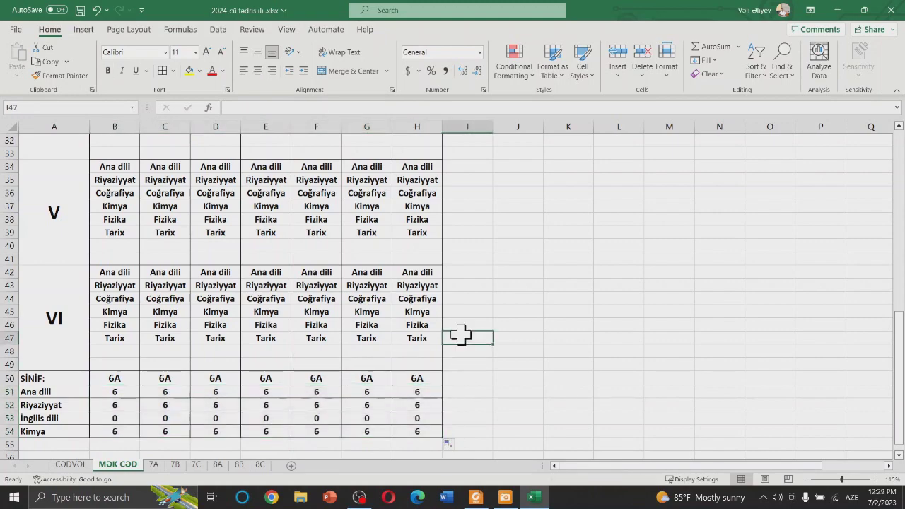
Select and copy the filled timetable and count table in columns B–H.
scroll(462, 336, "up", 7)
scroll(461, 337, "up", 3)
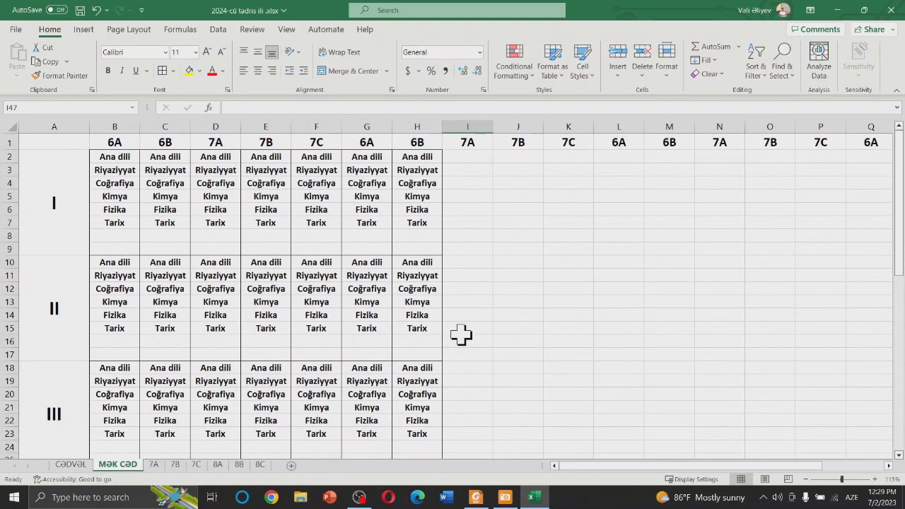
mouse_move(116, 154)
left_mouse_down()
mouse_move(356, 467)
mouse_move(393, 472)
mouse_move(418, 379)
left_mouse_up()
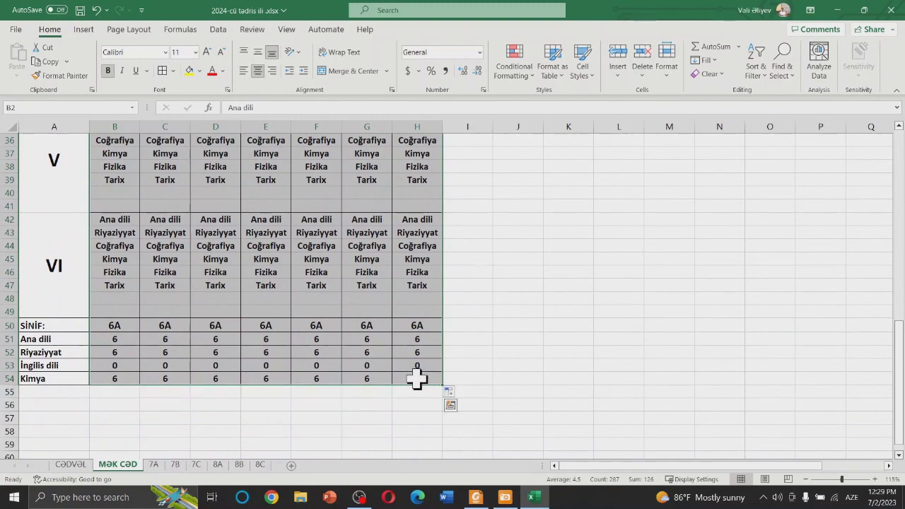
key("ctrl+c")
Paste the copied timetable block at I2, filling class columns I through O.
scroll(527, 349, "up", 4)
scroll(483, 210, "up", 4)
scroll(477, 200, "up", 4)
left_click(469, 159)
key("ctrl+v")
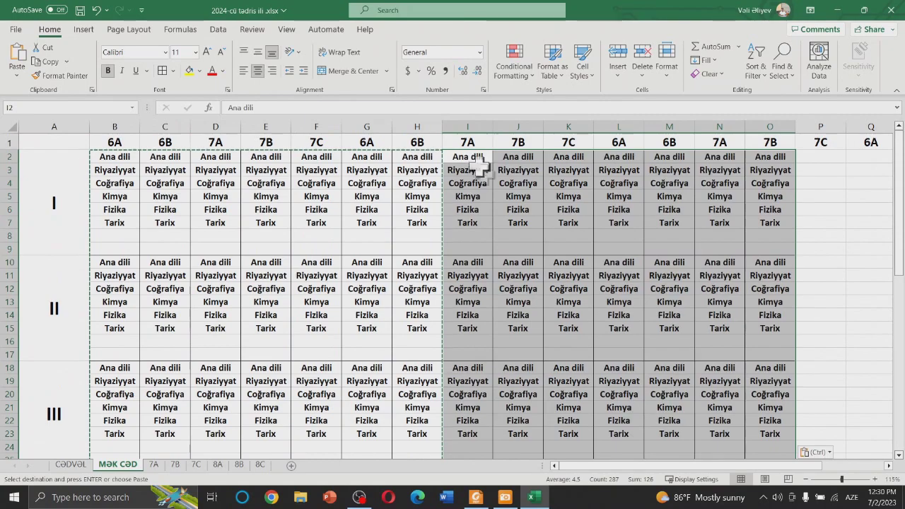
scroll(651, 301, "down", 1)
left_click(667, 303)
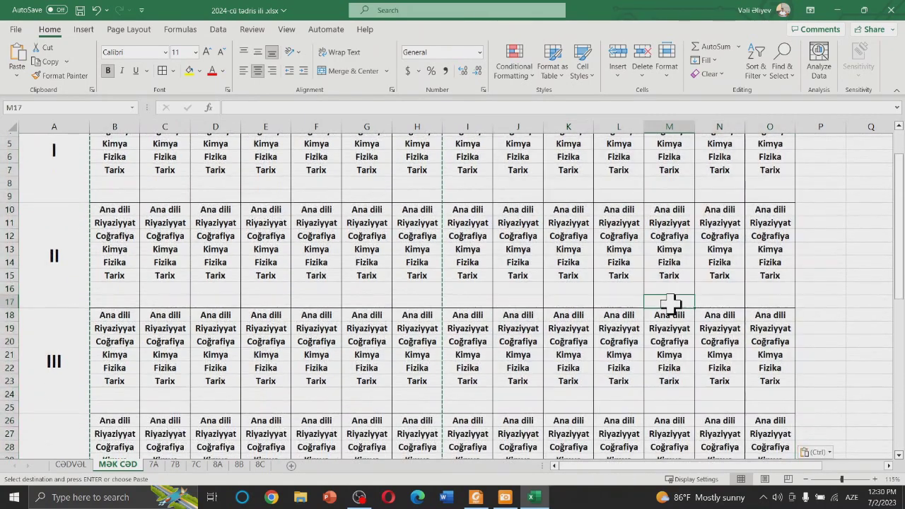
scroll(668, 304, "down", 4)
scroll(669, 303, "up", 5)
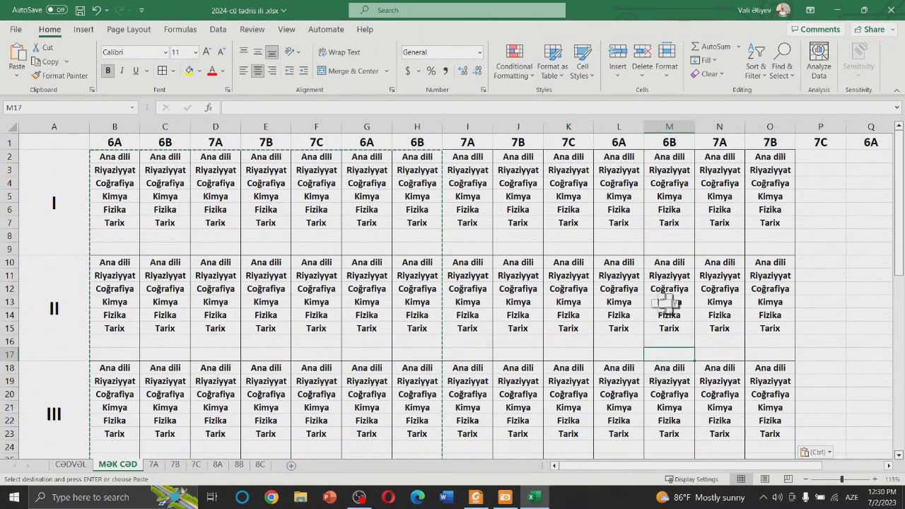
scroll(847, 208, "down", 1)
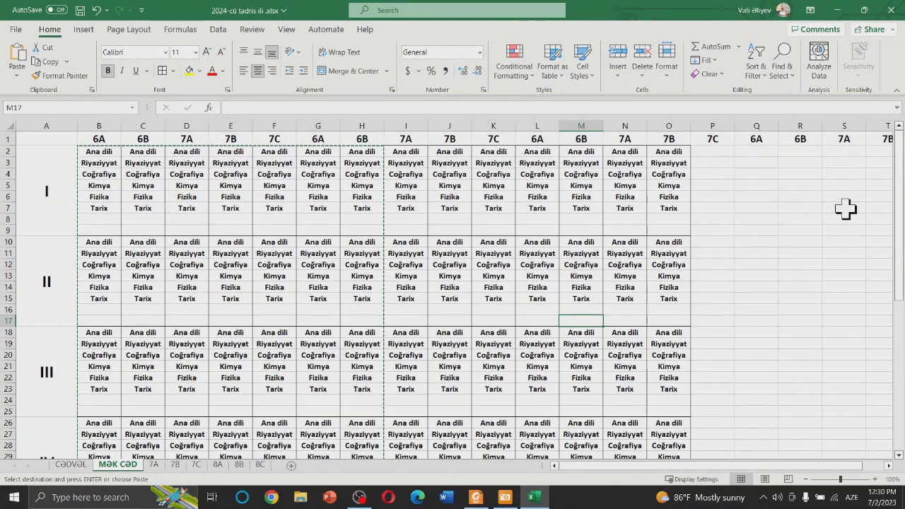
scroll(814, 208, "down", 3)
scroll(818, 209, "up", 3)
scroll(808, 188, "down", 2)
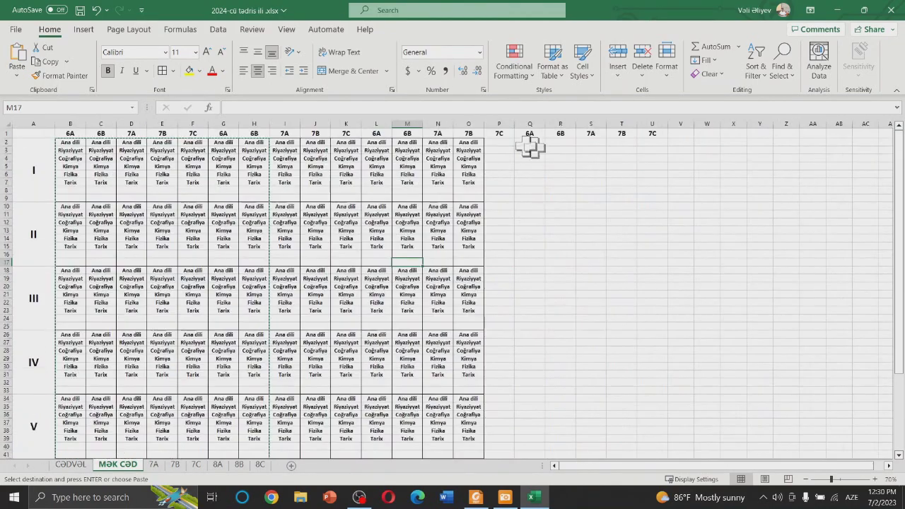
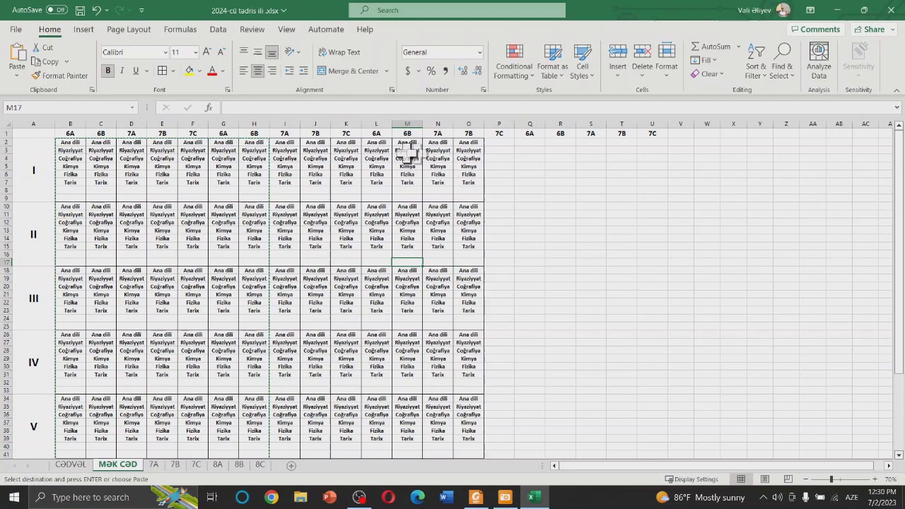
Copy the J–O schedule columns into P2, then undo that paste.
mouse_move(315, 134)
left_mouse_down()
mouse_move(480, 452)
mouse_move(486, 382)
left_mouse_up()
key("ctrl+c")
scroll(580, 346, "up", 5)
scroll(549, 205, "up", 3)
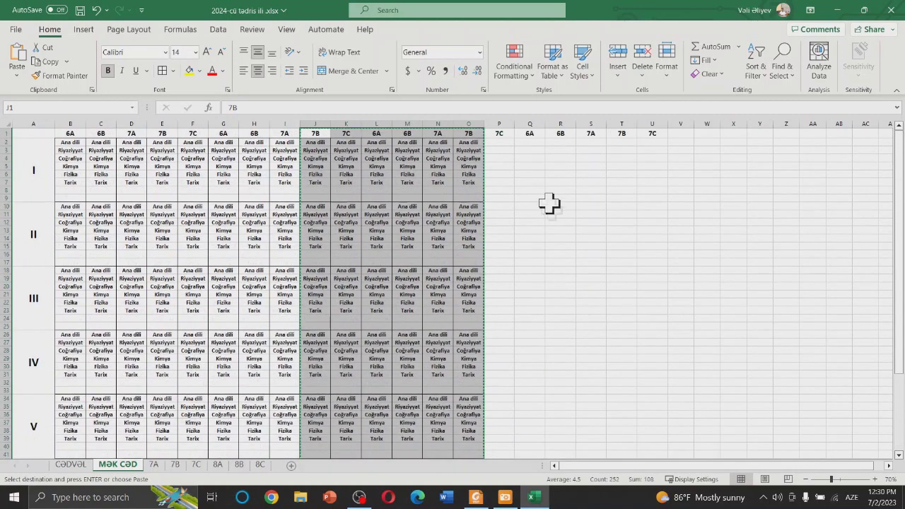
left_click(504, 136)
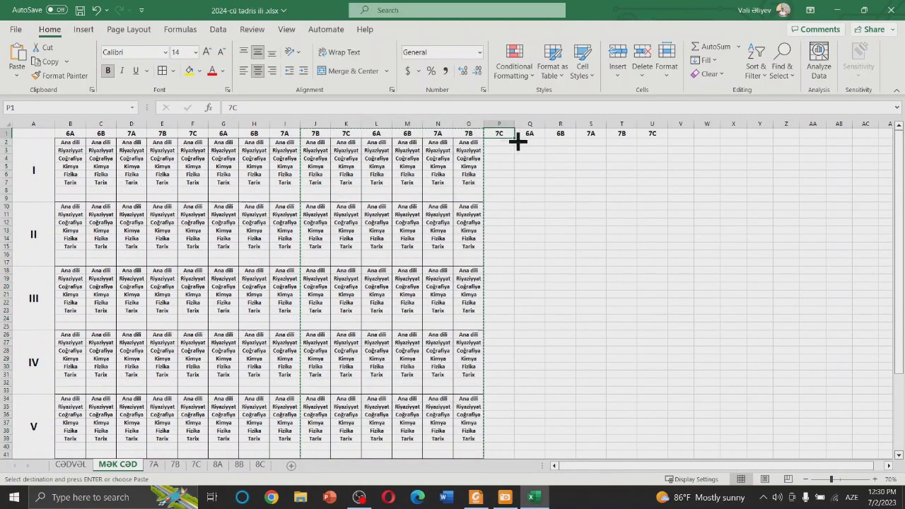
key("Down")
key("ctrl+v")
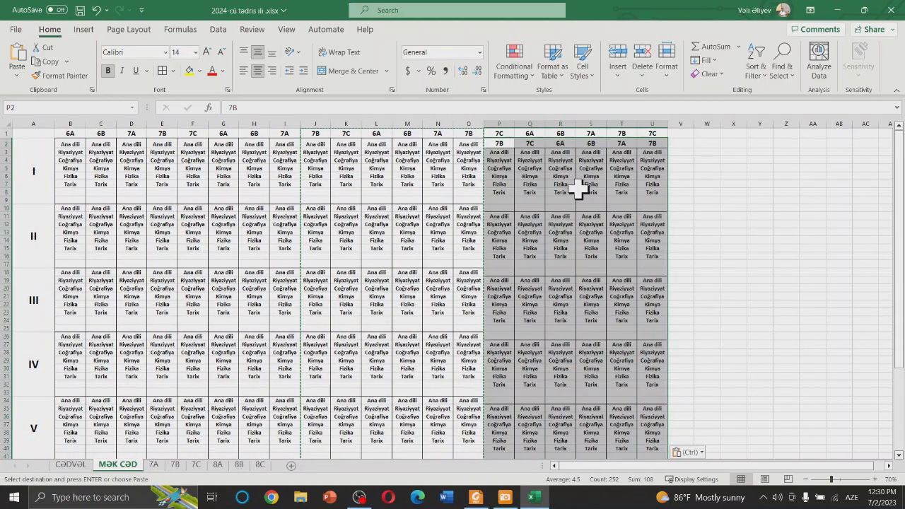
left_click(610, 240)
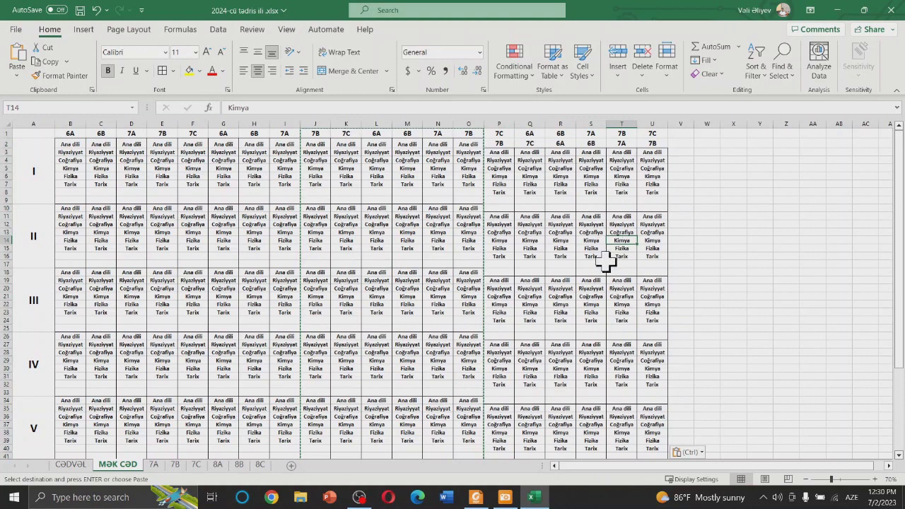
key("ctrl+z")
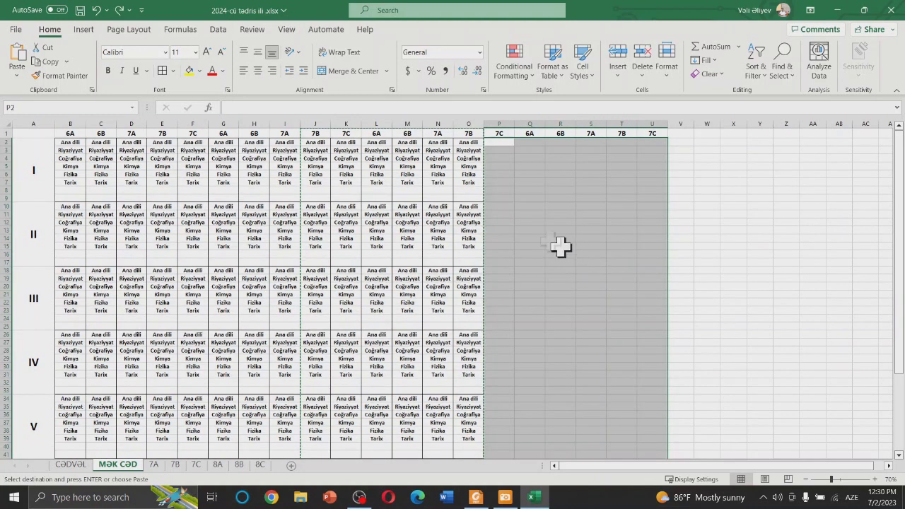
left_click(535, 198)
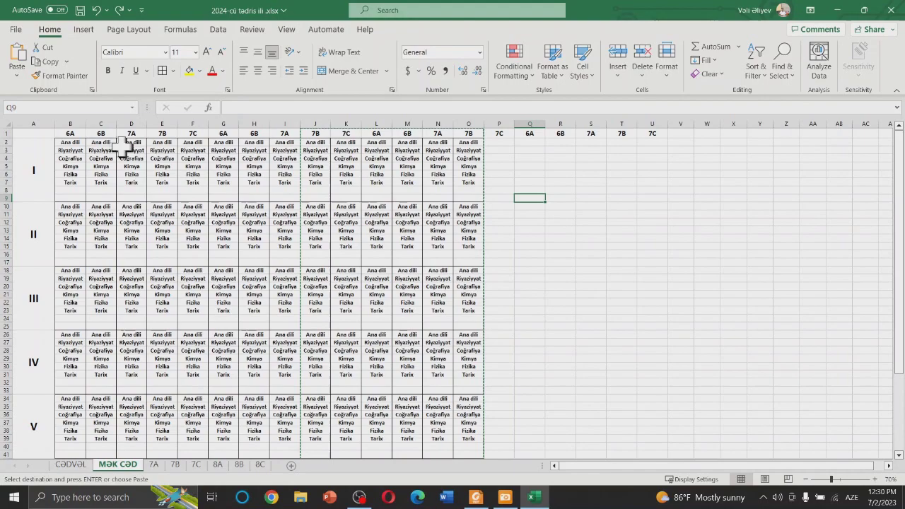
Copy the B–G schedule blocks and paste them into columns P–U starting at P2.
mouse_move(71, 142)
left_mouse_down()
mouse_move(157, 151)
mouse_move(216, 489)
mouse_move(218, 463)
left_mouse_up()
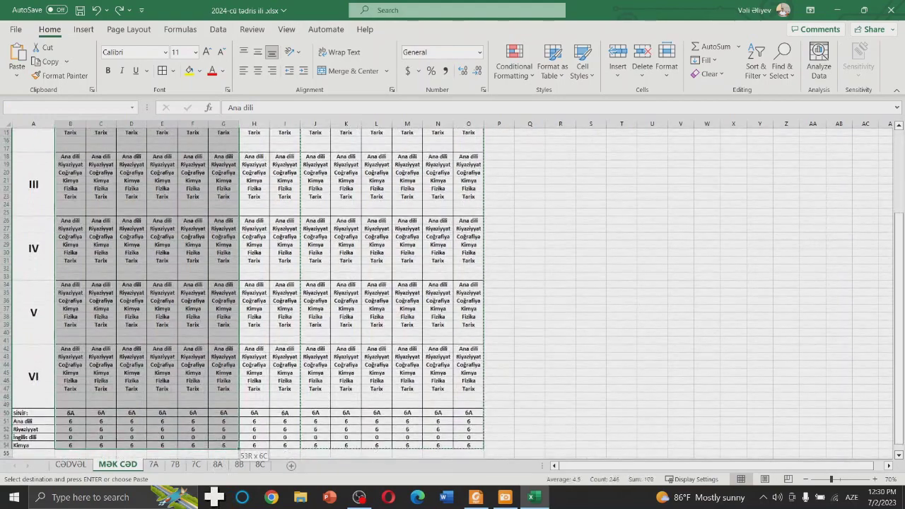
left_click_drag(218, 463, 223, 429)
key("ctrl+c")
scroll(500, 290, "up", 5)
left_click(500, 141)
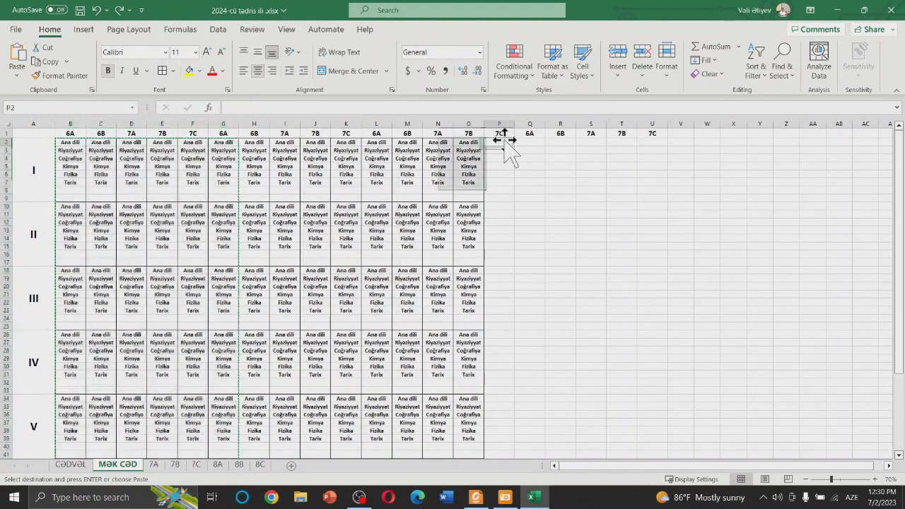
key("ctrl+v")
left_click(619, 324)
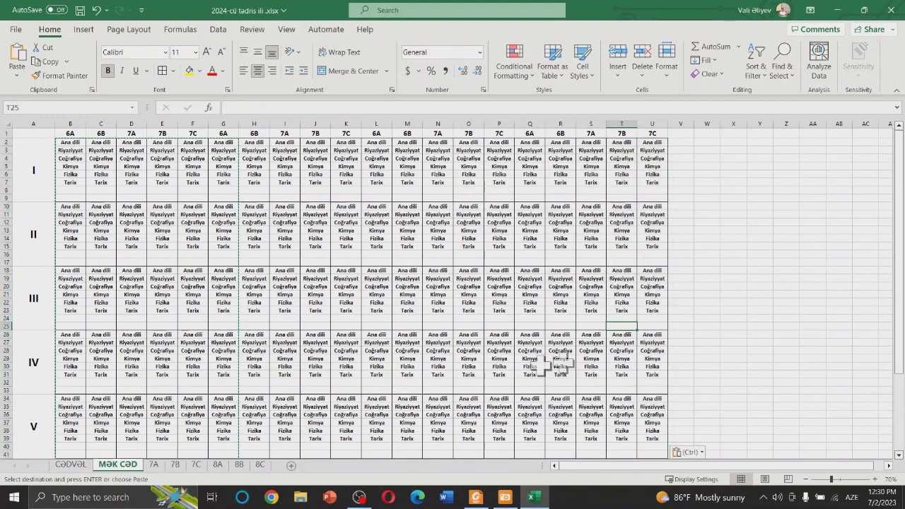
scroll(238, 224, "down", 5)
scroll(239, 225, "down", 5)
scroll(239, 224, "up", 8)
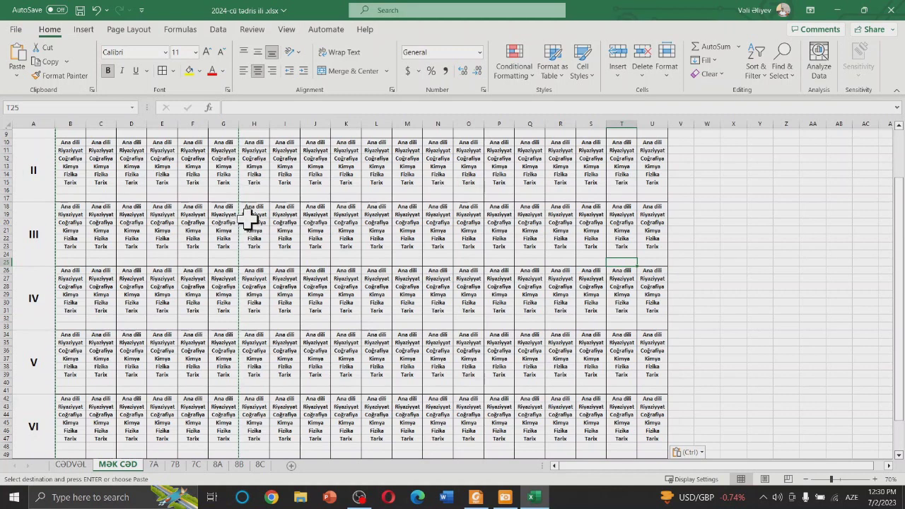
scroll(248, 221, "up", 3)
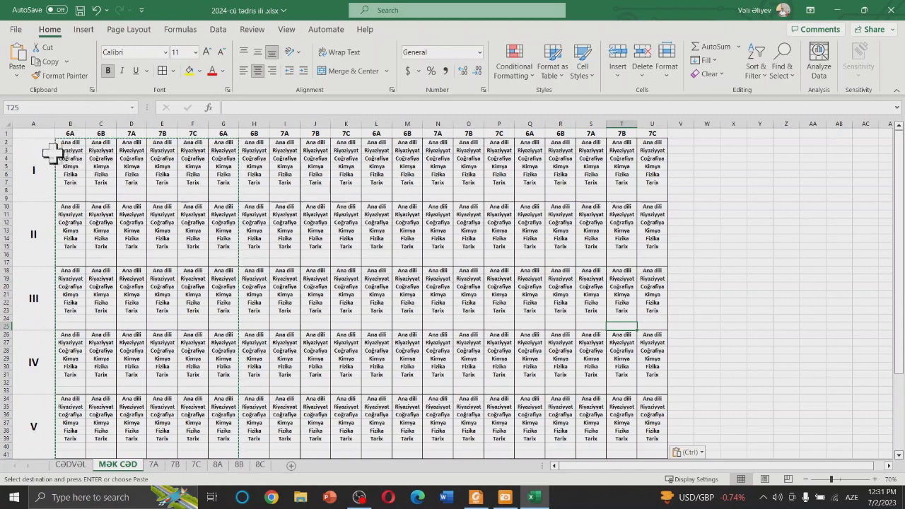
left_click(44, 133)
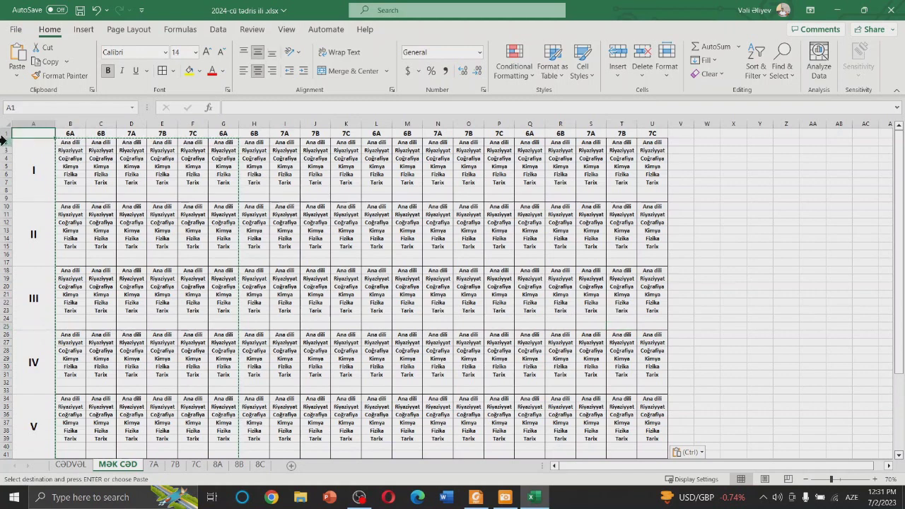
Make row 1 taller and middle-align the 6A header in B1.
left_click_drag(7, 139, 7, 162)
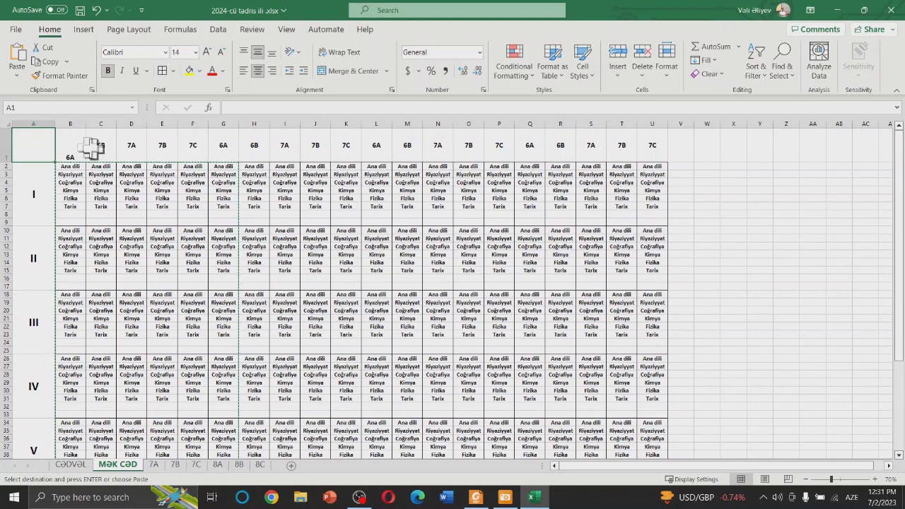
left_click(71, 148)
left_click(258, 51)
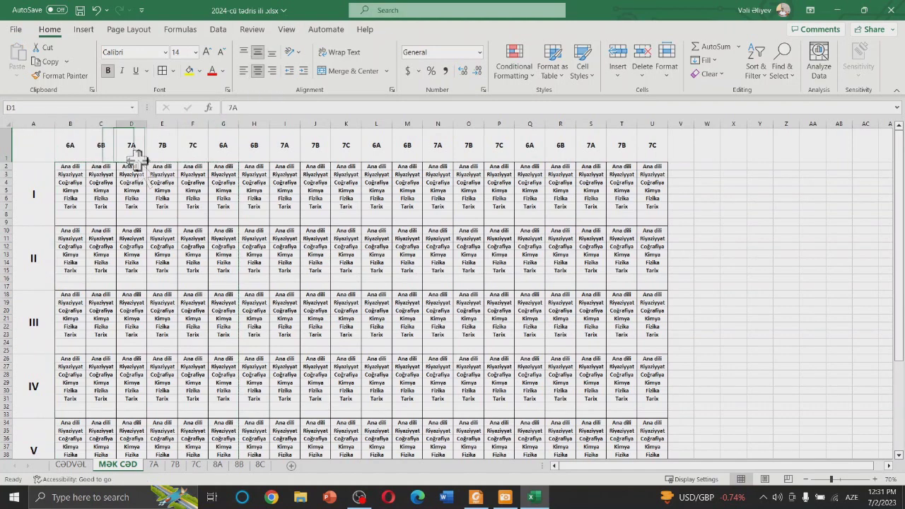
left_click(31, 150)
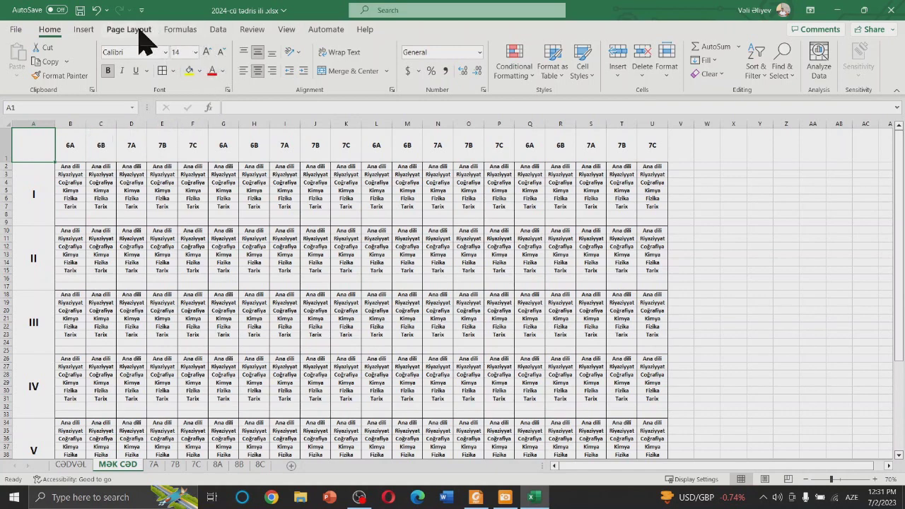
left_click(83, 32)
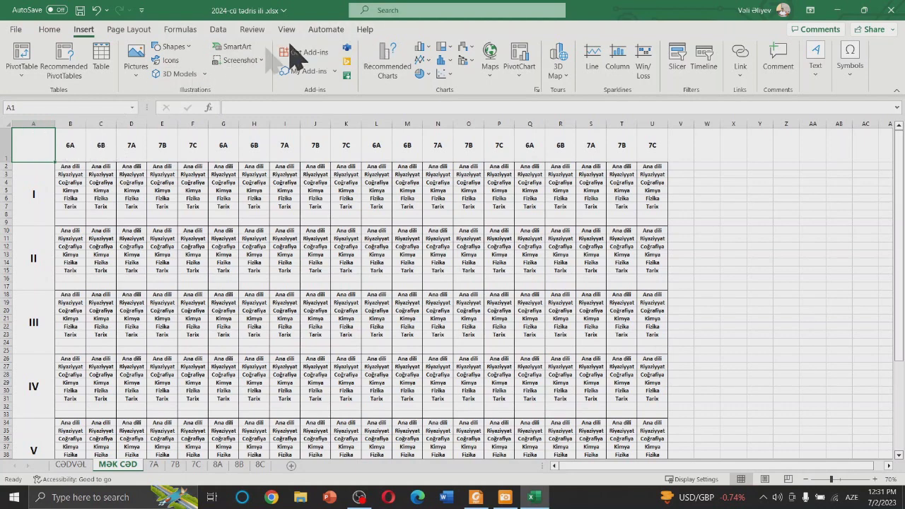
left_click(36, 178)
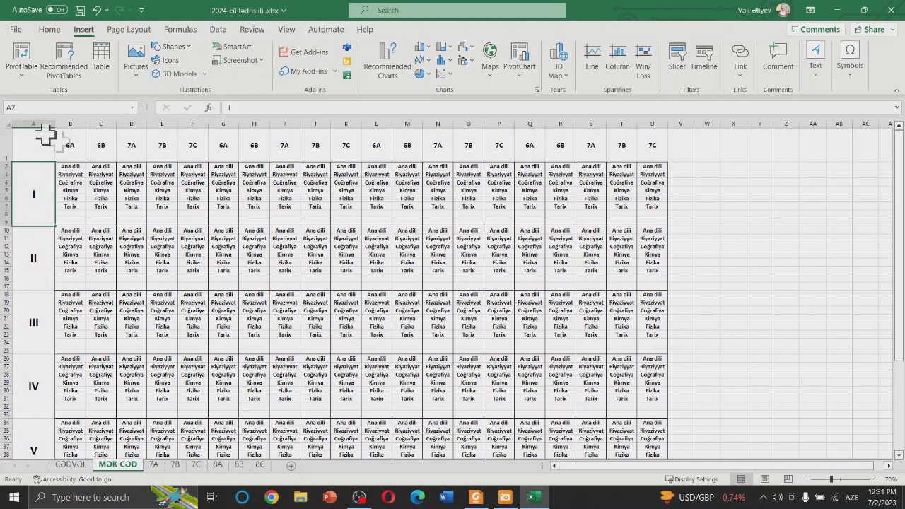
Insert a blank row above the headers, merge 6A across B1:B2, and heighten row 1.
right_click(6, 143)
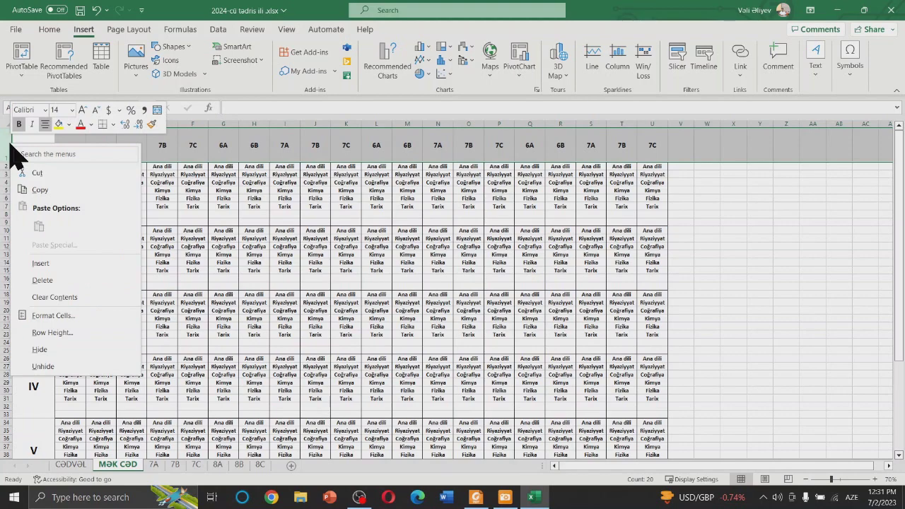
left_click(69, 264)
left_click(100, 148)
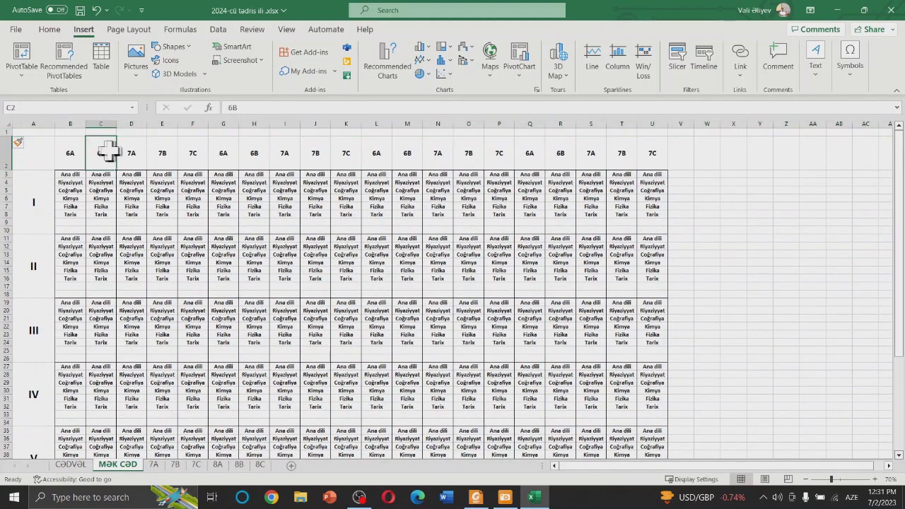
left_click(74, 145)
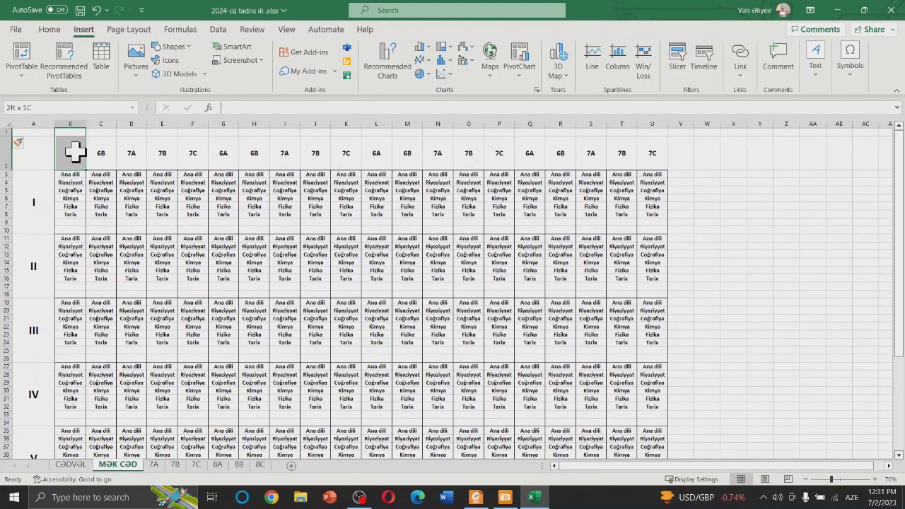
left_click(49, 29)
left_click(343, 71)
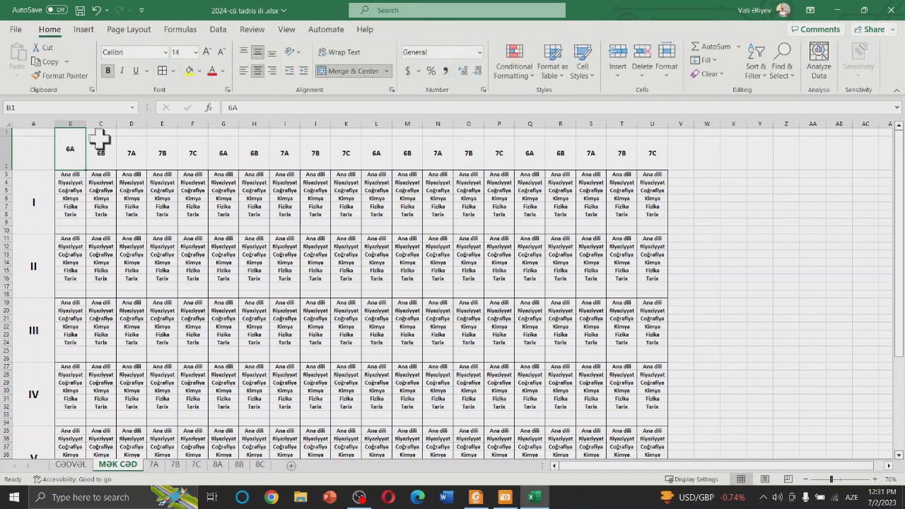
left_click(38, 141)
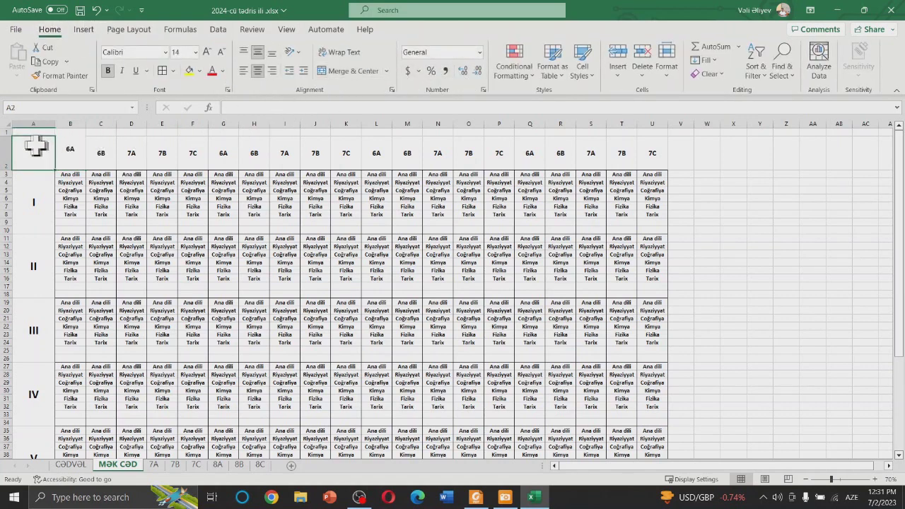
left_click_drag(10, 134, 10, 157)
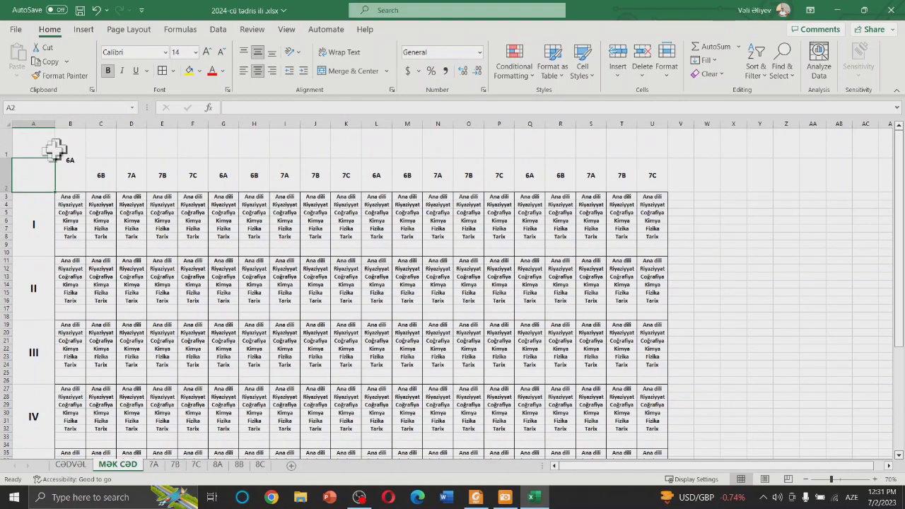
left_click(105, 142)
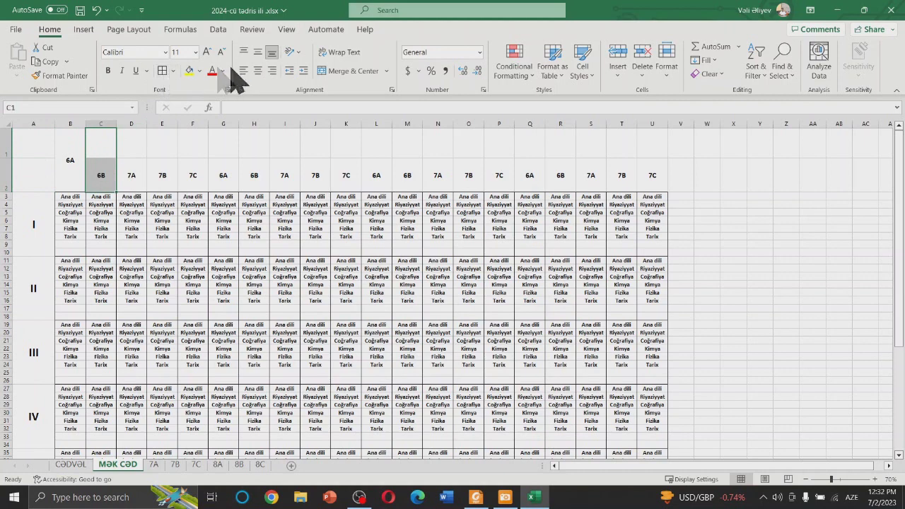
Merge 6B across rows 1–2, copy that merged format through column U, and enlarge the header font.
left_click(345, 72)
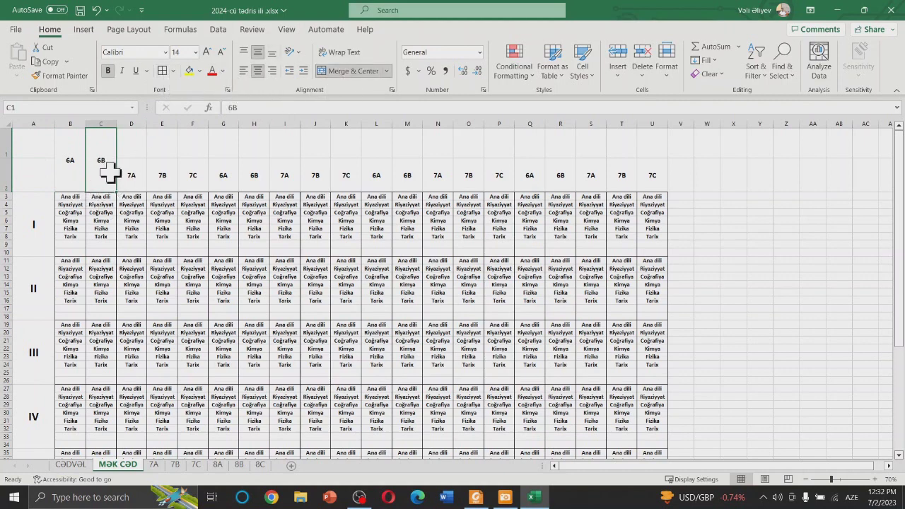
left_click_drag(116, 191, 468, 186)
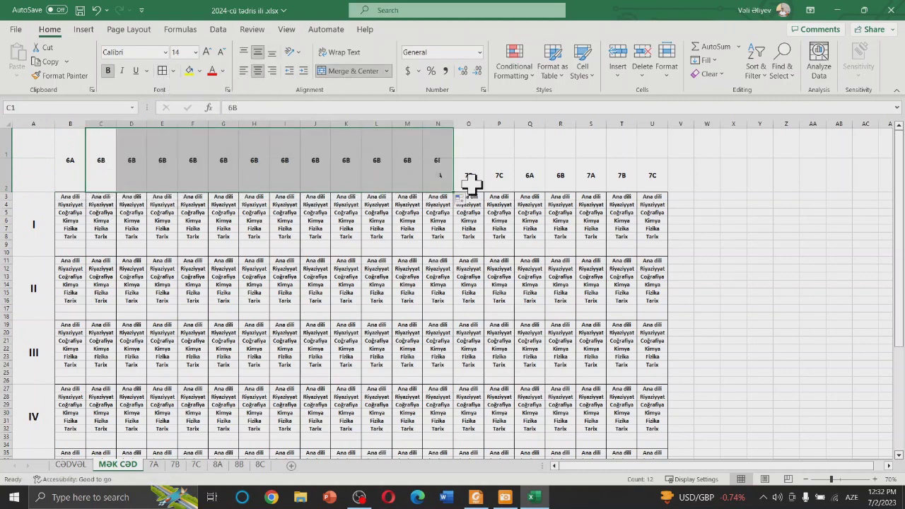
left_click_drag(454, 191, 665, 187)
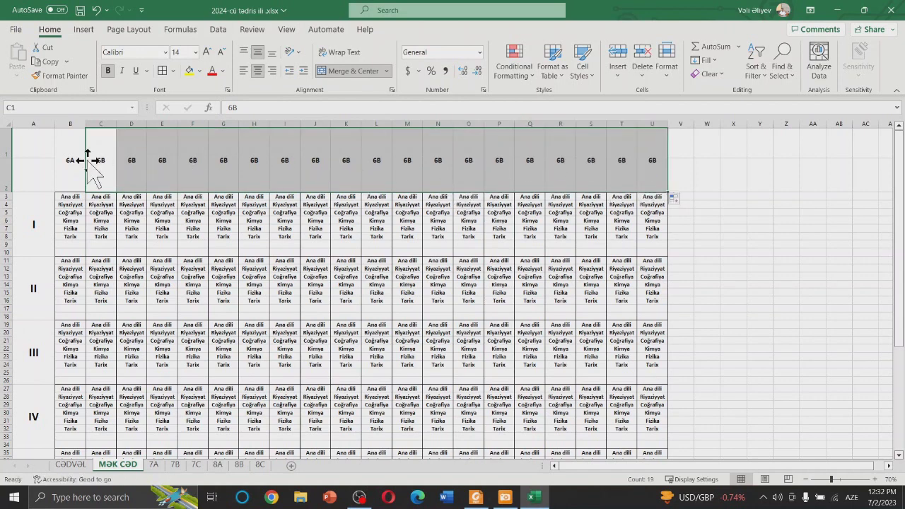
left_click_drag(70, 157, 650, 164)
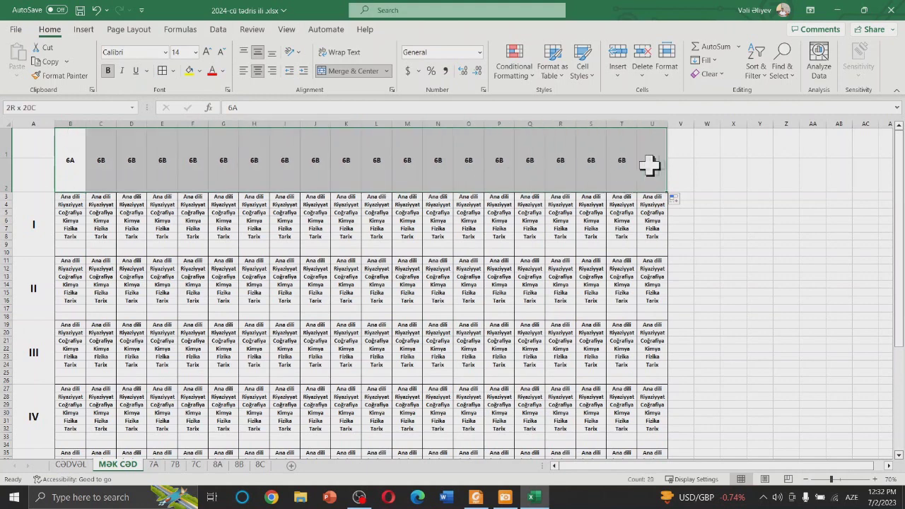
left_click(207, 52)
left_click(208, 52)
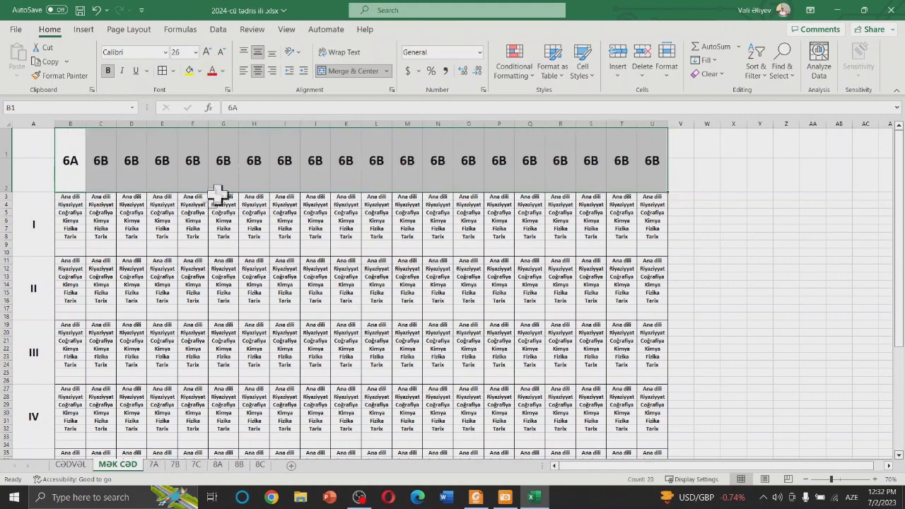
left_click(193, 204)
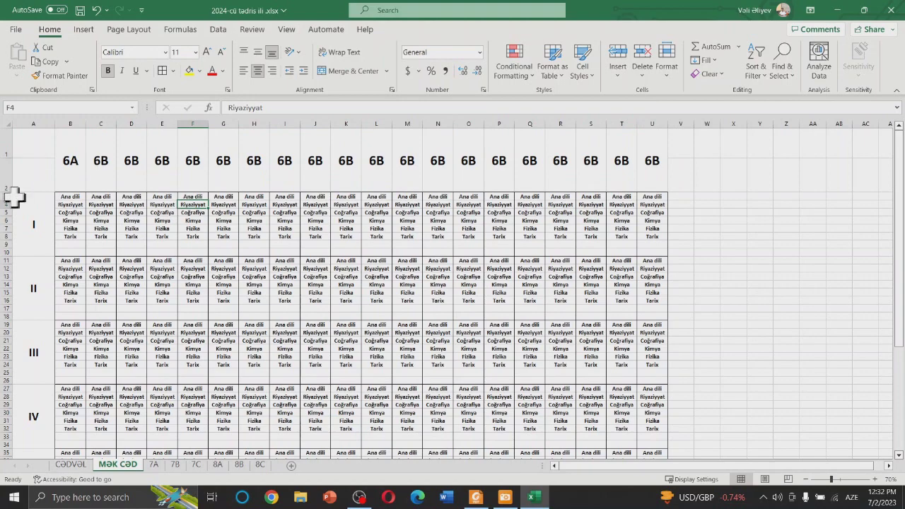
Shorten row 1 and row 2 under the class headers.
left_click_drag(5, 192, 6, 178)
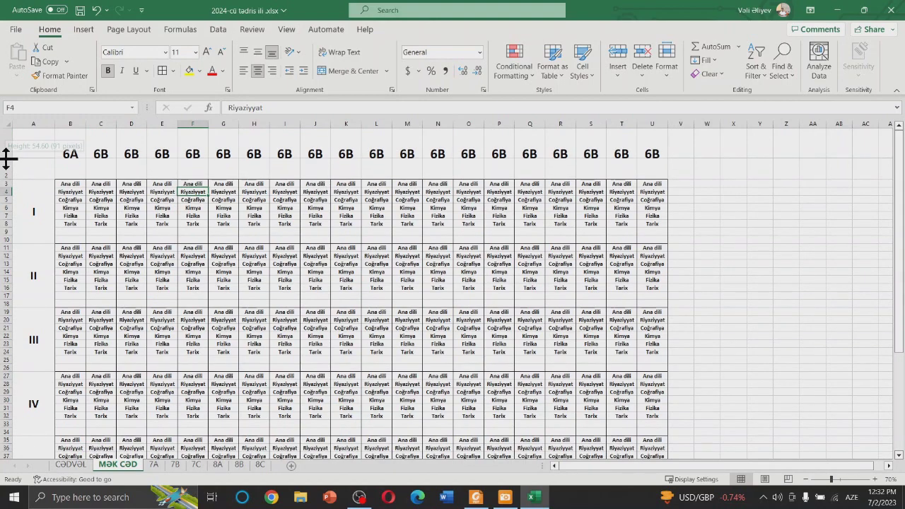
left_click_drag(6, 160, 7, 148)
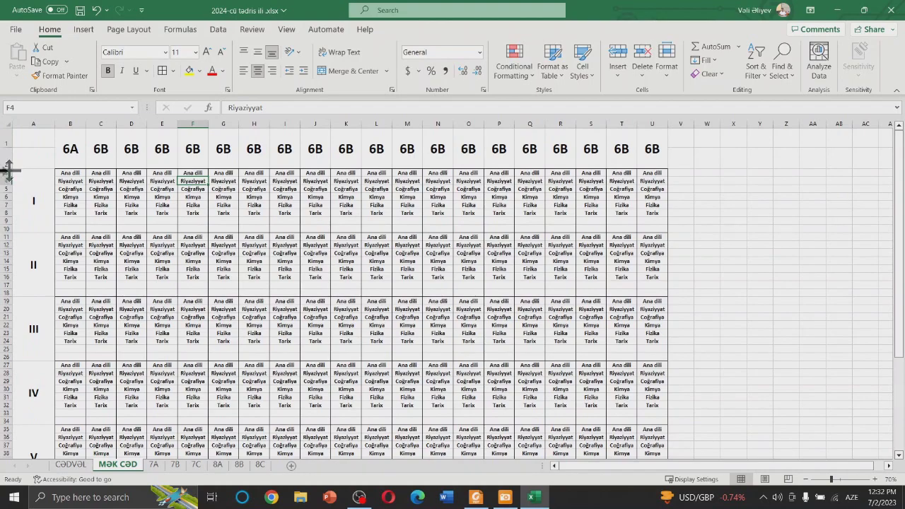
left_click_drag(12, 168, 11, 164)
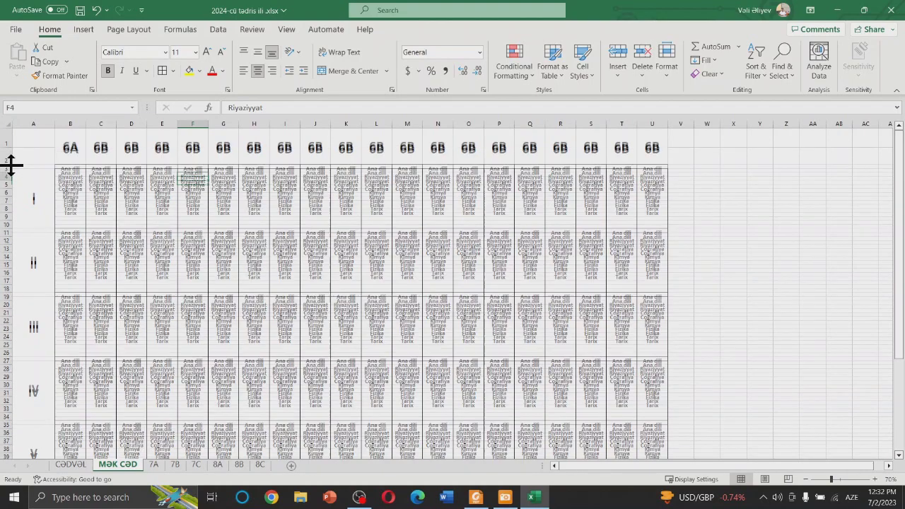
Enter SİNİFLƏR in A1 and GÜNLƏR in A2.
left_click(36, 140)
scroll(37, 140, "up", 5)
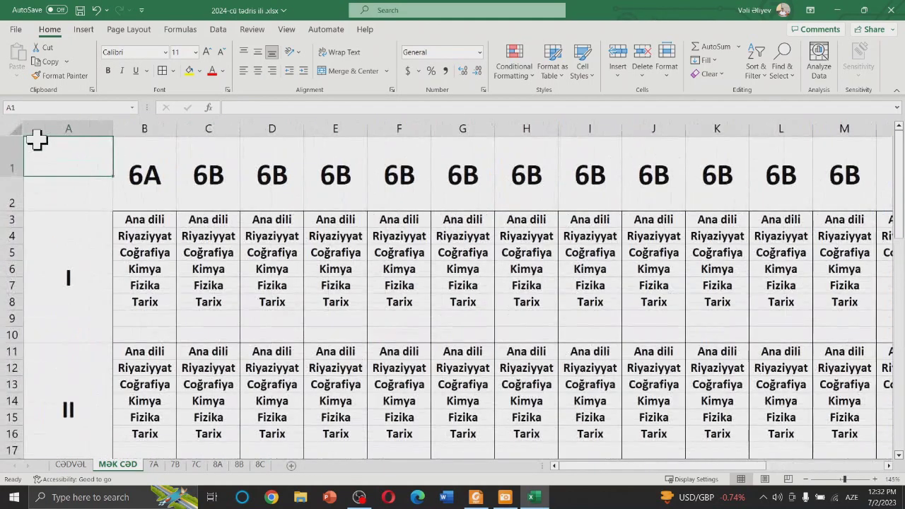
type("SİNİFLƏR")
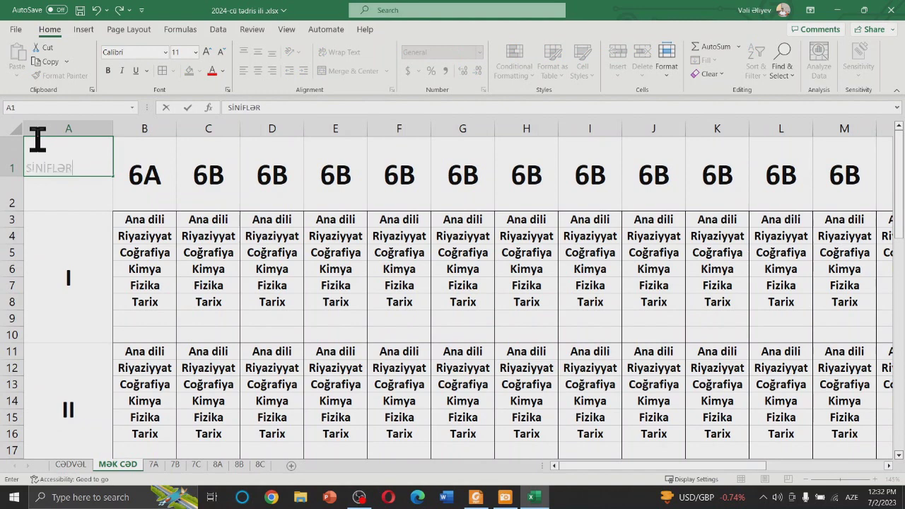
key("Return")
type("GÜNLƏR")
key("Return")
Make SİNİFLƏR bold, centred vertically and horizontally, and one font size larger.
left_click(40, 144)
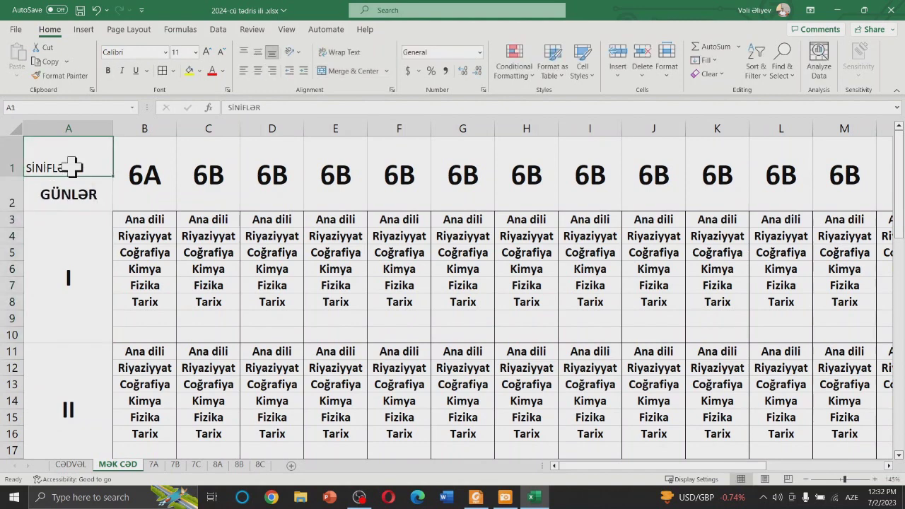
left_click(108, 70)
left_click(109, 71)
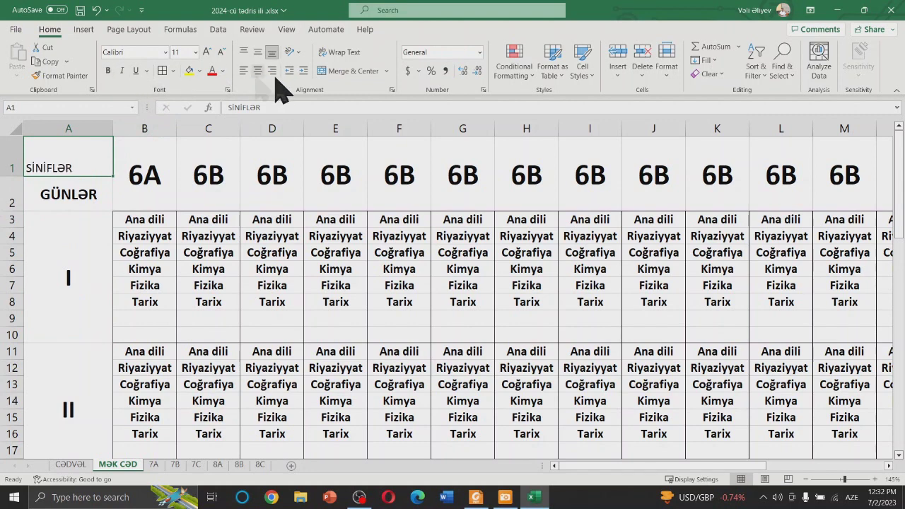
left_click(257, 52)
left_click(258, 70)
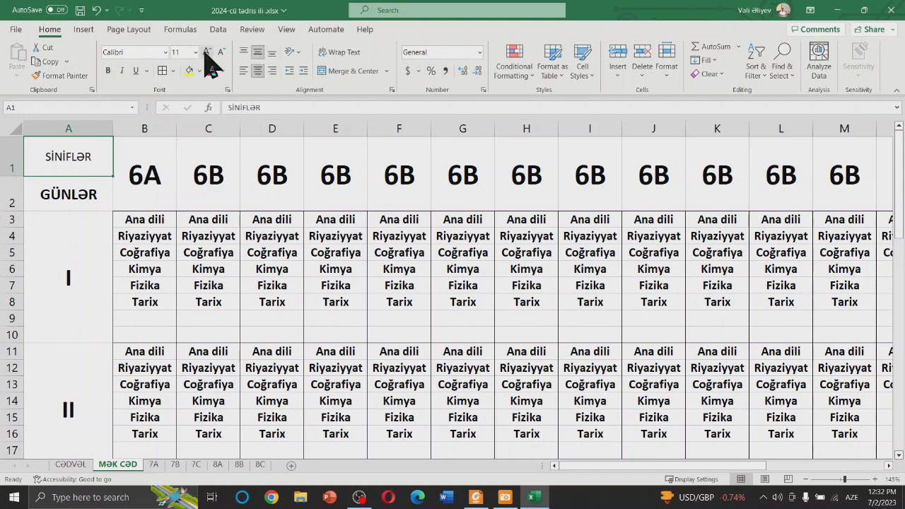
left_click(108, 71)
left_click(206, 53)
left_click(207, 53)
left_click(206, 55)
left_click(221, 51)
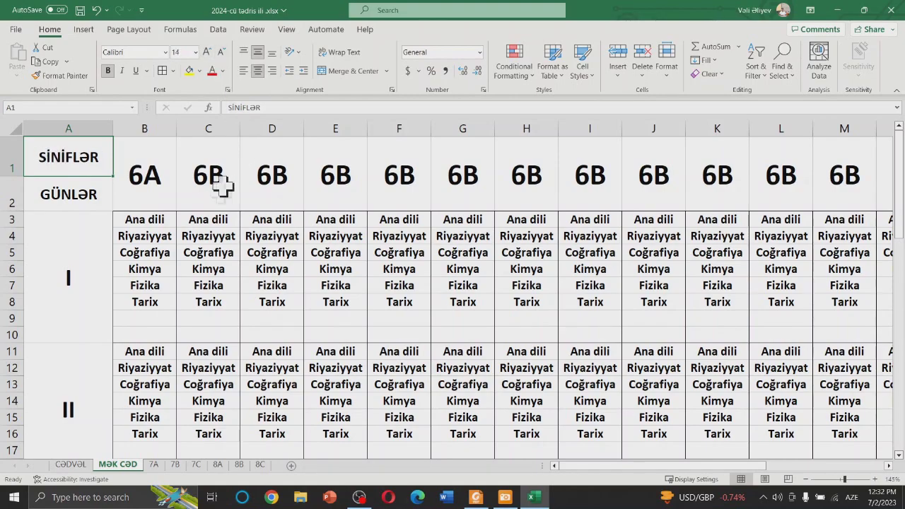
left_click(220, 180)
Scroll through the timetable down to the SİNİF summary block in rows 51–55.
scroll(244, 220, "down", 1)
scroll(247, 223, "down", 5)
scroll(253, 226, "down", 3)
scroll(253, 226, "up", 3)
scroll(253, 227, "down", 1)
scroll(254, 228, "down", 2)
scroll(253, 228, "up", 2)
left_click(29, 409)
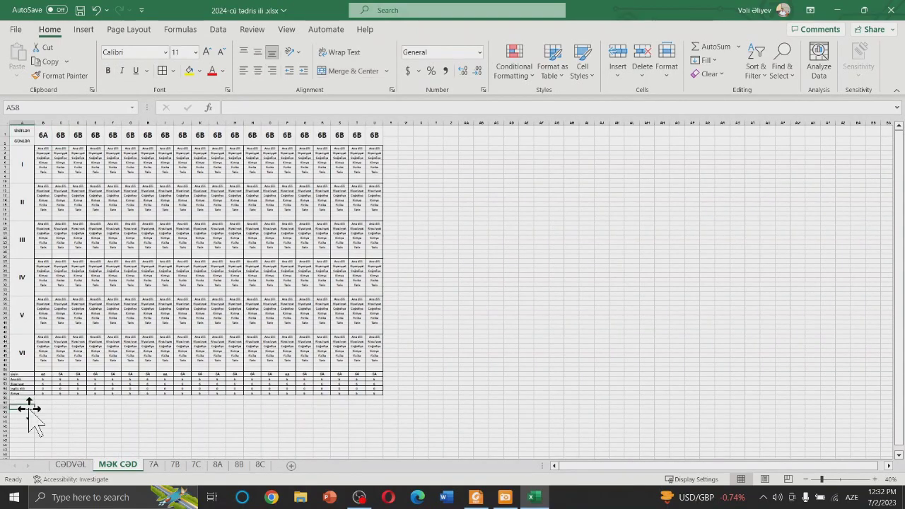
scroll(21, 407, "up", 2)
scroll(10, 403, "up", 1)
scroll(6, 404, "up", 1)
scroll(4, 402, "down", 2)
scroll(6, 407, "down", 1)
scroll(4, 404, "down", 1)
scroll(4, 404, "up", 1)
scroll(106, 373, "down", 1)
scroll(106, 373, "up", 6)
scroll(106, 373, "down", 2)
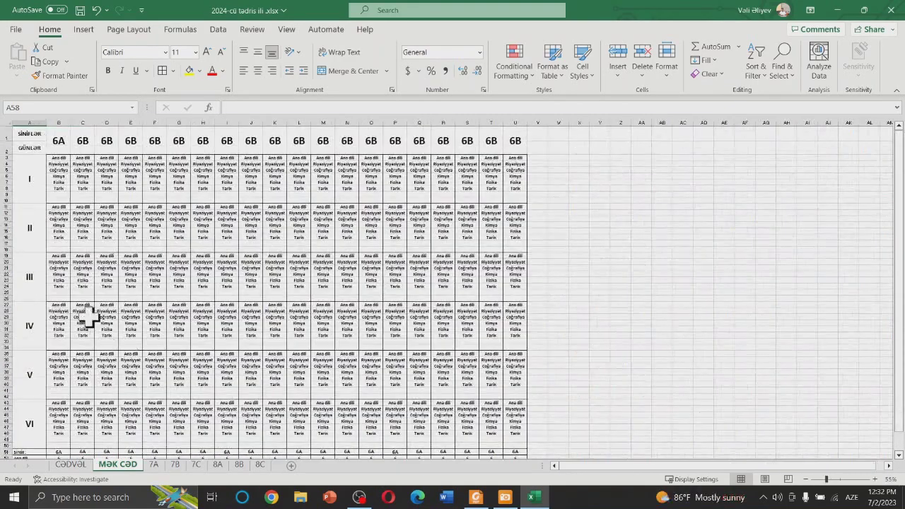
scroll(86, 316, "down", 1)
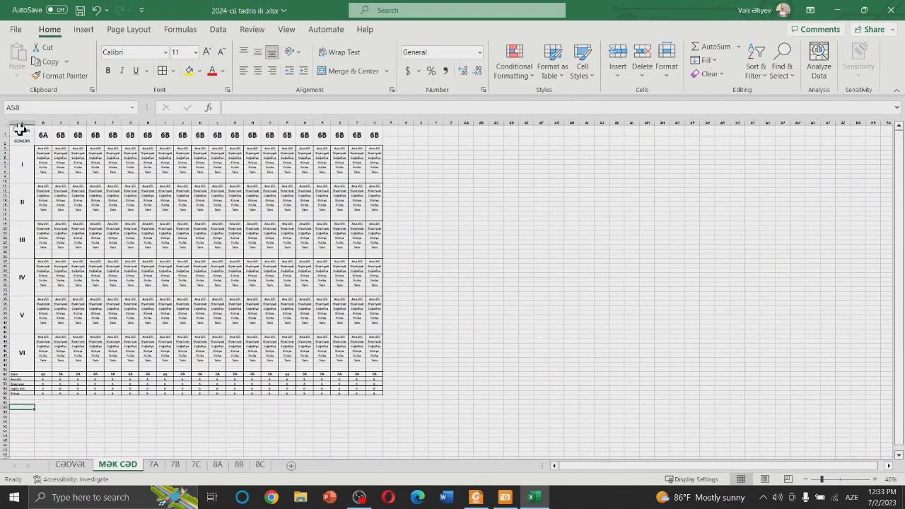
Give the whole timetable A1:U55 a thick outside border.
left_click_drag(20, 129, 371, 387)
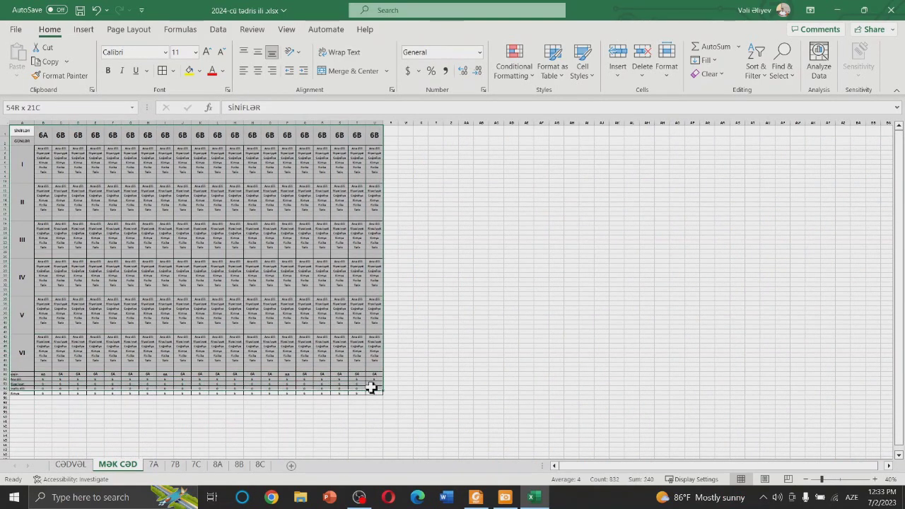
left_click_drag(371, 391, 370, 395)
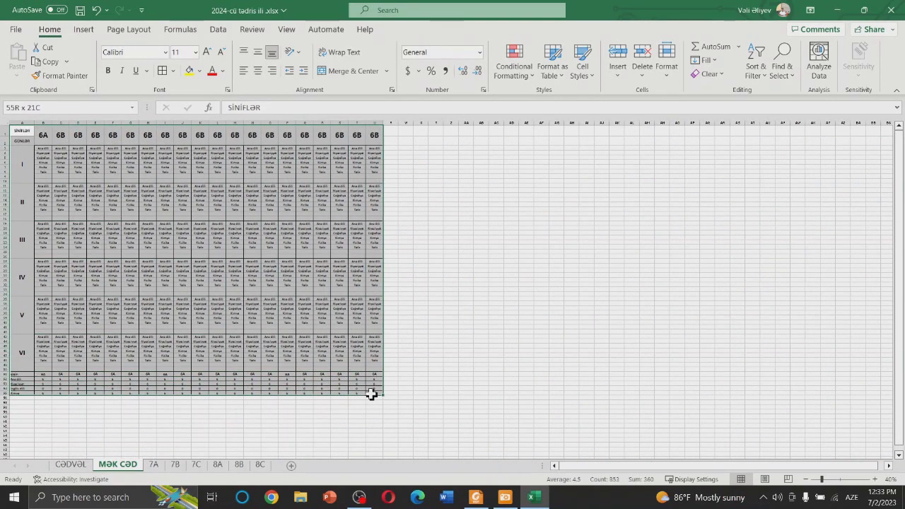
left_click(173, 71)
left_click(197, 225)
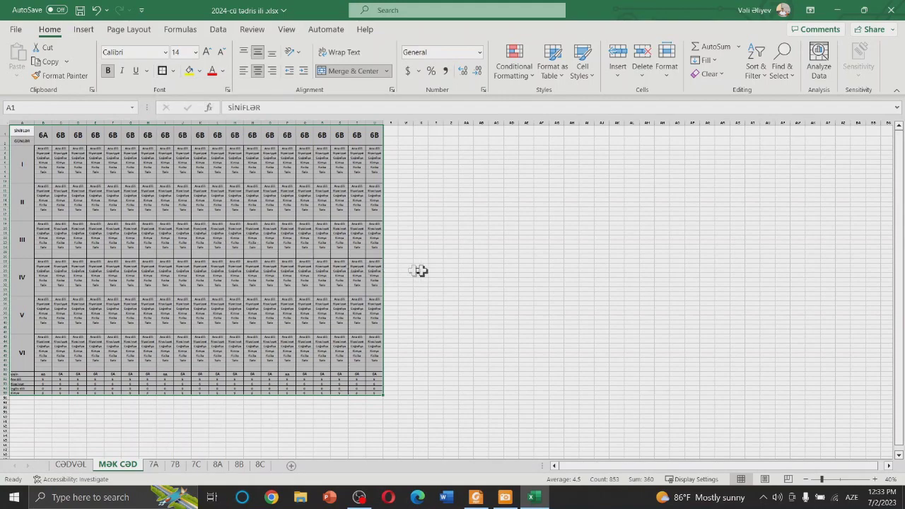
left_click(431, 262)
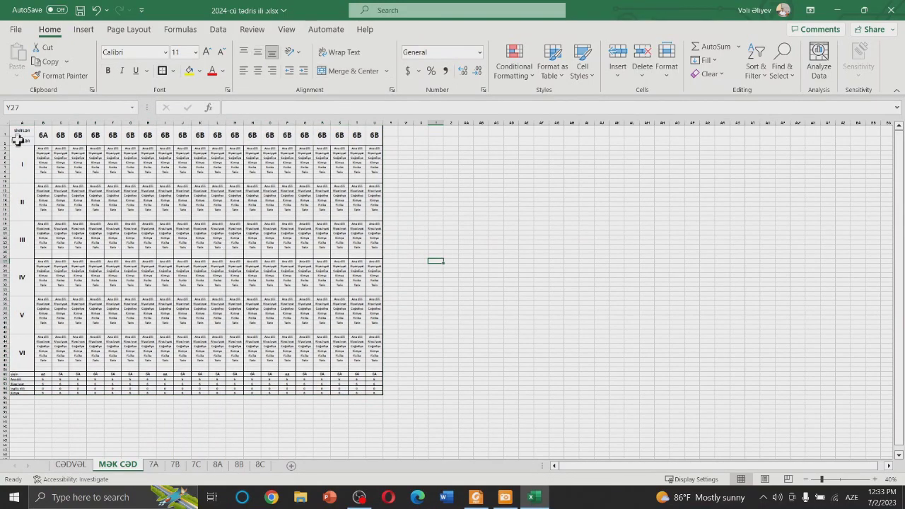
Add thick outside borders around column A's day labels and the two class header rows.
left_click_drag(17, 127, 3, 381)
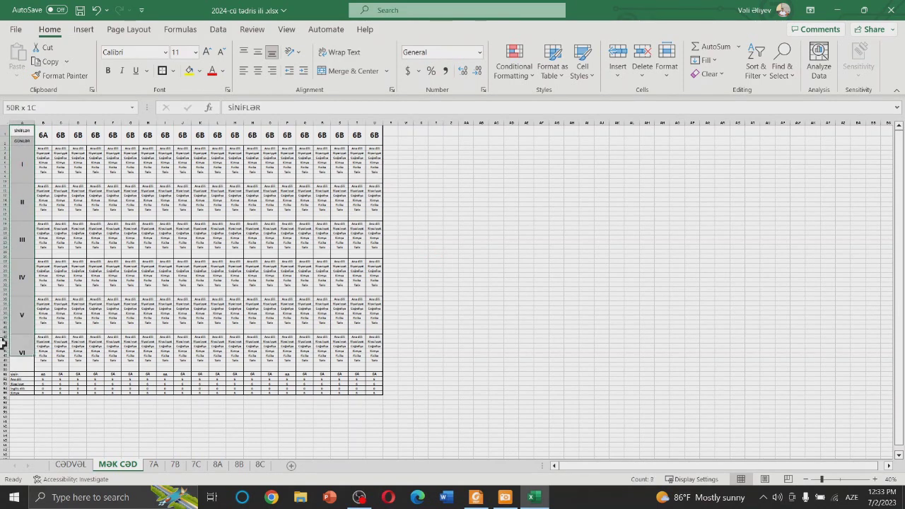
left_click_drag(3, 371, 3, 371)
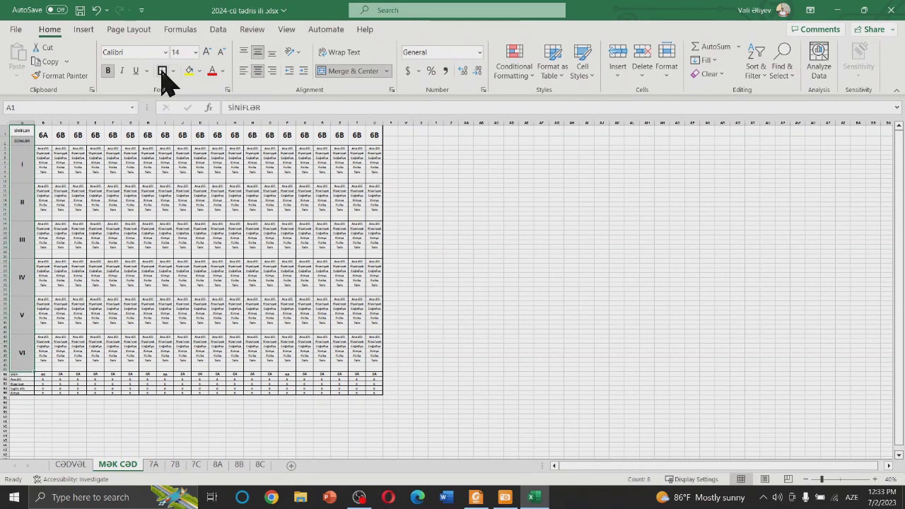
left_click(94, 167)
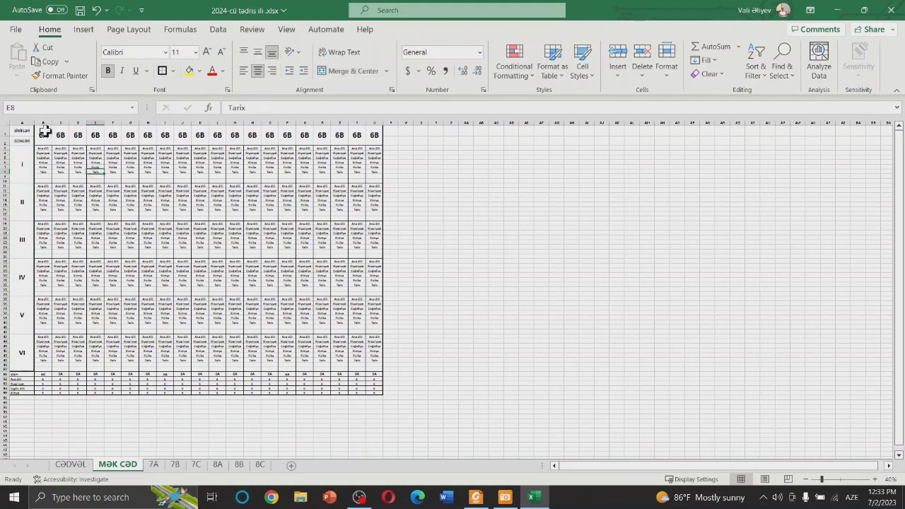
left_click_drag(21, 129, 375, 137)
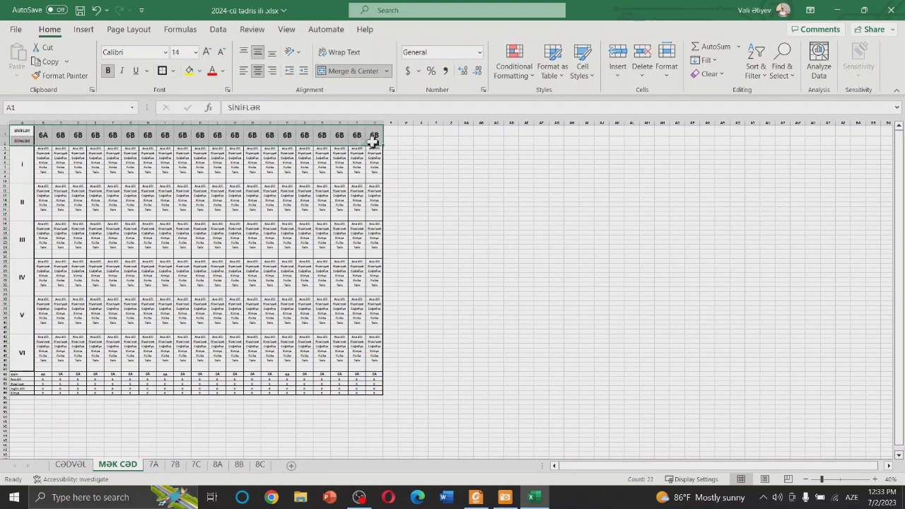
left_click(181, 172)
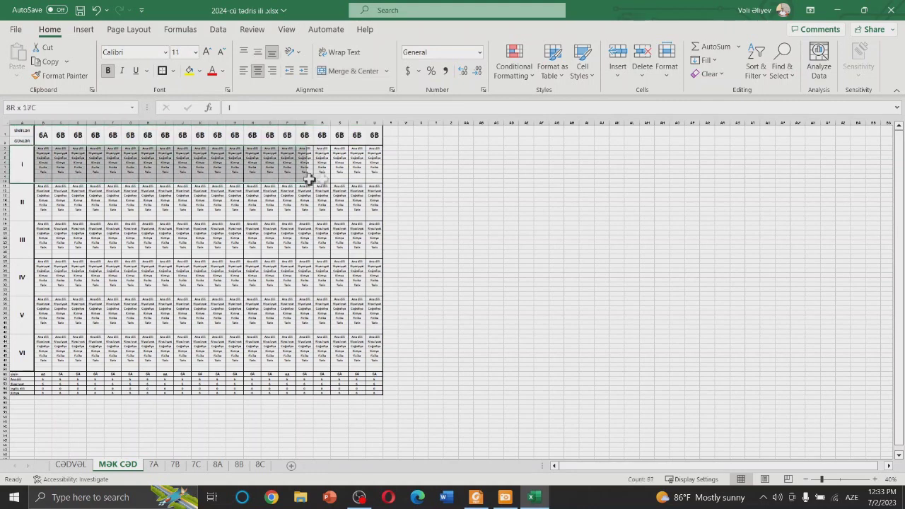
Outline the day I, III and V blocks (rows 3–10, 19–26, 35–42) with thick borders.
left_click_drag(19, 157, 388, 177)
left_click(130, 151)
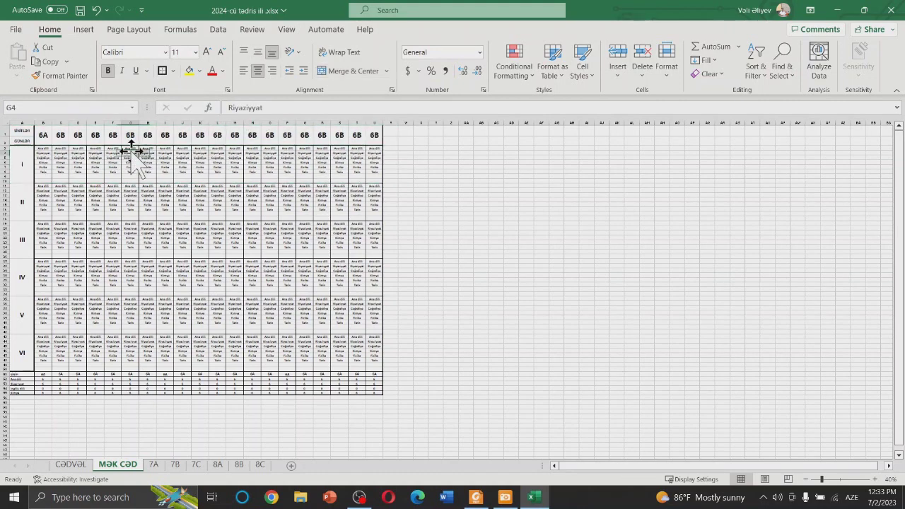
left_click_drag(13, 150, 373, 173)
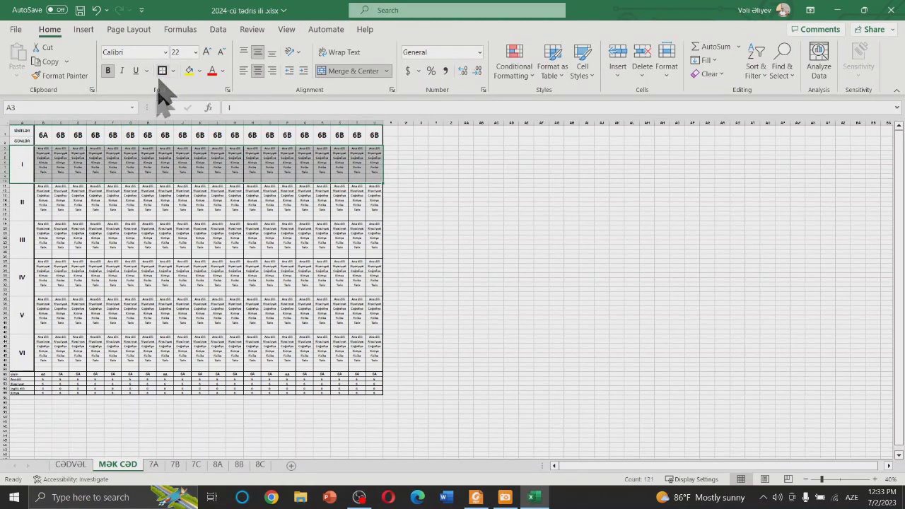
left_click_drag(18, 235, 373, 244)
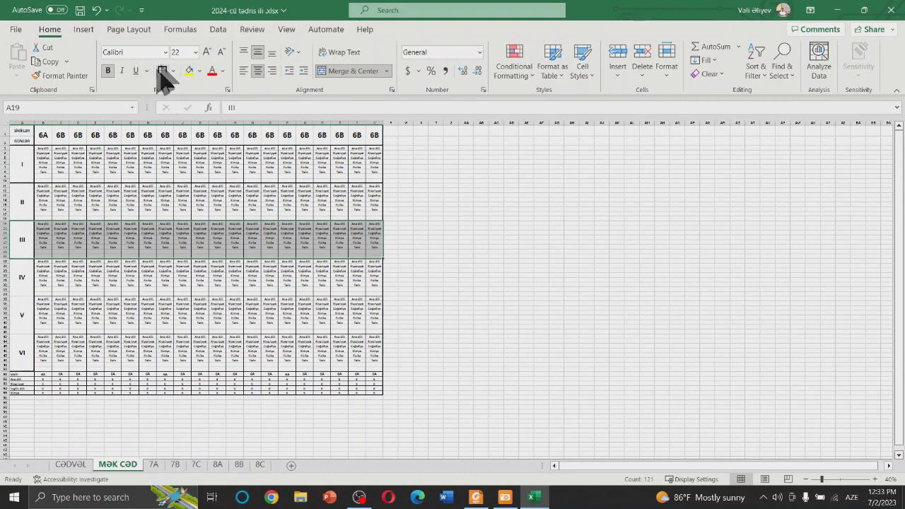
left_click_drag(21, 310, 374, 324)
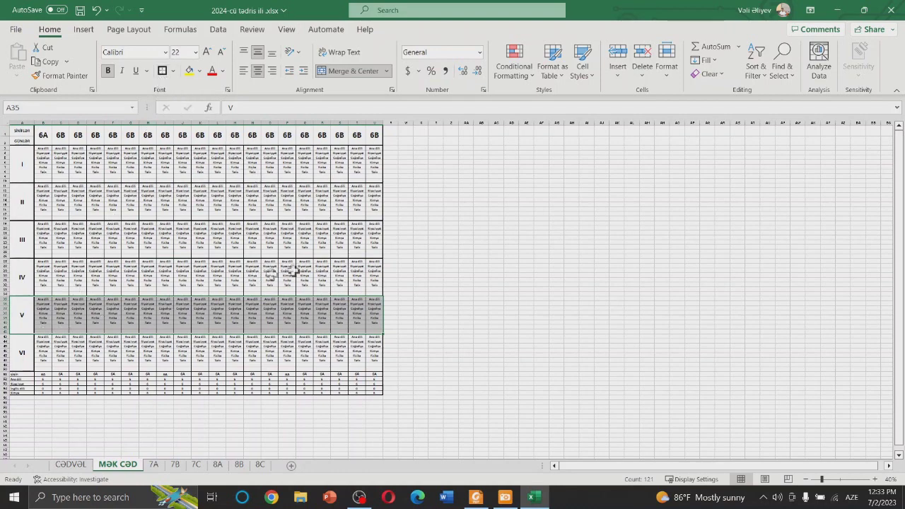
left_click(424, 267)
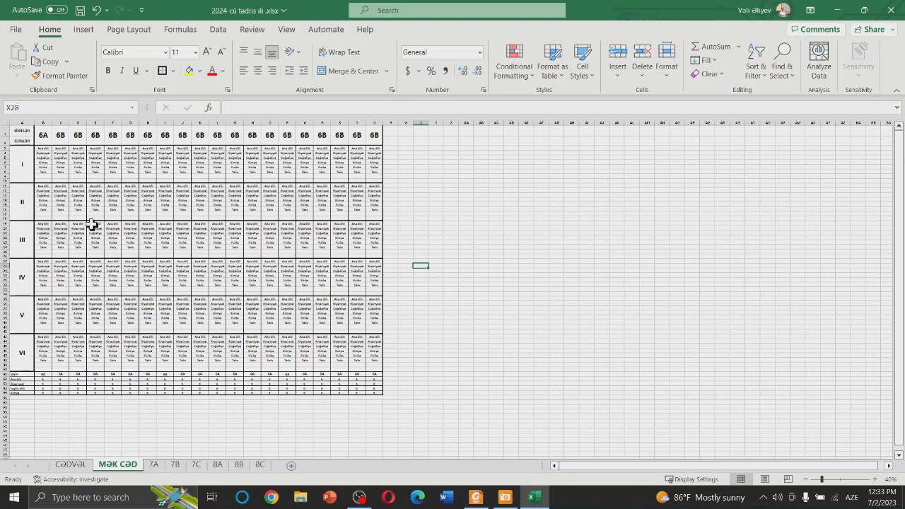
left_click(76, 196)
scroll(76, 198, "up", 1)
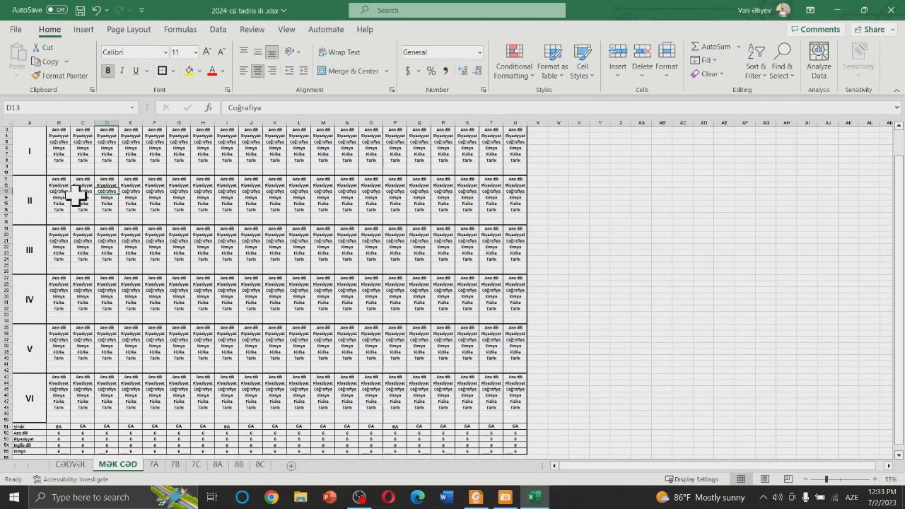
scroll(75, 196, "up", 1)
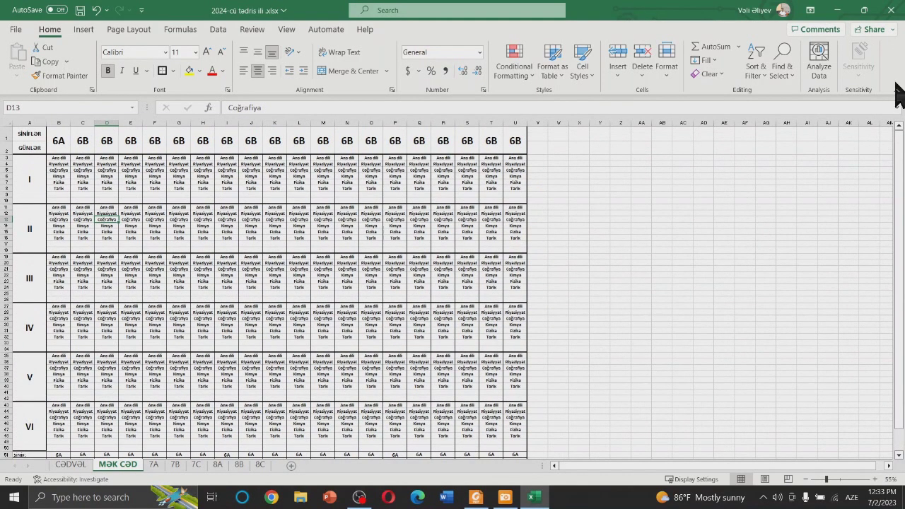
scroll(64, 172, "up", 1)
scroll(64, 168, "up", 1)
scroll(99, 172, "up", 3)
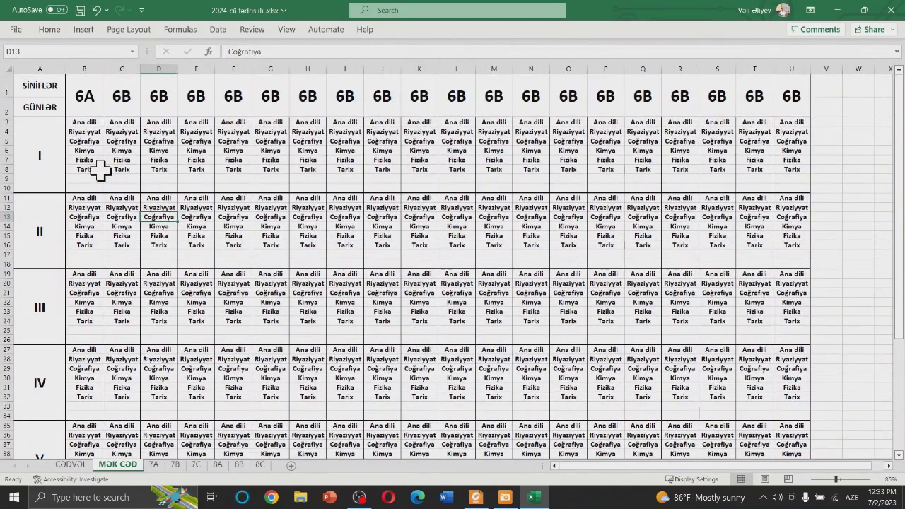
scroll(208, 203, "down", 2)
scroll(210, 213, "down", 2)
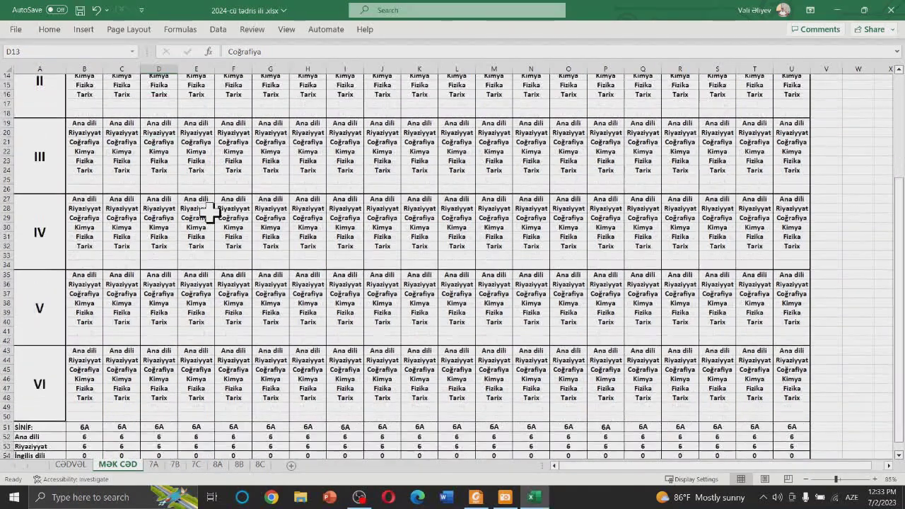
scroll(209, 213, "down", 4)
scroll(140, 226, "up", 3)
scroll(140, 226, "up", 5)
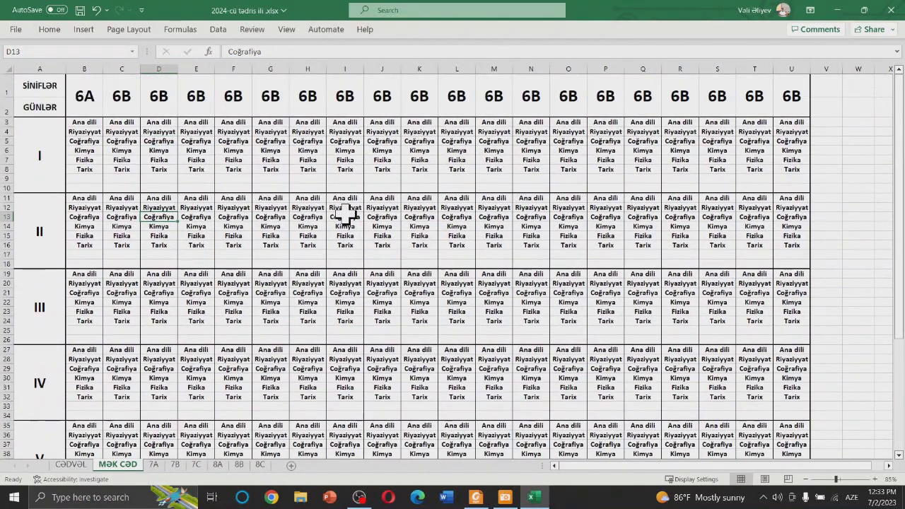
left_click(182, 275)
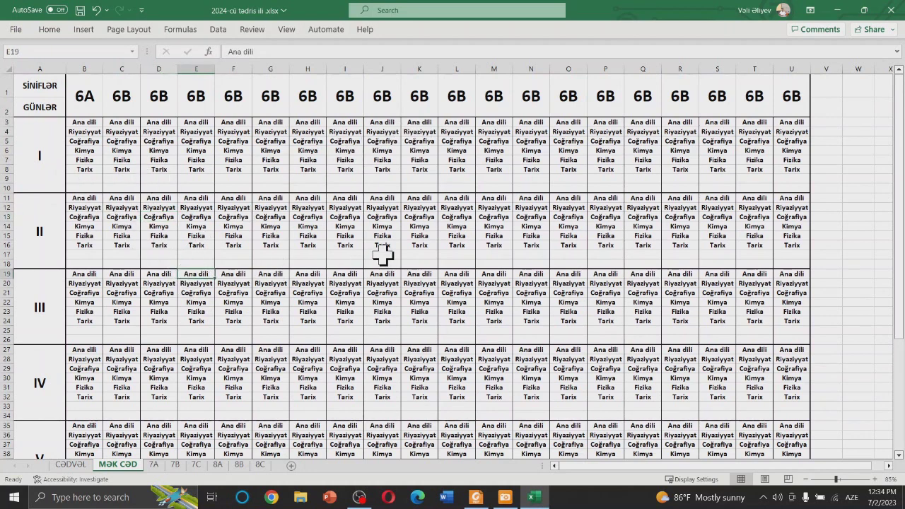